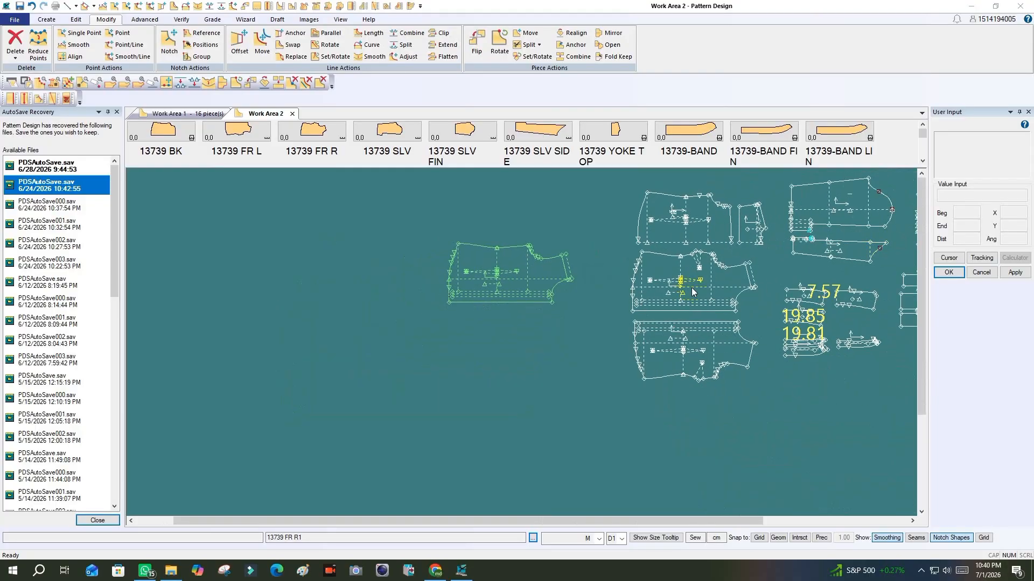
# Hide the AutoSave Recovery pane to enlarge the drawing area around the darted right front piece
pyautogui.click(691, 289)
pyautogui.scroll(-1, 529, 289)
pyautogui.scroll(3, 862, 188)
pyautogui.scroll(5, 625, 296)
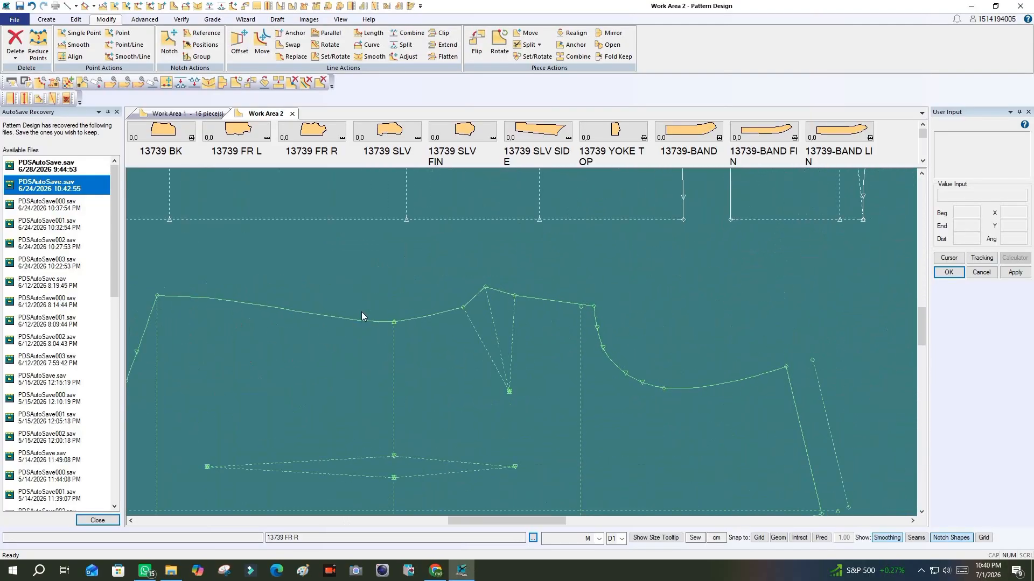
pyautogui.scroll(-3, 423, 331)
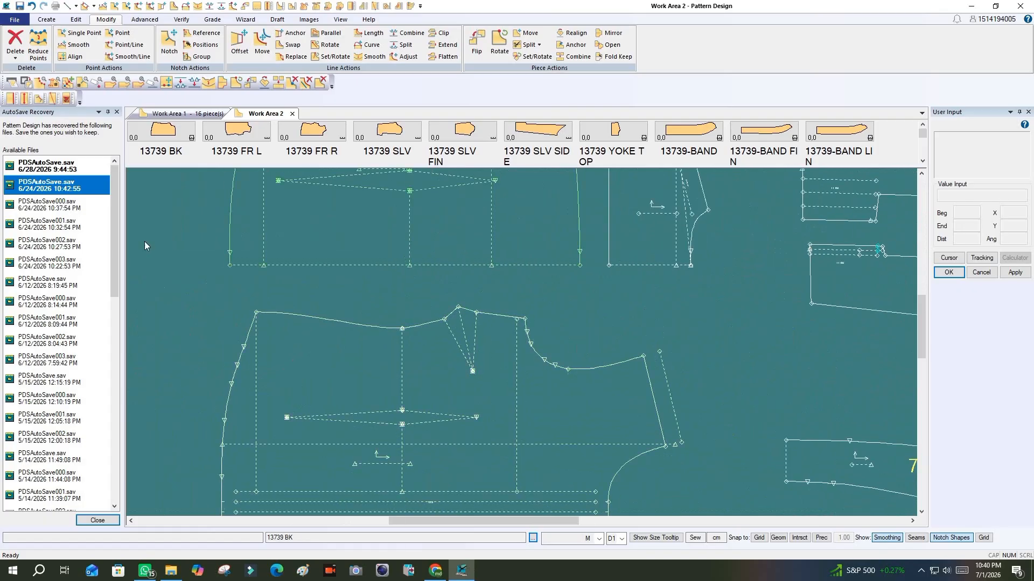
pyautogui.click(108, 112)
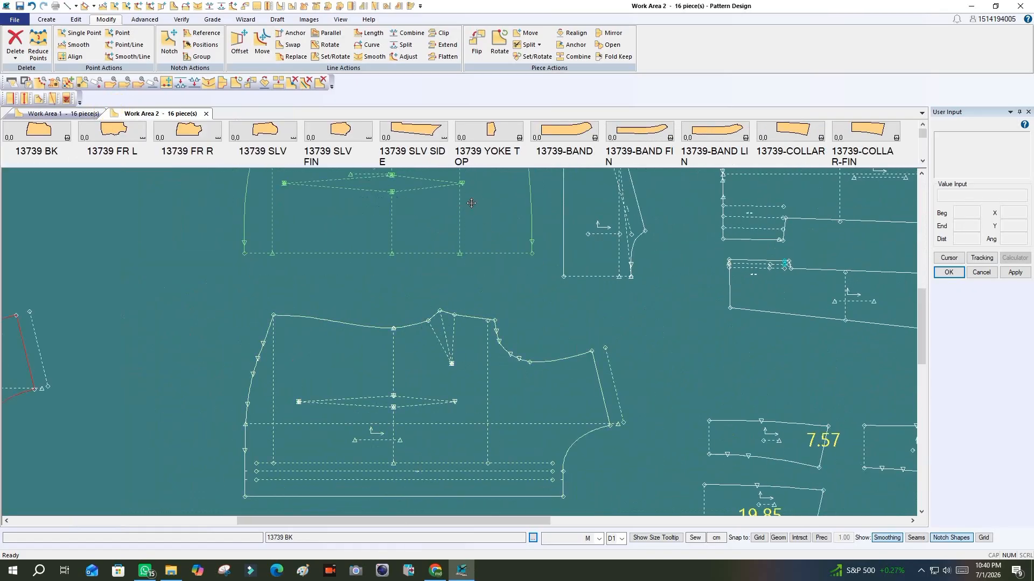
# Fold piece 13739 FR R along the side dart's centre line, folding over the armhole side of the piece
pyautogui.scroll(3, 447, 317)
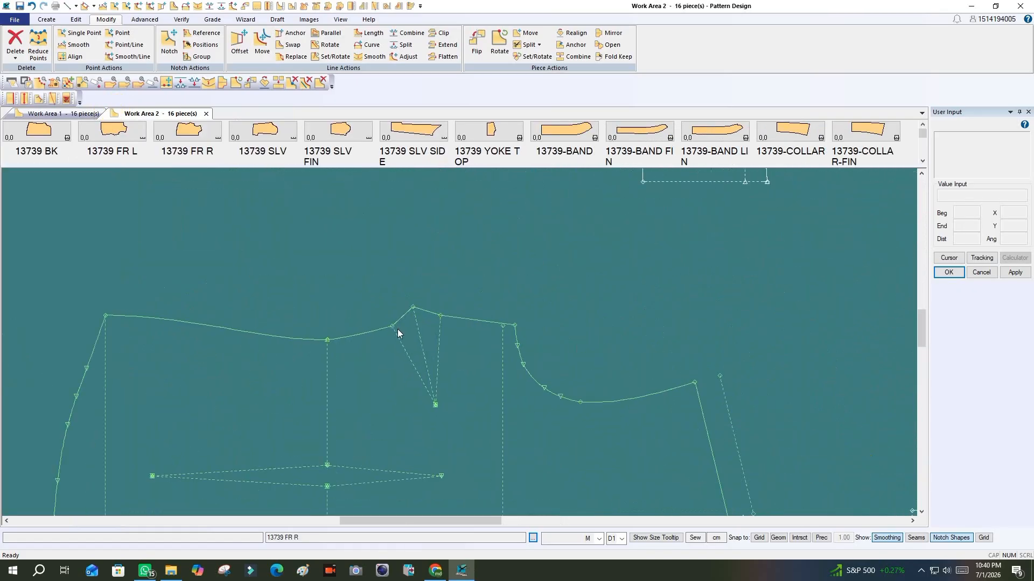
pyautogui.scroll(-1, 441, 311)
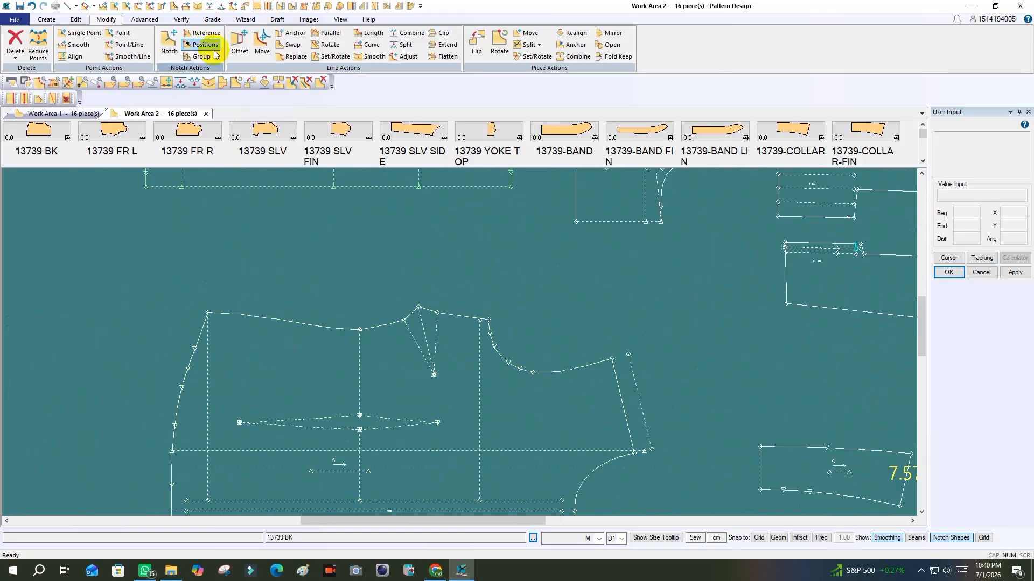
pyautogui.click(182, 20)
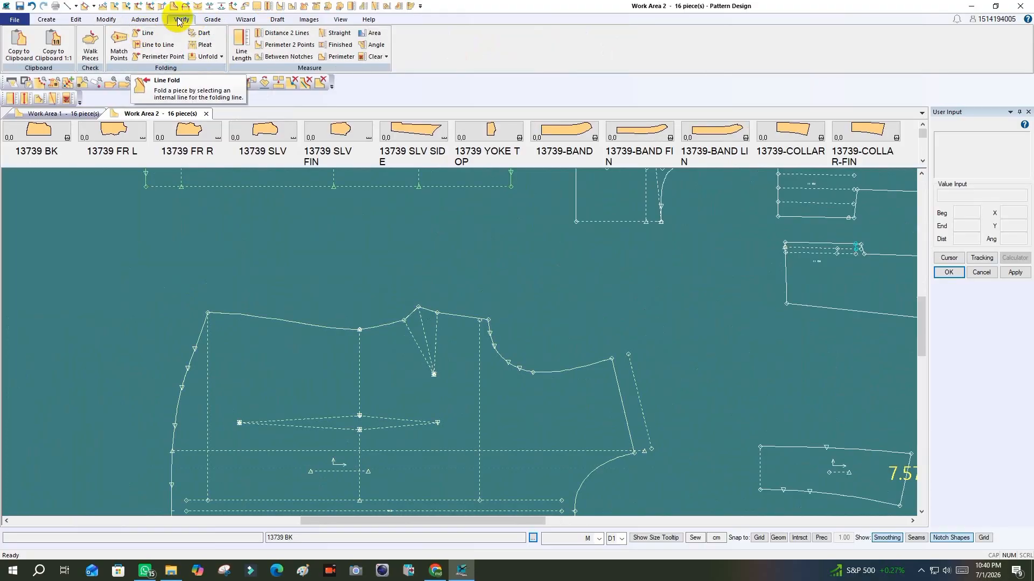
pyautogui.click(147, 33)
pyautogui.scroll(1, 514, 349)
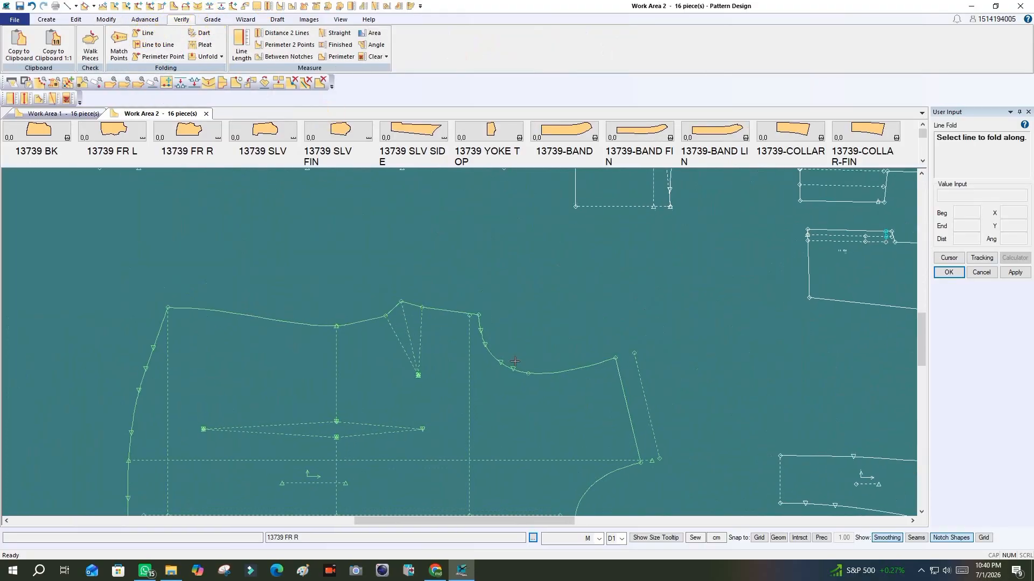
pyautogui.click(399, 322)
pyautogui.scroll(2, 415, 321)
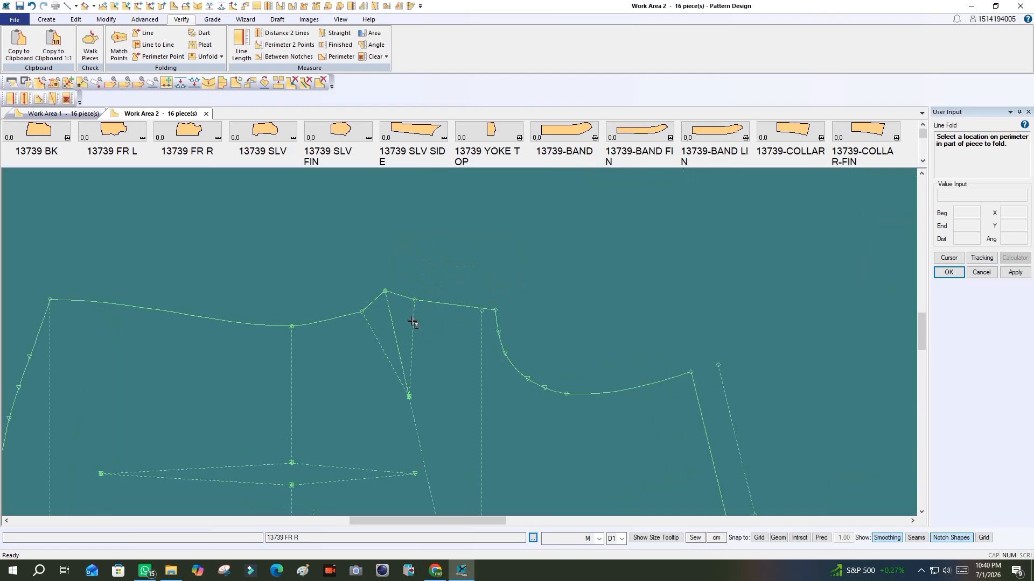
pyautogui.click(520, 349)
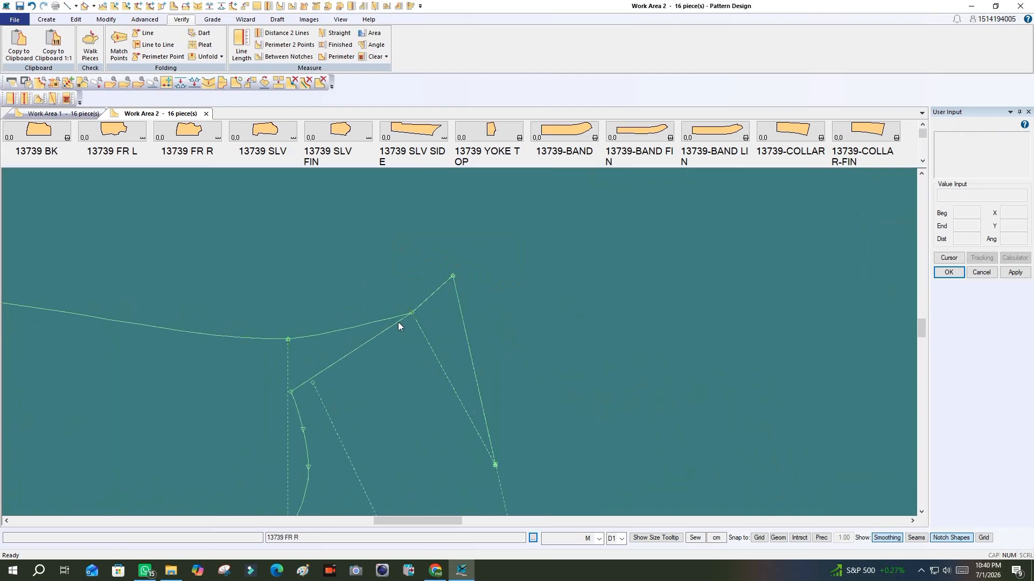
# Check the folded dart edge against the side seam and unfold the right front piece
pyautogui.scroll(-1, 398, 323)
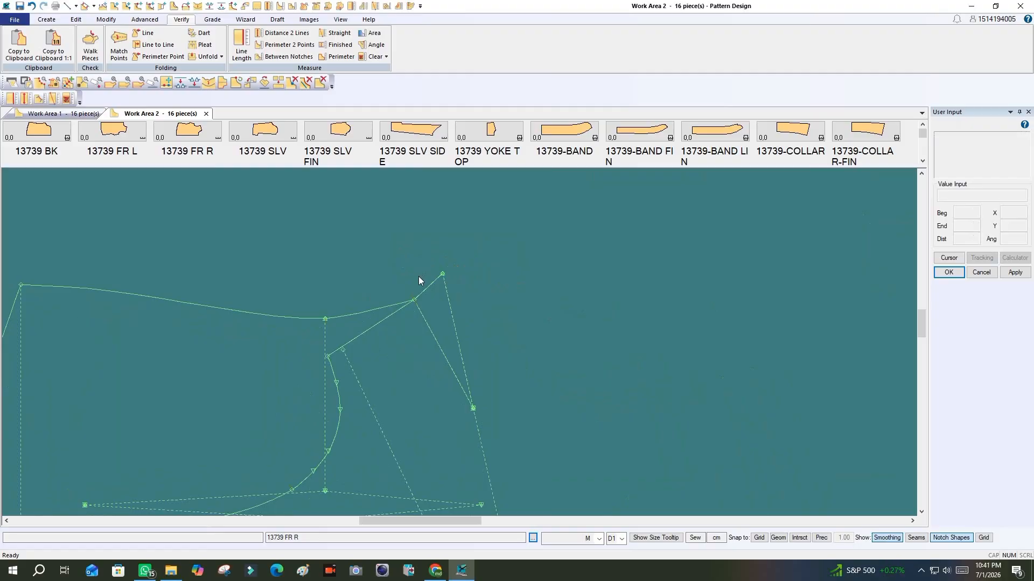
pyautogui.scroll(-3, 422, 247)
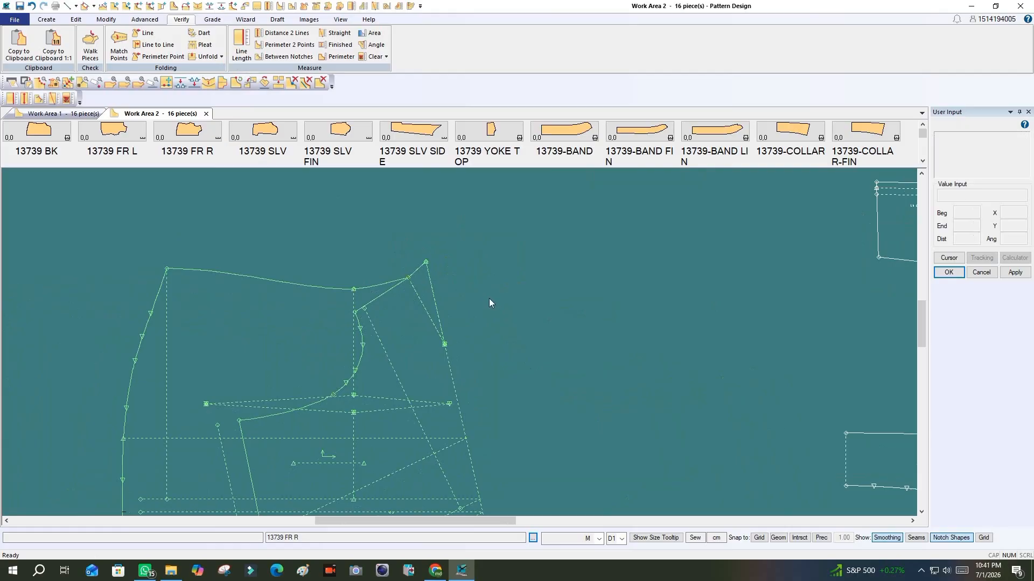
pyautogui.click(208, 57)
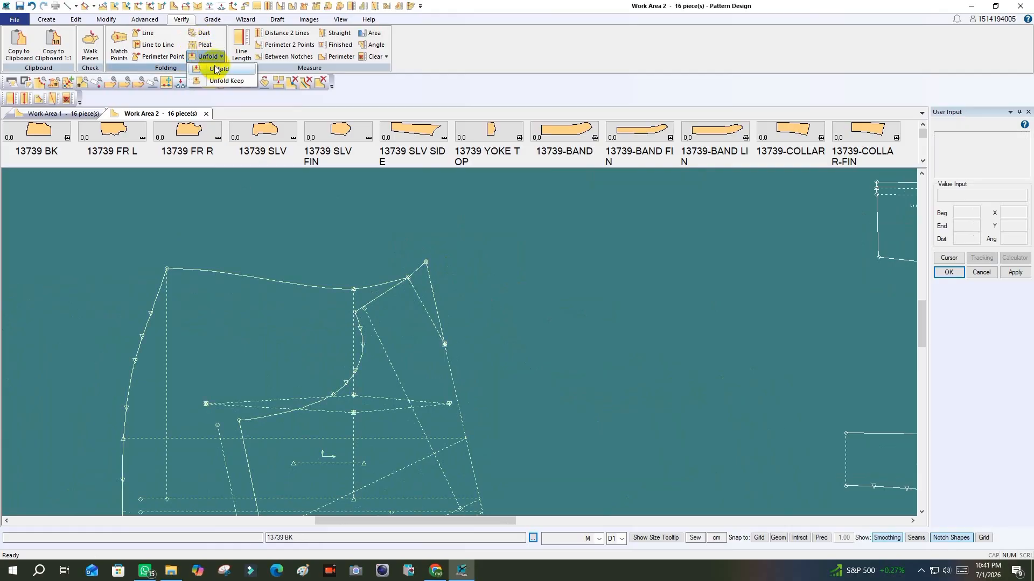
pyautogui.click(215, 81)
pyautogui.click(341, 341)
pyautogui.click(339, 341)
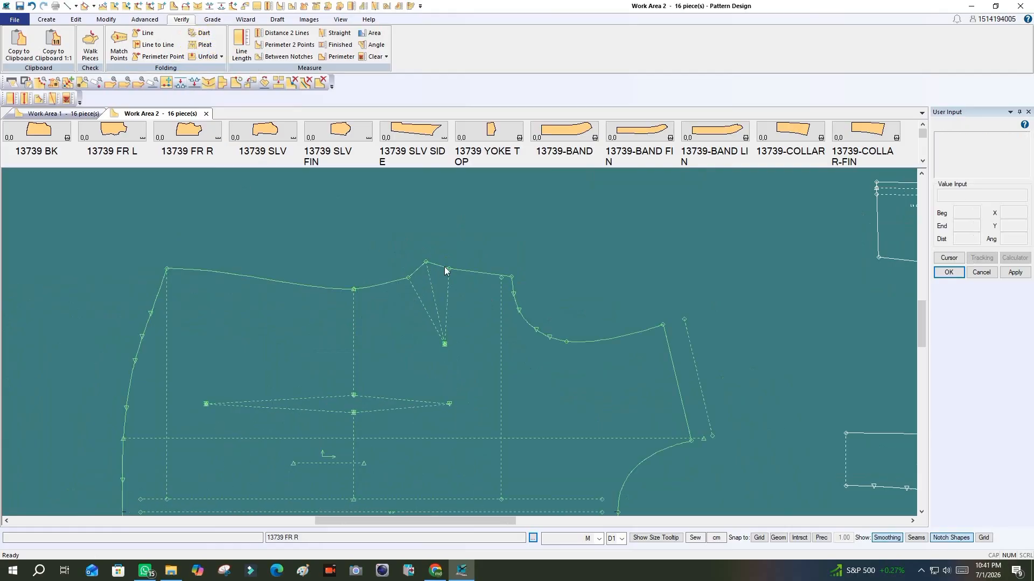
# Fold the right front piece again along the dart's centre line from the armhole side and unfold it
pyautogui.scroll(2, 447, 255)
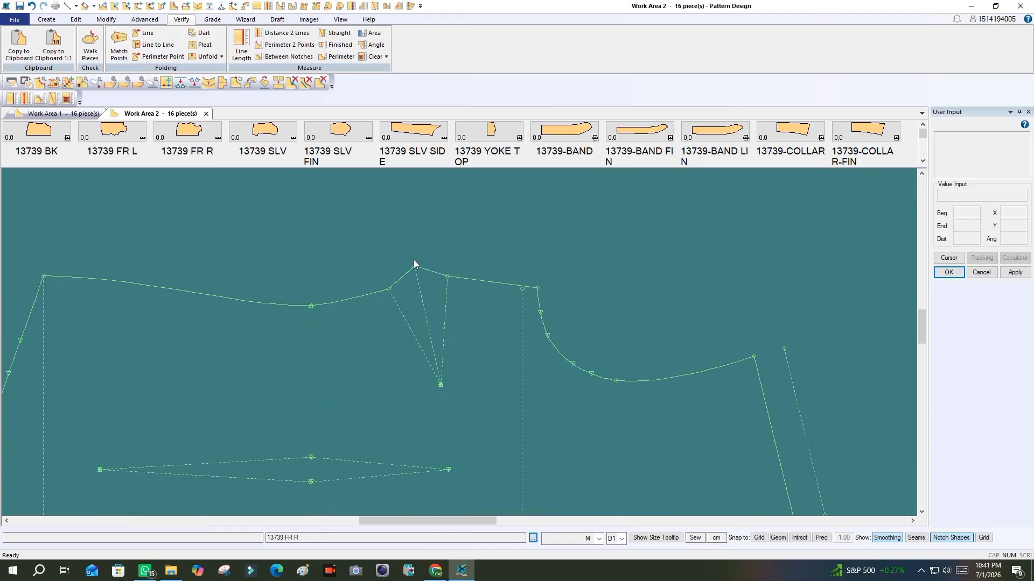
pyautogui.scroll(1, 420, 270)
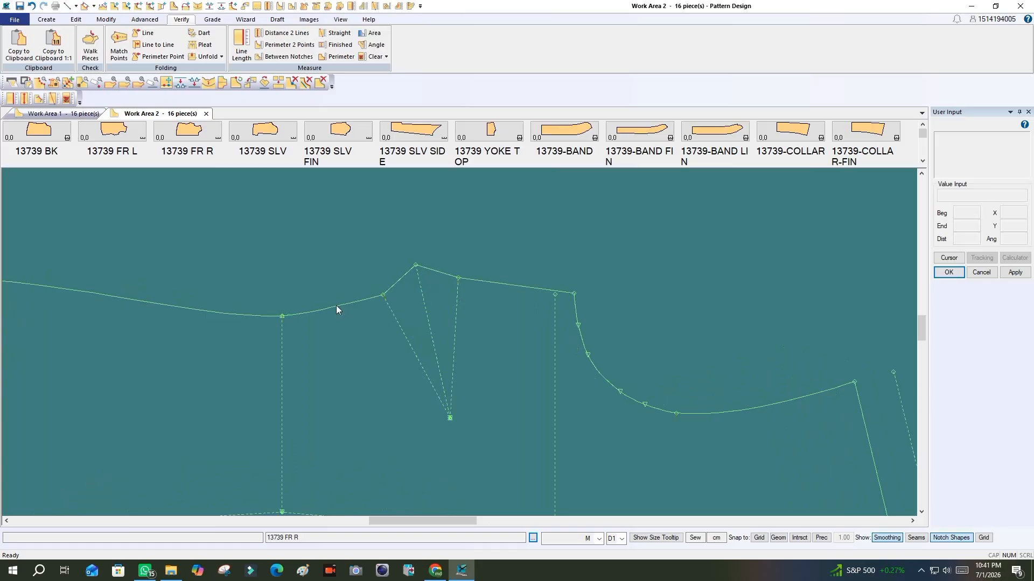
pyautogui.click(145, 32)
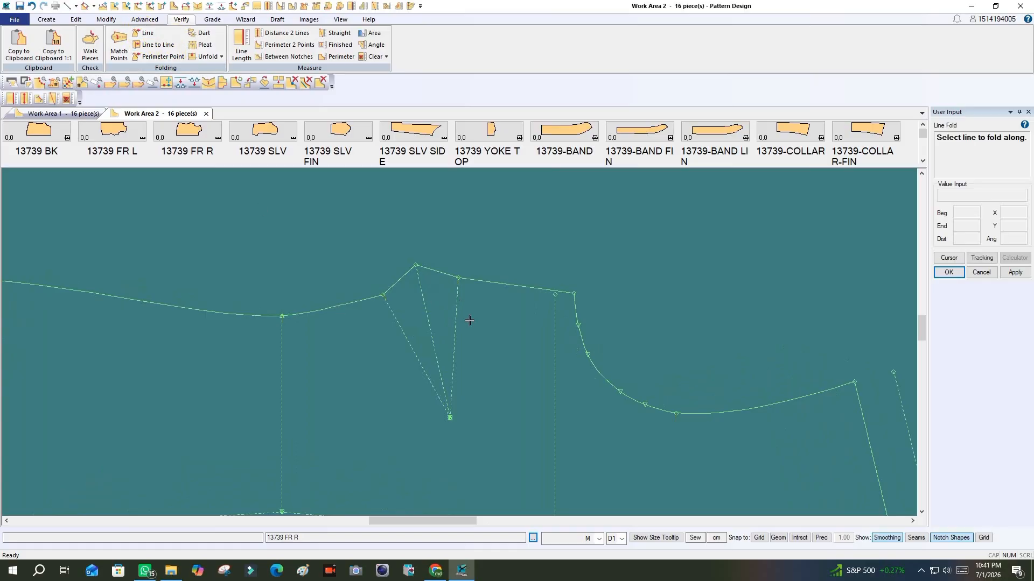
pyautogui.click(420, 293)
pyautogui.click(589, 277)
pyautogui.scroll(3, 457, 286)
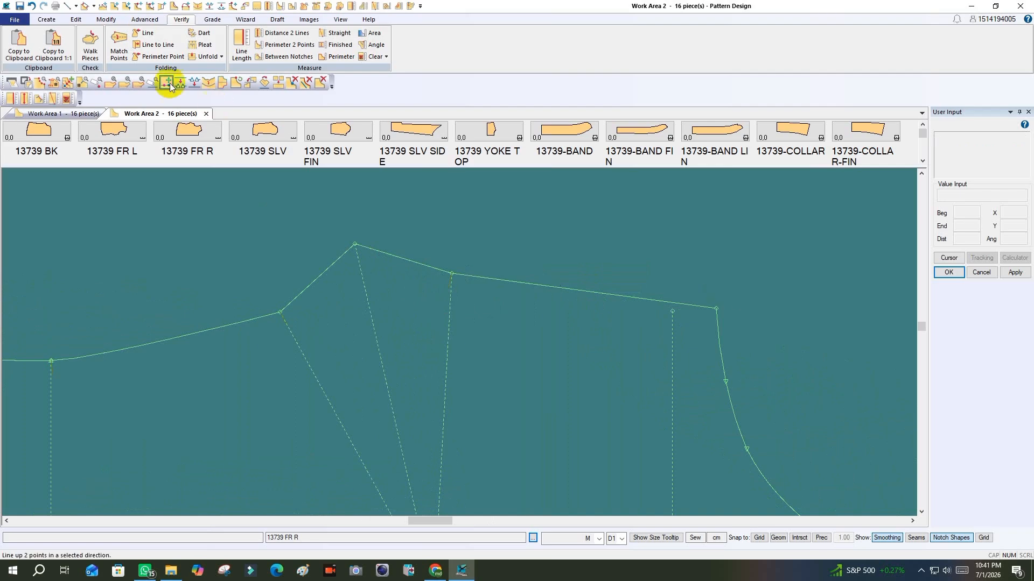
pyautogui.click(105, 20)
pyautogui.click(79, 45)
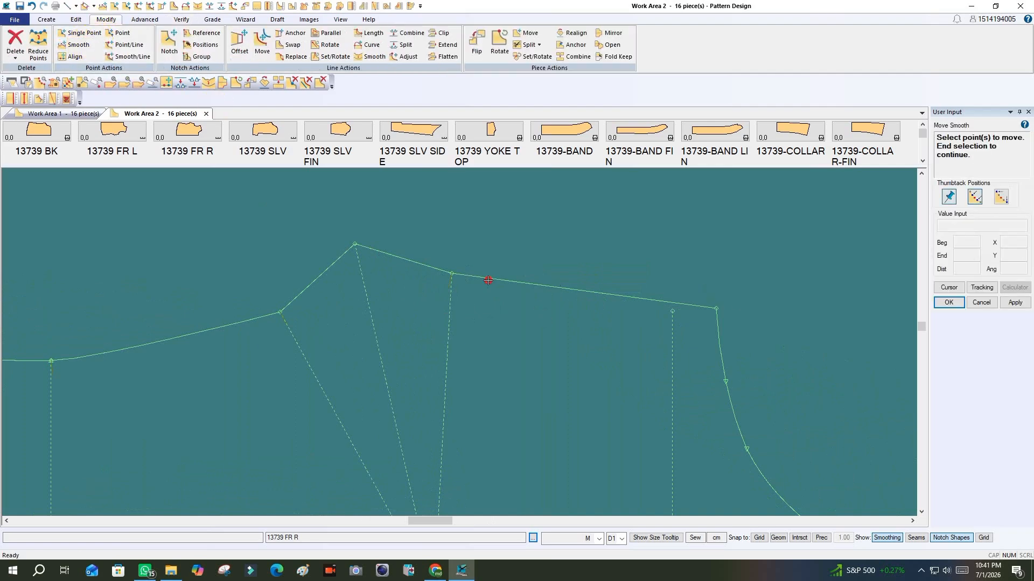
pyautogui.rightClick(447, 281)
pyautogui.click(468, 283)
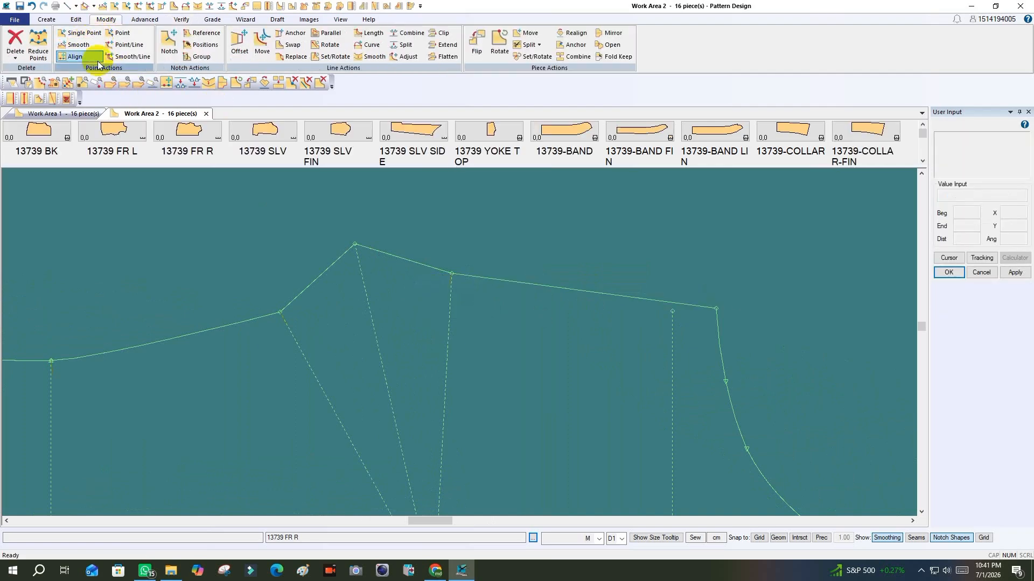
# Use Move Smooth to shift the side dart's armhole-side seam point inward by about 0.61
pyautogui.click(79, 45)
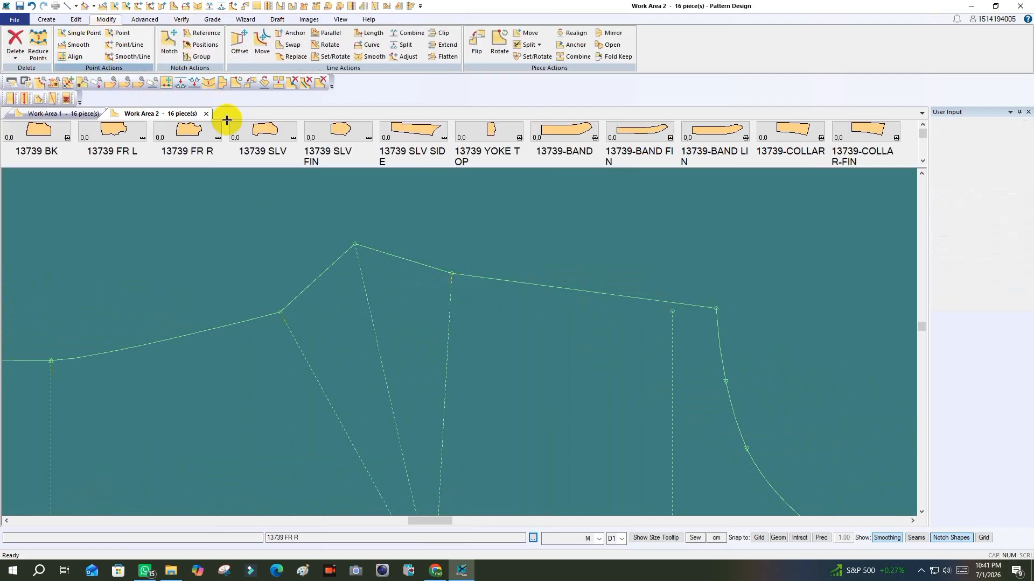
pyautogui.click(450, 273)
pyautogui.rightClick(450, 277)
pyautogui.click(455, 285)
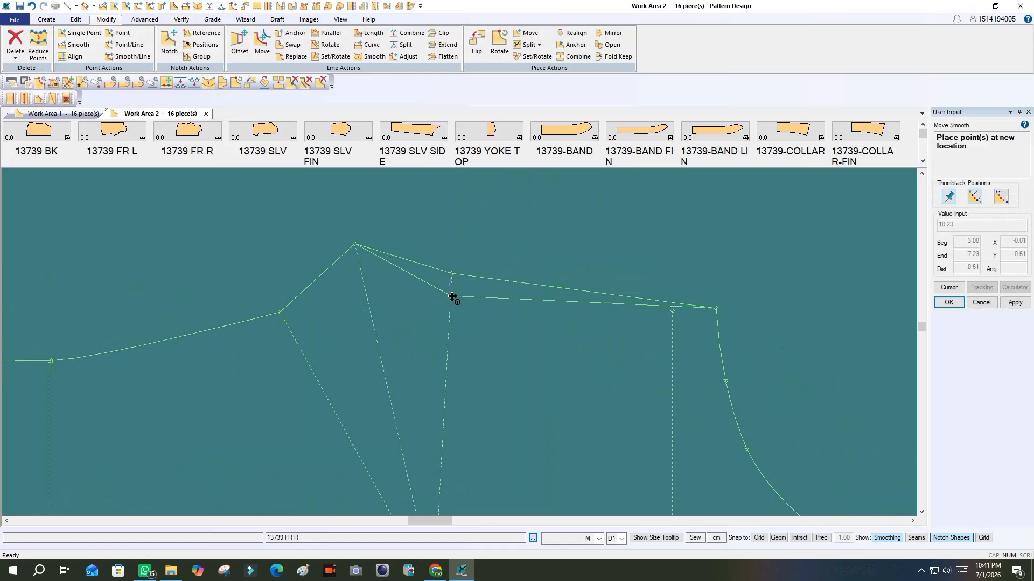
pyautogui.click(452, 296)
pyautogui.press('Escape')
# Draw a two-point line about 10.02 long from the dart's peak to the armhole end of the side seam
pyautogui.scroll(-1, 535, 284)
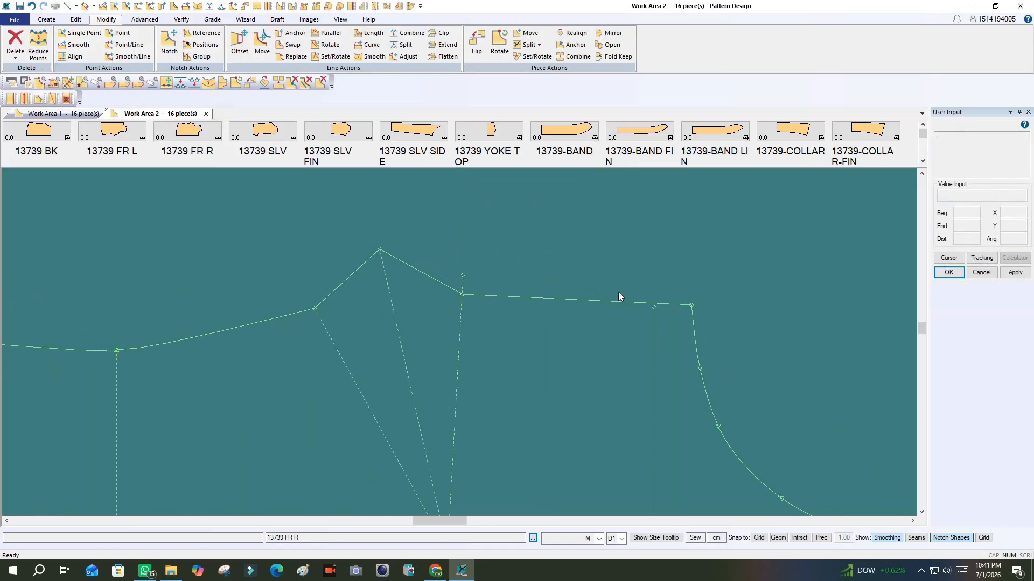
pyautogui.click(67, 6)
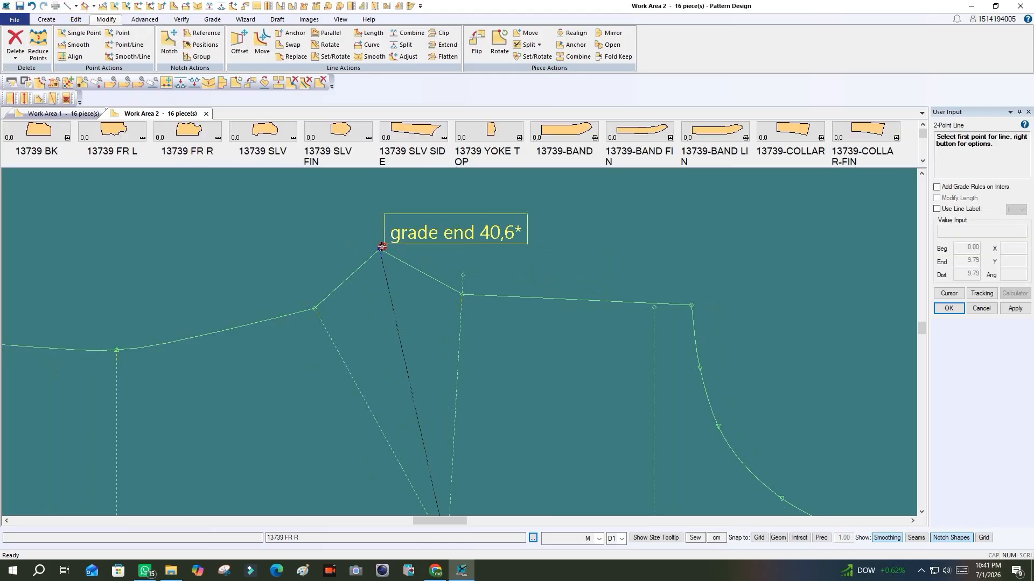
pyautogui.click(380, 247)
pyautogui.click(698, 304)
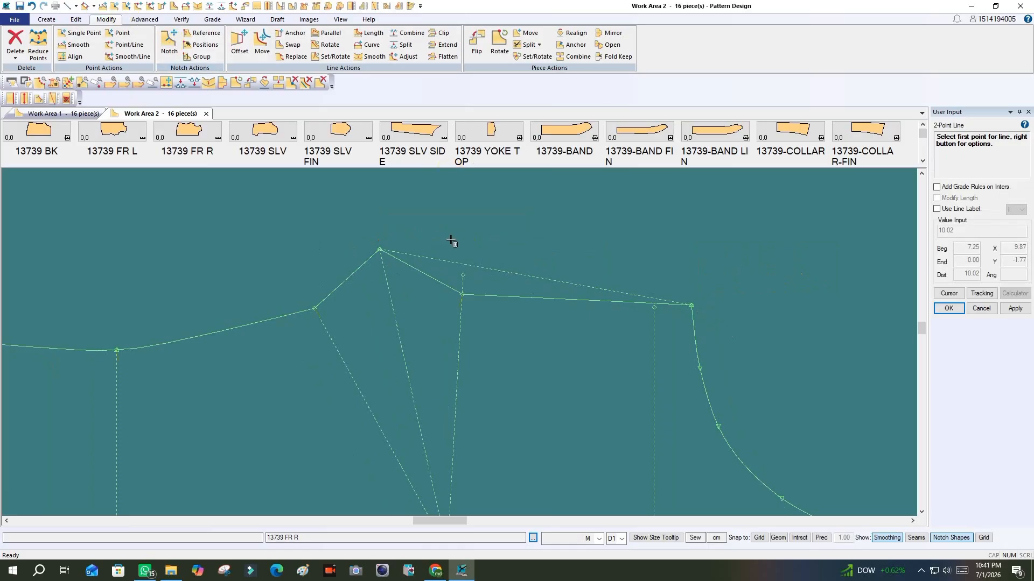
# Try to smooth the new two-point line with a smooth factor of 0.025
pyautogui.click(371, 56)
pyautogui.click(489, 269)
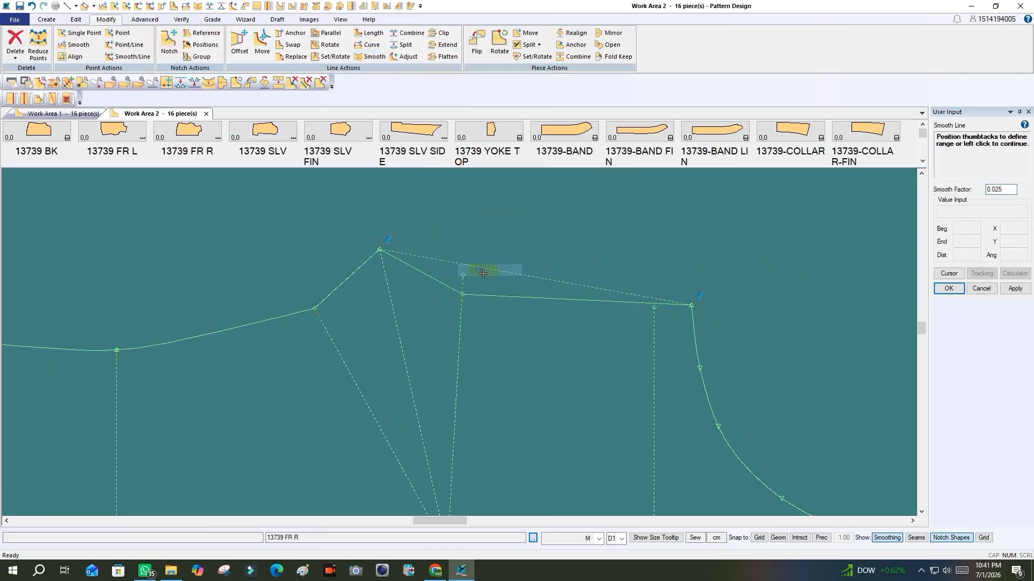
pyautogui.rightClick(501, 264)
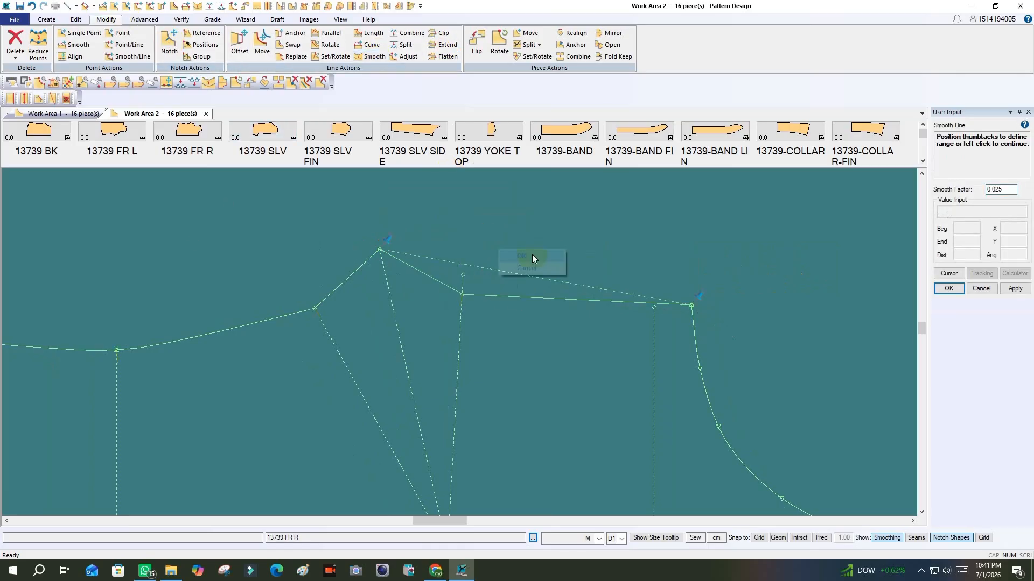
# Undo the drawn line, the dart point move and the last fold operations on the right front piece
pyautogui.click(31, 6)
pyautogui.click(31, 6)
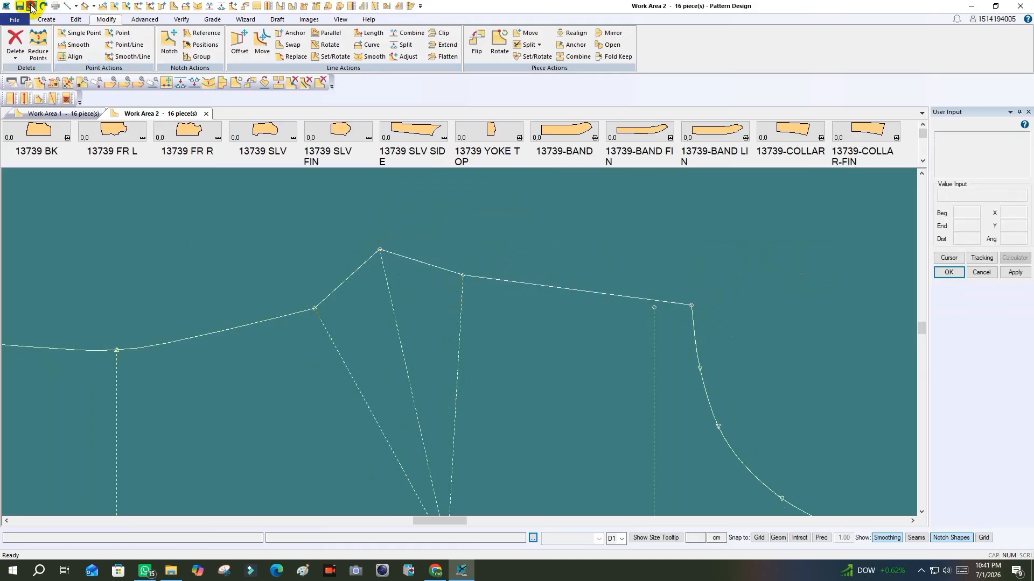
pyautogui.click(31, 6)
pyautogui.click(31, 7)
pyautogui.click(31, 6)
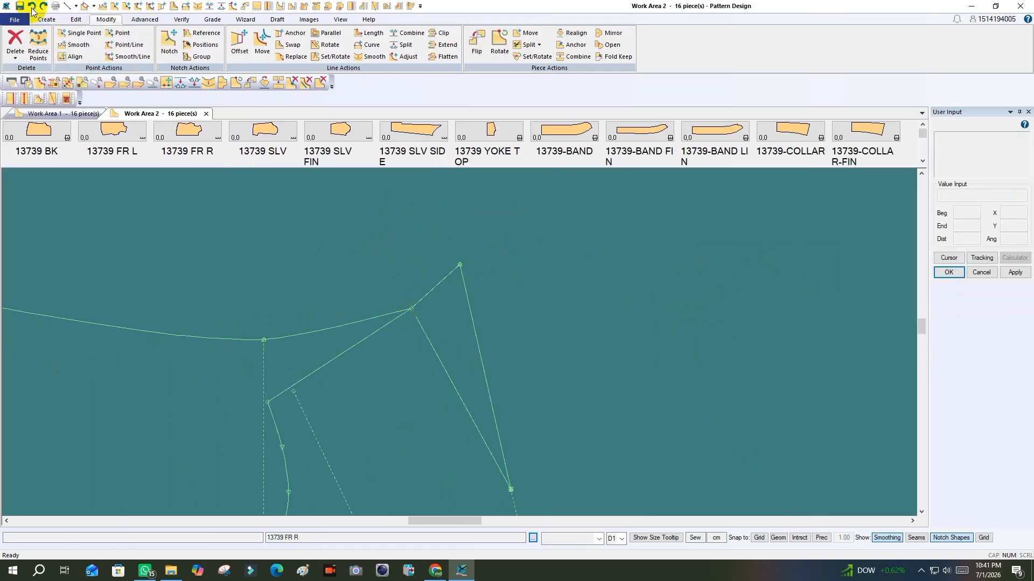
# Compare the side seam of the darted right front piece with that of its dartless copy 13739 FR R1
pyautogui.scroll(-8, 731, 298)
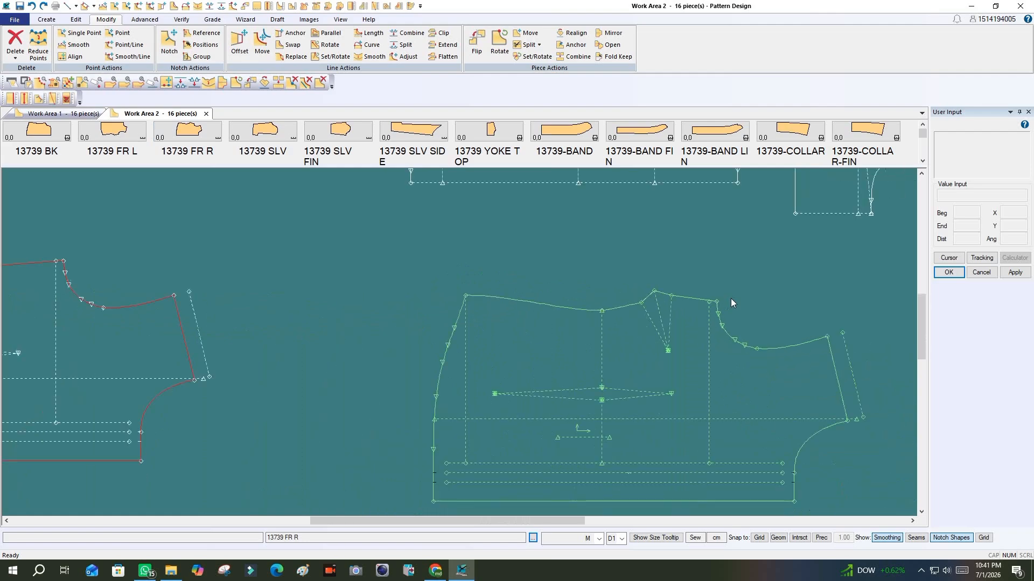
pyautogui.scroll(5, 296, 267)
pyautogui.scroll(2, 366, 402)
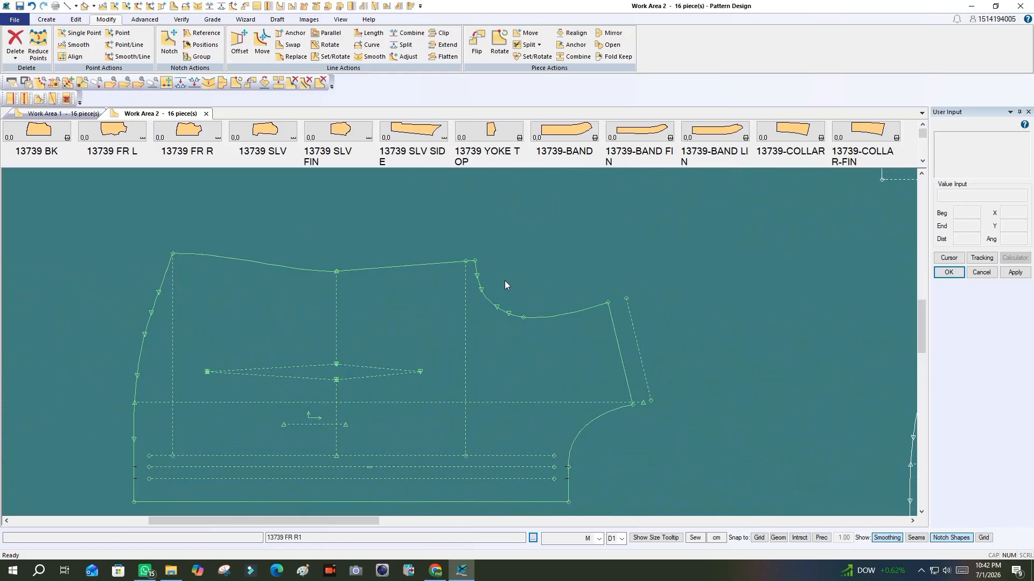
pyautogui.scroll(-6, 272, 320)
pyautogui.scroll(1, 542, 225)
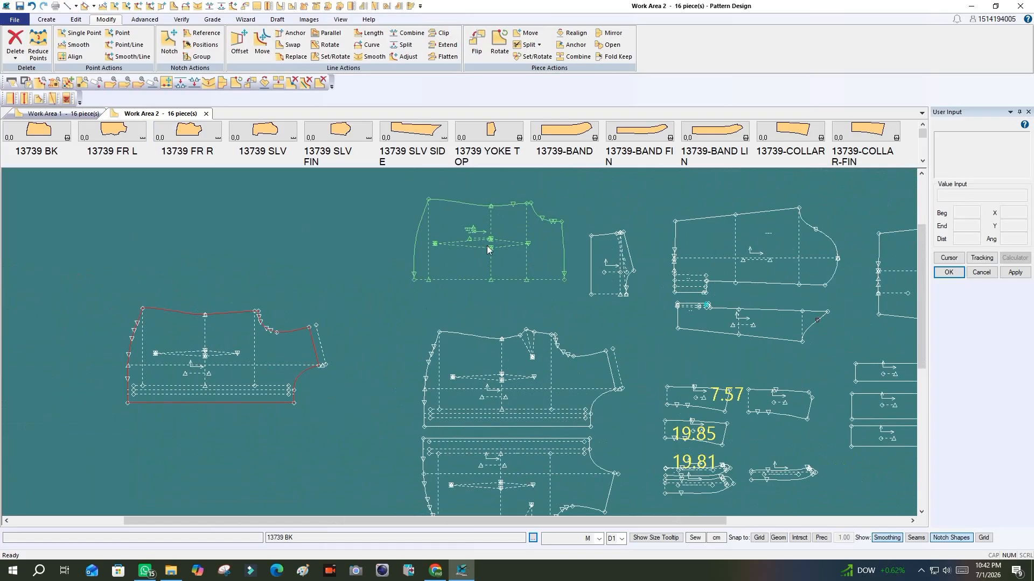
# Reposition the sleeve side piece, the narrow piece beside the back and the sleeve piece to widen the gap between the sleeve parts
pyautogui.scroll(5, 771, 257)
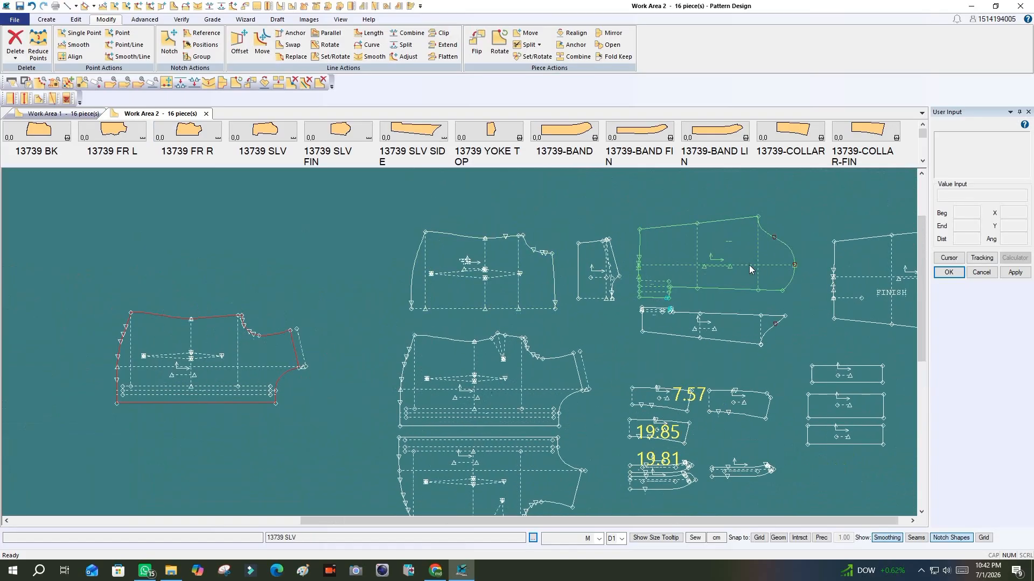
pyautogui.click(590, 422)
pyautogui.moveTo(589, 422)
pyautogui.mouseDown()
pyautogui.moveTo(590, 395)
pyautogui.moveTo(591, 405)
pyautogui.mouseUp()
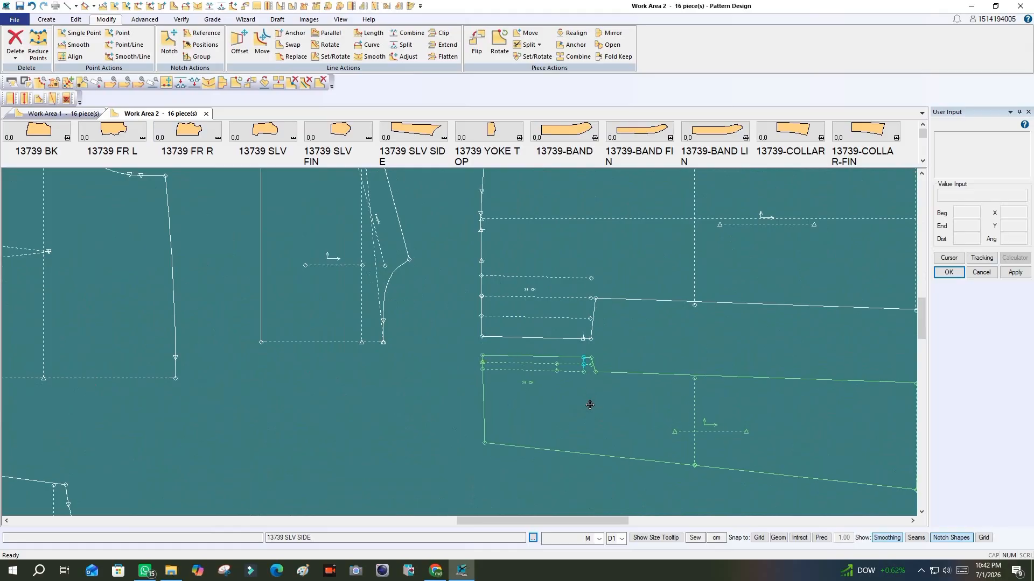
pyautogui.scroll(-2, 610, 343)
pyautogui.scroll(2, 575, 301)
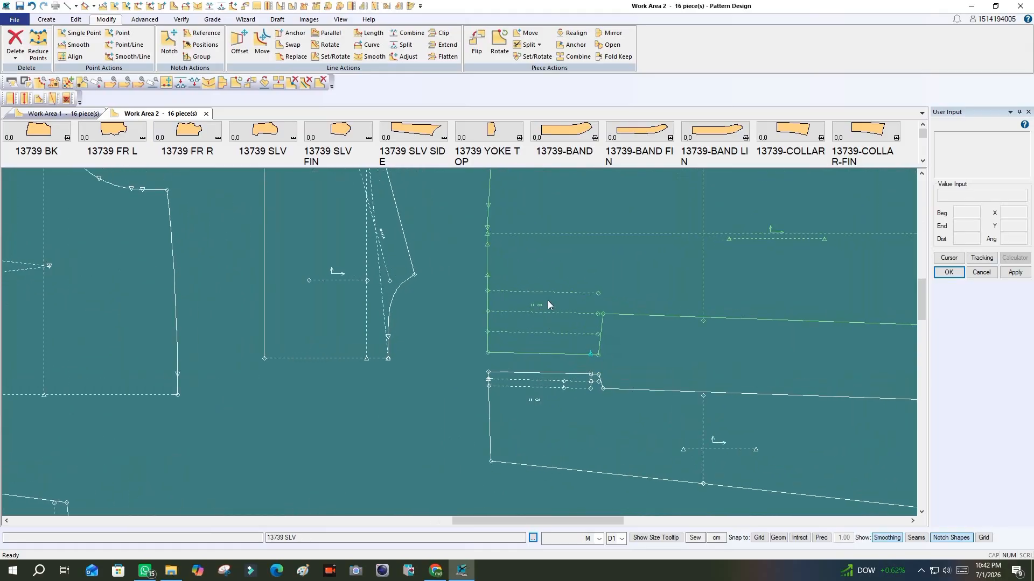
pyautogui.moveTo(312, 272); pyautogui.dragTo(276, 306)
pyautogui.moveTo(561, 307); pyautogui.dragTo(570, 290)
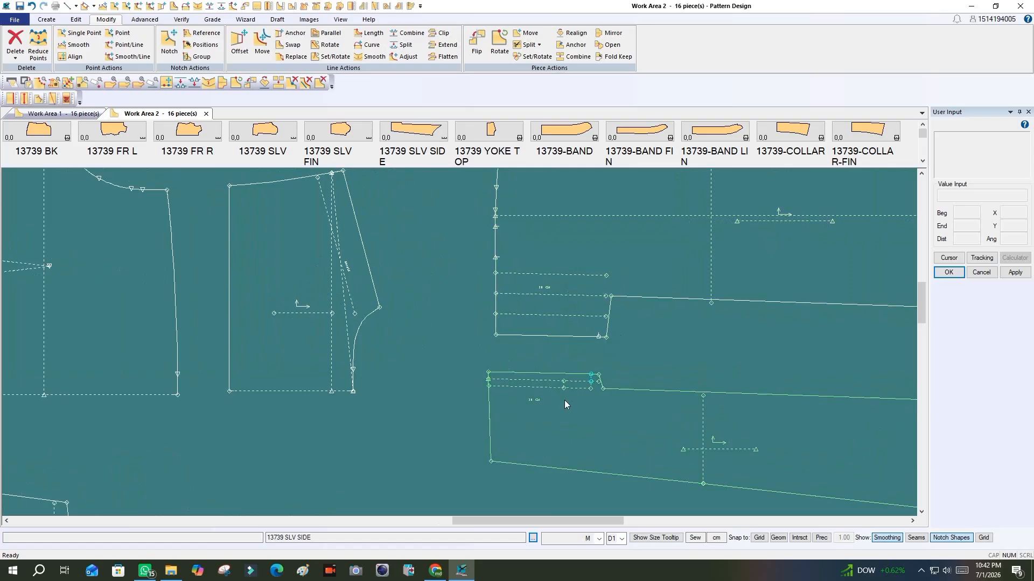
# Nudge the sleeve side piece 13739 SLV SIDE so it lines up with the edge of the sleeve piece above it
pyautogui.moveTo(562, 401); pyautogui.dragTo(568, 400)
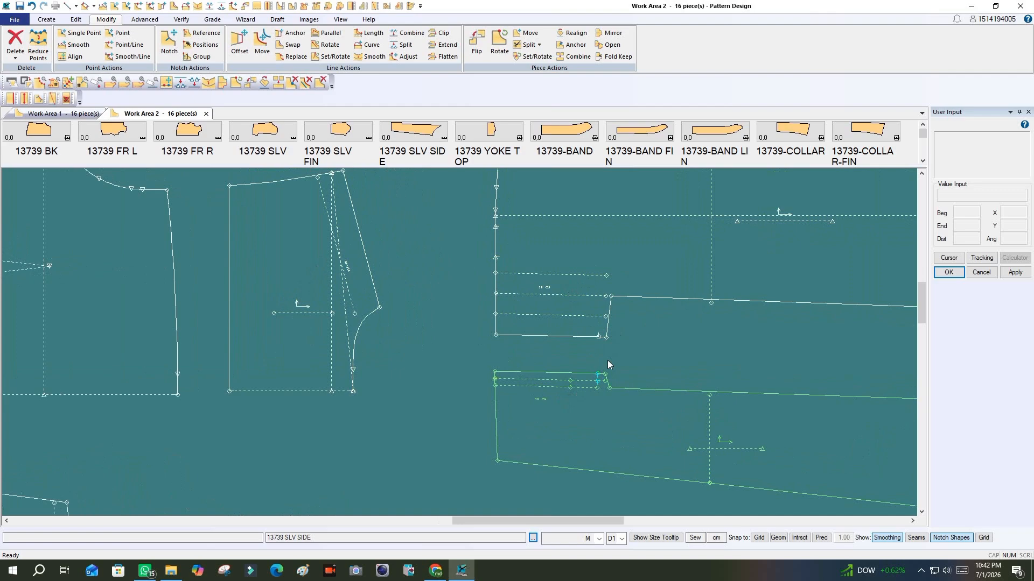
pyautogui.scroll(-7, 843, 332)
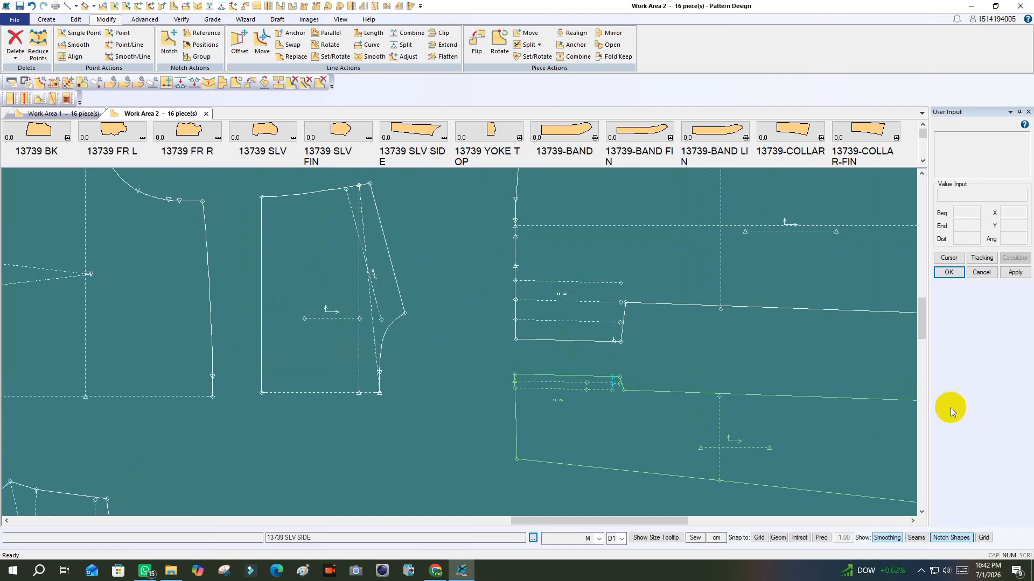
pyautogui.scroll(-10, 850, 333)
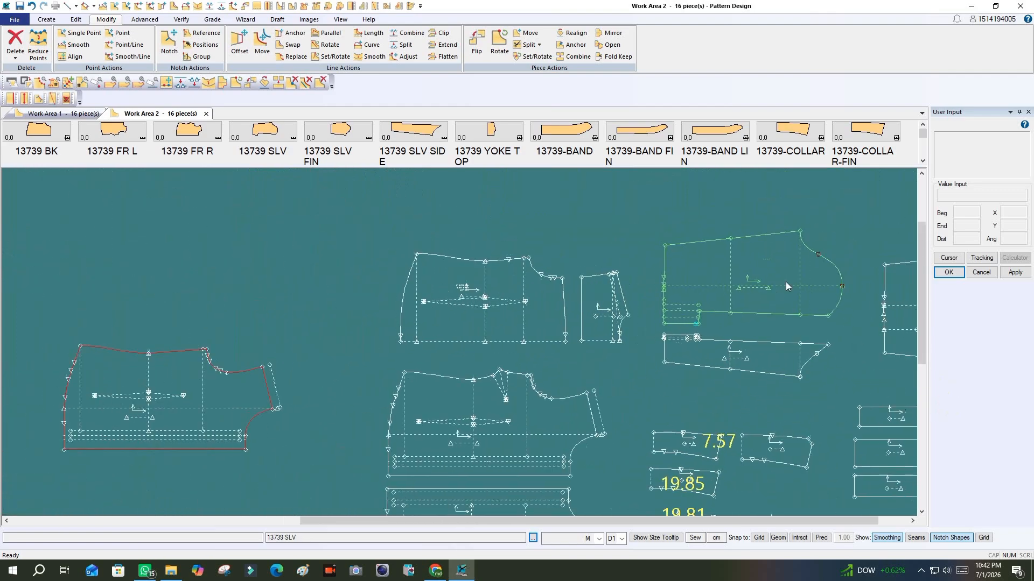
# Reposition the dartless front copy 13739 FR R1 in the empty area beside the other pattern pieces
pyautogui.scroll(3, 549, 310)
pyautogui.scroll(5, 564, 276)
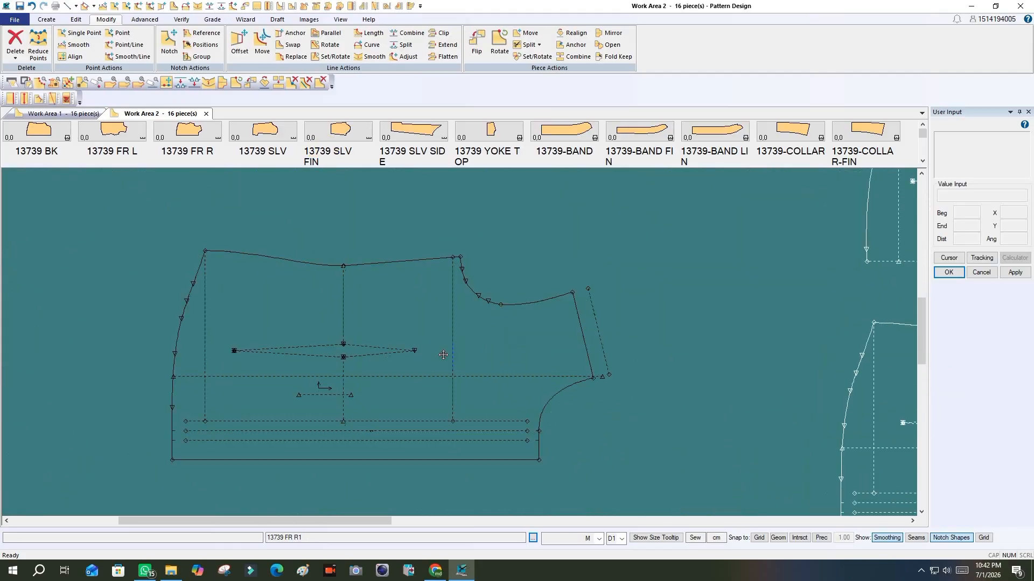
pyautogui.scroll(1, 350, 264)
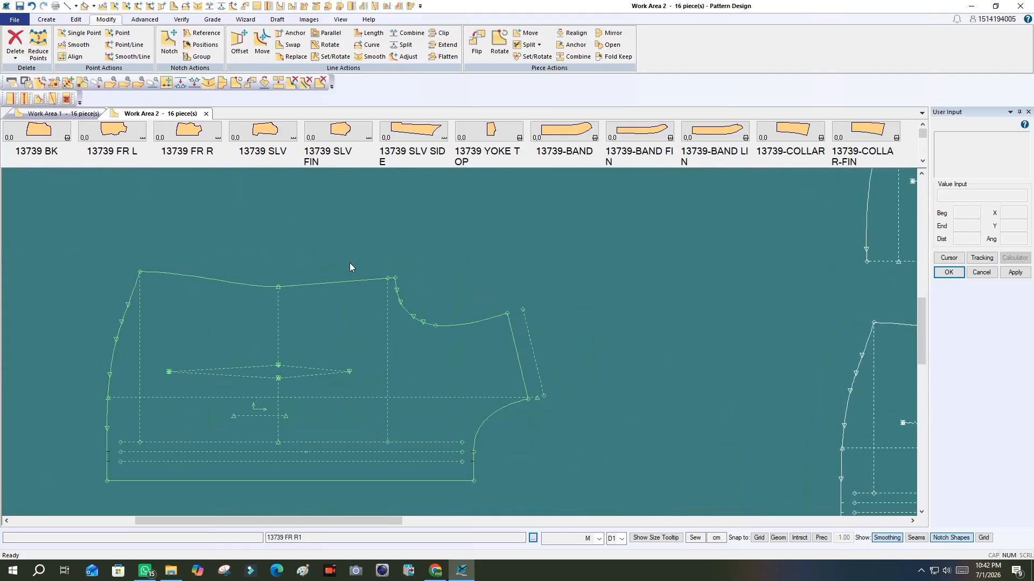
pyautogui.click(46, 19)
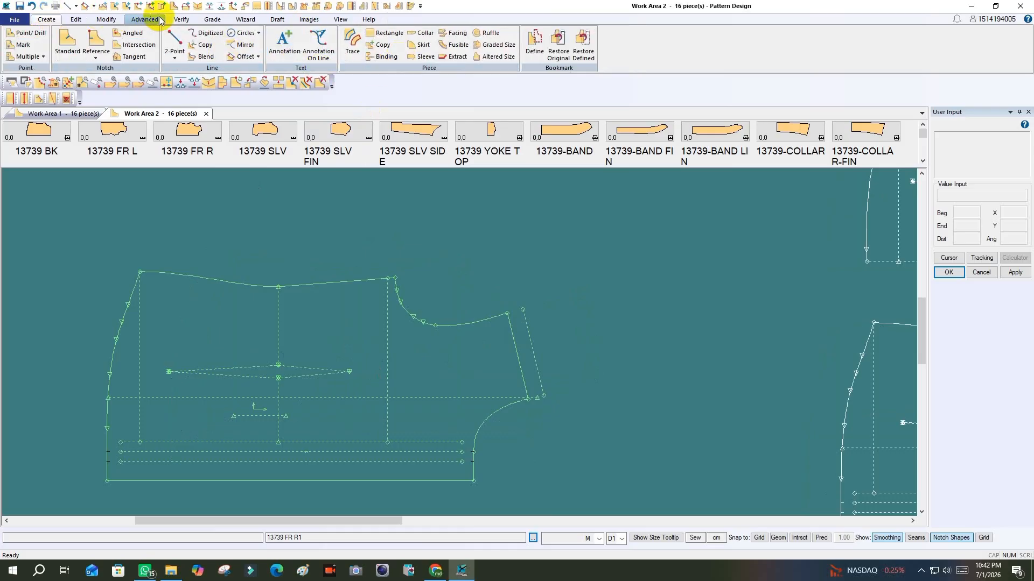
pyautogui.click(183, 20)
pyautogui.moveTo(395, 278); pyautogui.dragTo(423, 276)
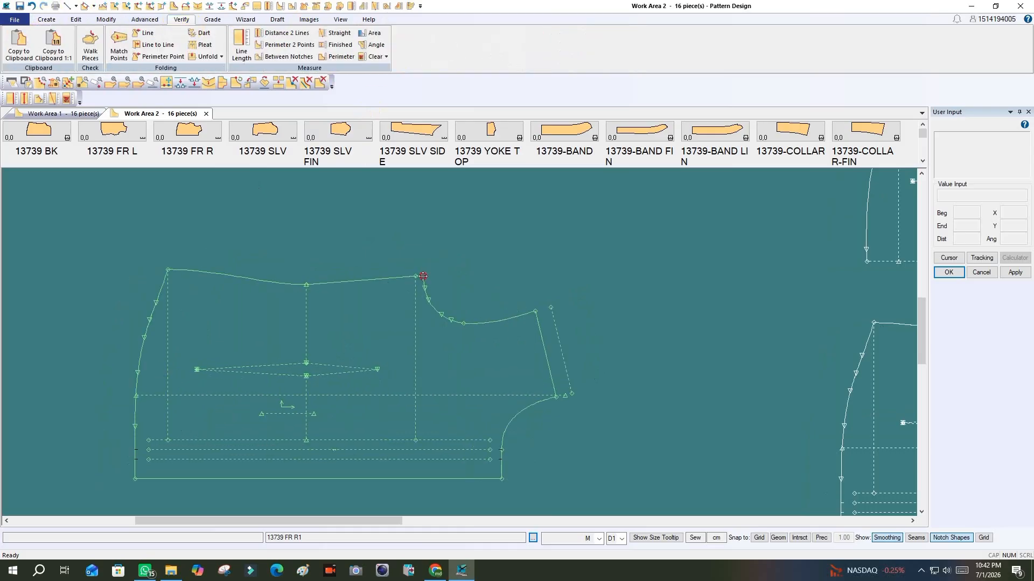
pyautogui.click(67, 6)
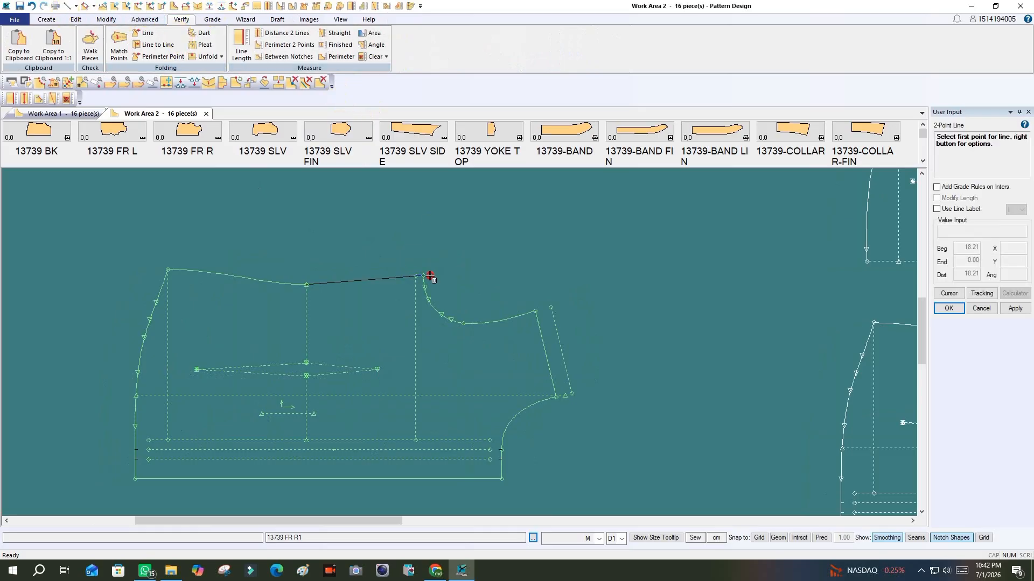
pyautogui.click(423, 276)
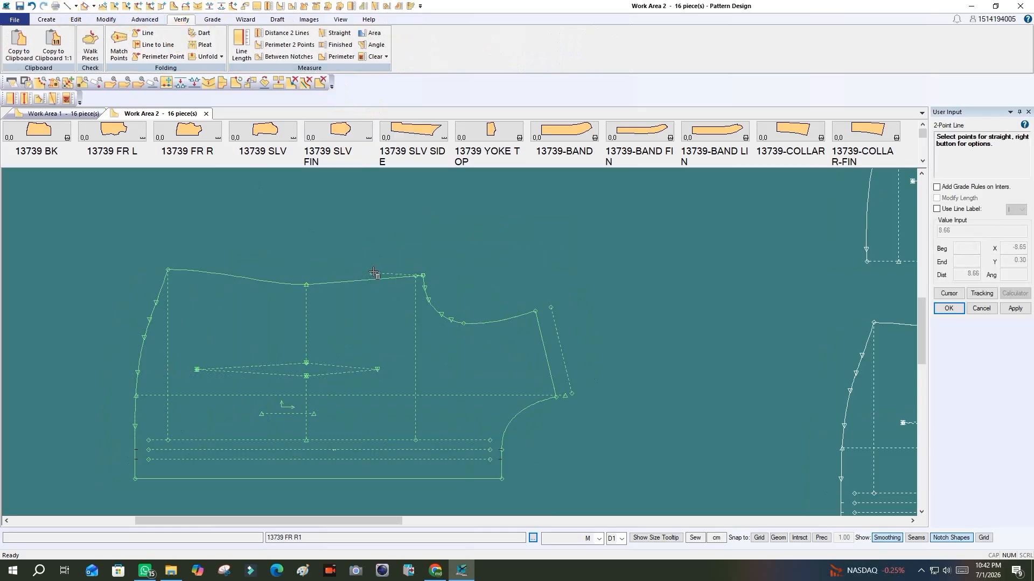
pyautogui.rightClick(374, 273)
pyautogui.click(334, 255)
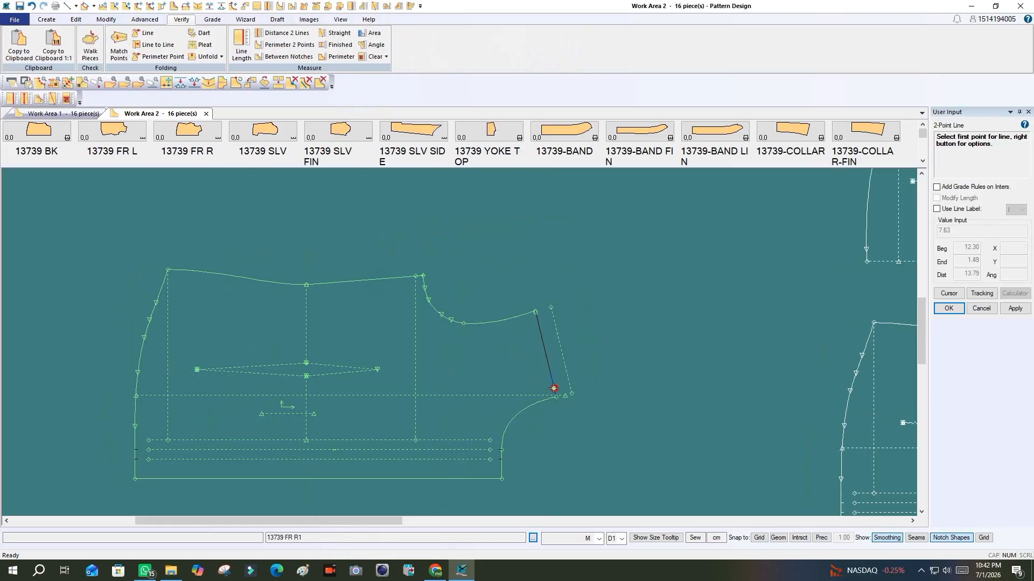
# Draw a two-point line on 13739 FR R1 from the neck end of the shoulder diagonally to a point inside the bust area
pyautogui.click(556, 396)
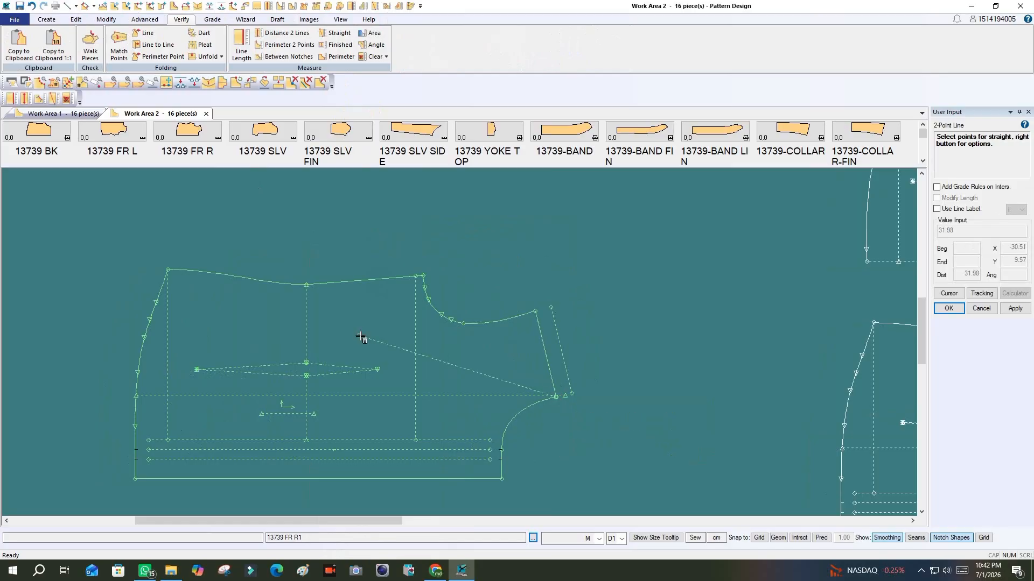
pyautogui.click(390, 343)
pyautogui.rightClick(595, 226)
pyautogui.click(597, 227)
pyautogui.scroll(2, 378, 320)
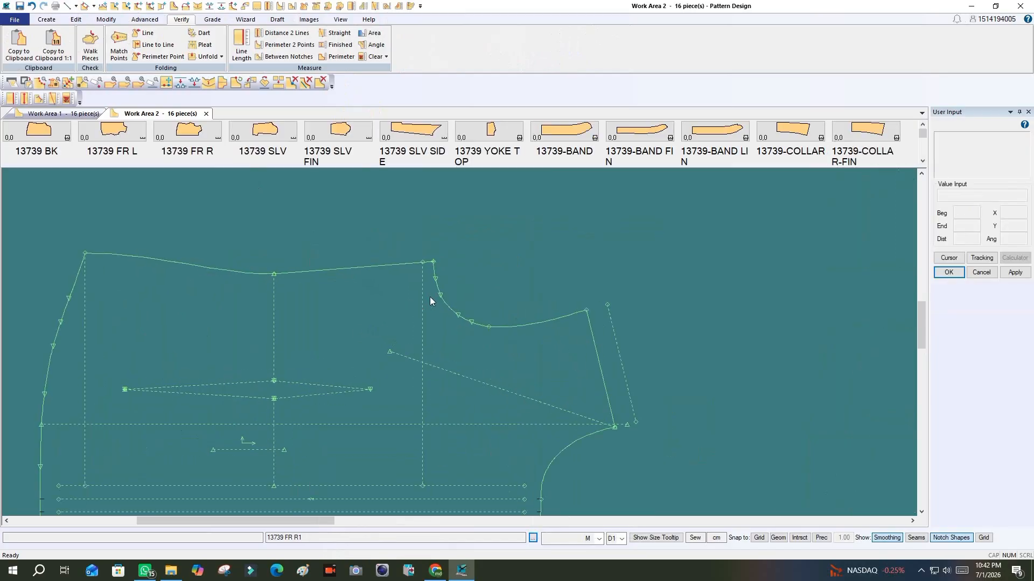
pyautogui.scroll(-1, 444, 295)
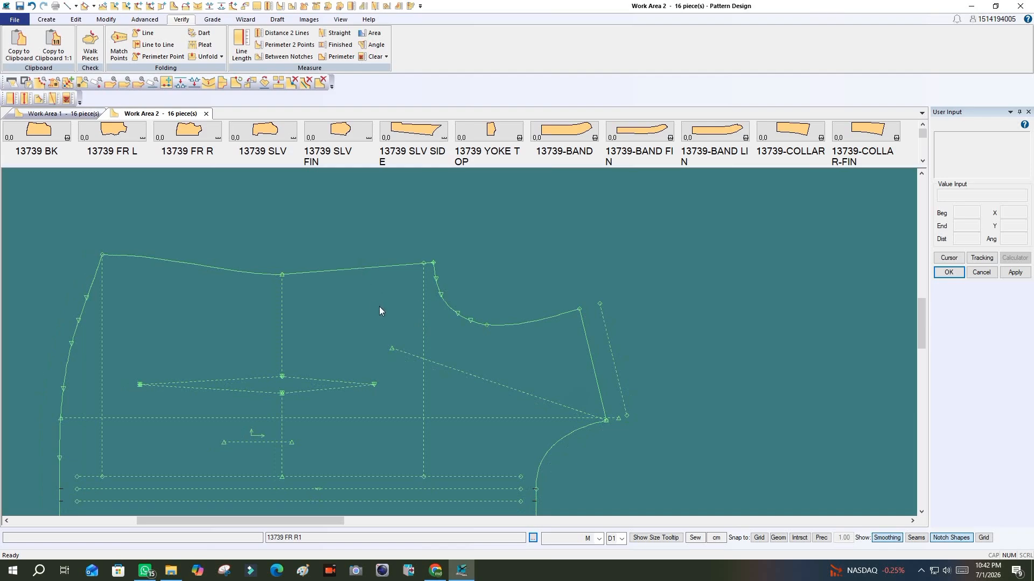
pyautogui.scroll(-2, 463, 350)
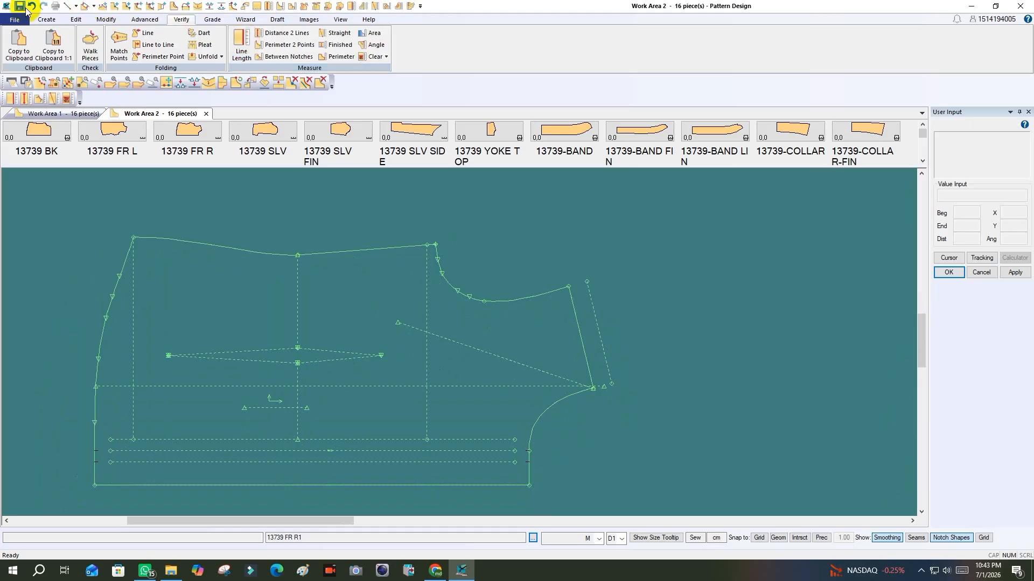
pyautogui.click(68, 6)
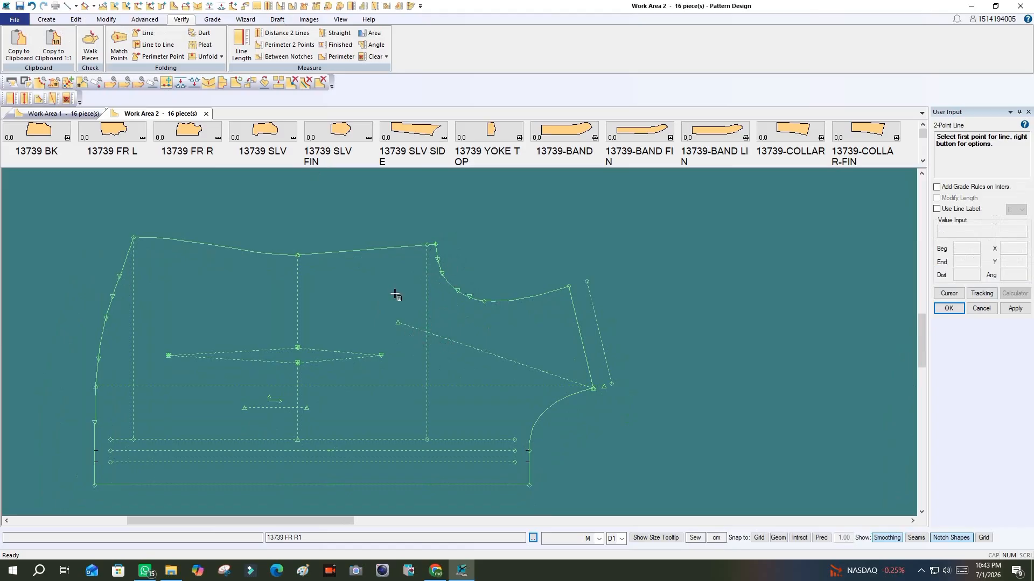
pyautogui.rightClick(487, 266)
pyautogui.click(462, 259)
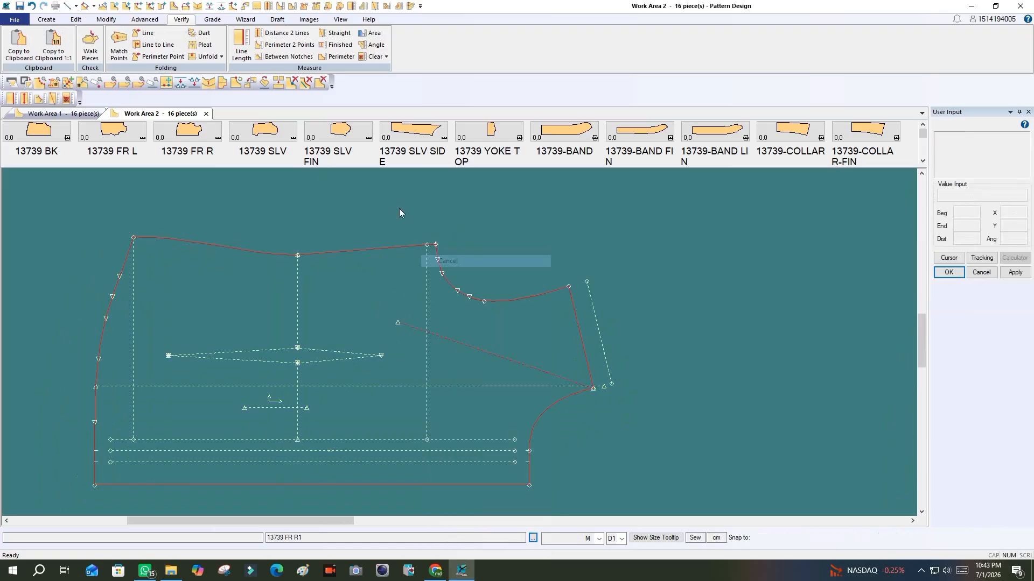
pyautogui.click(46, 19)
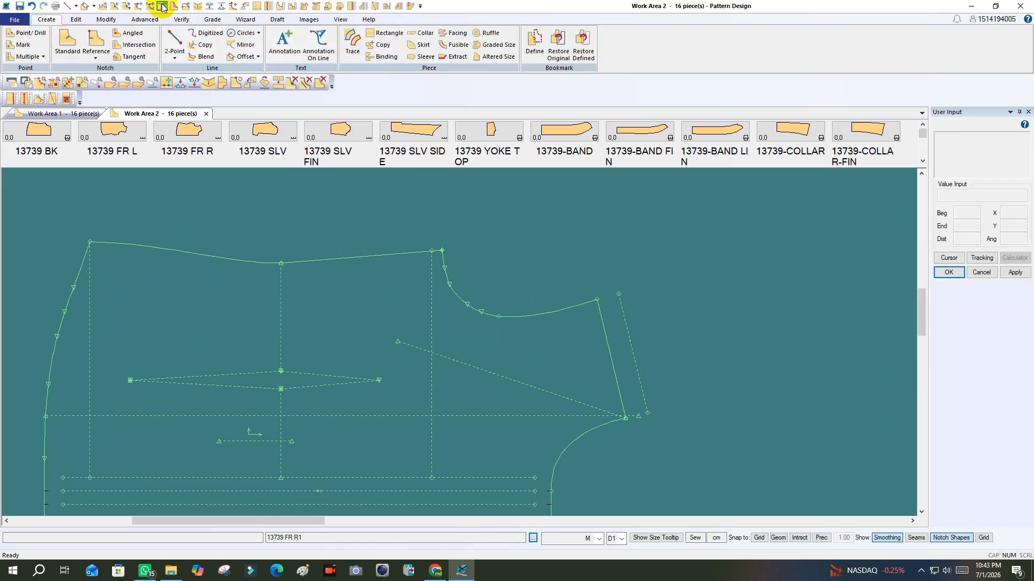
pyautogui.click(173, 38)
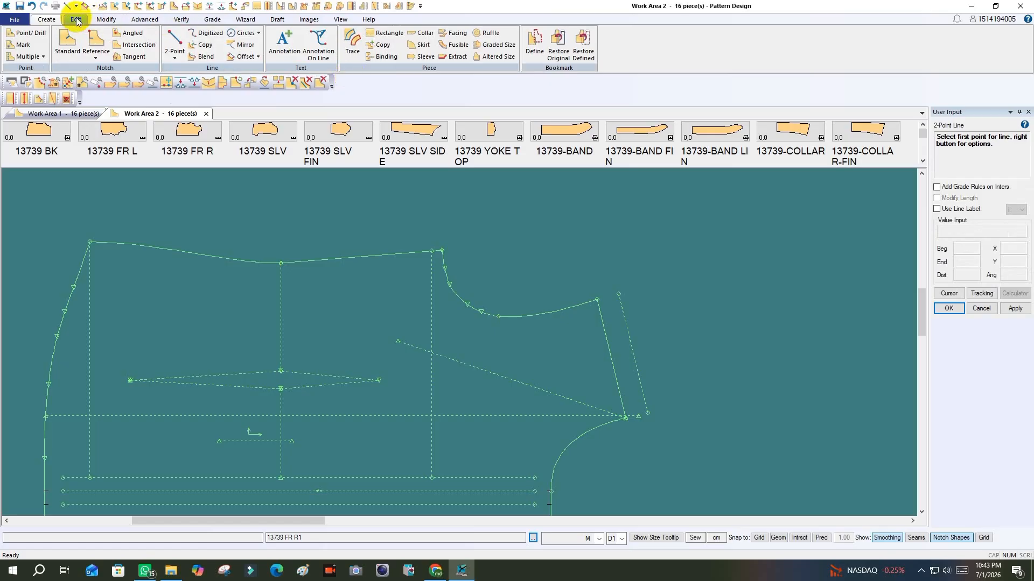
# Split the side seam of 13739 FR R1 7 cm from its armhole end
pyautogui.click(105, 19)
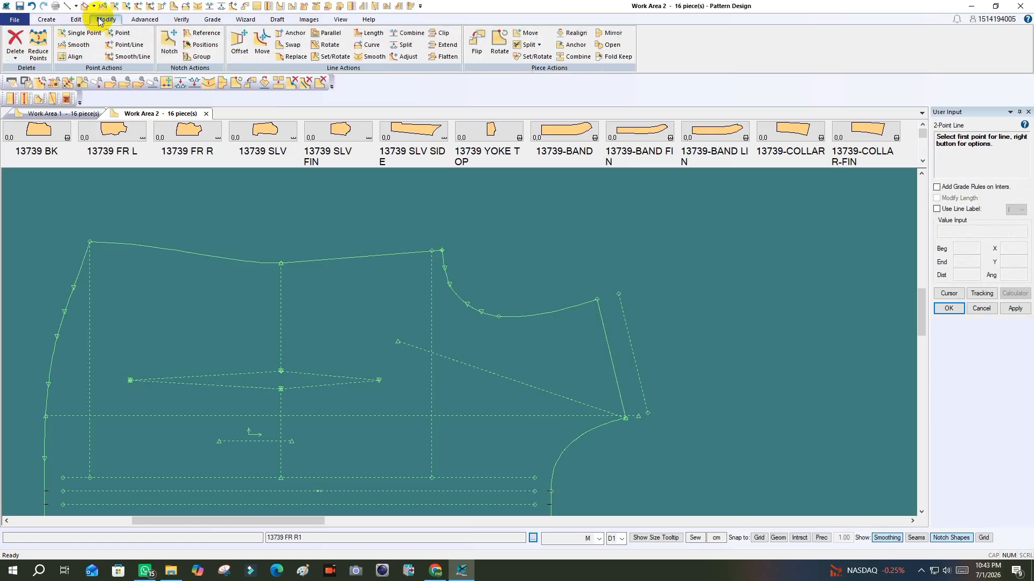
pyautogui.click(406, 45)
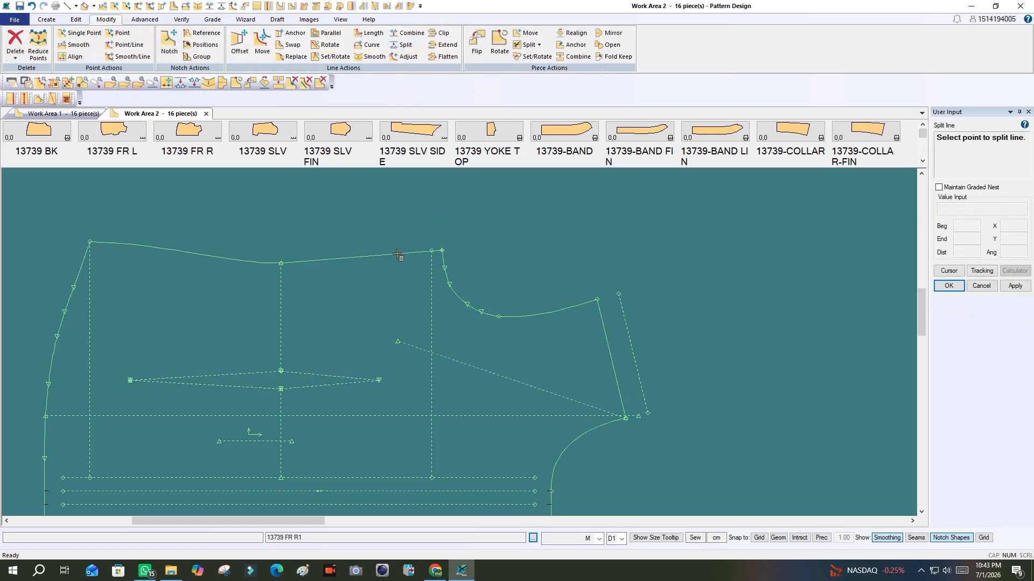
pyautogui.click(441, 249)
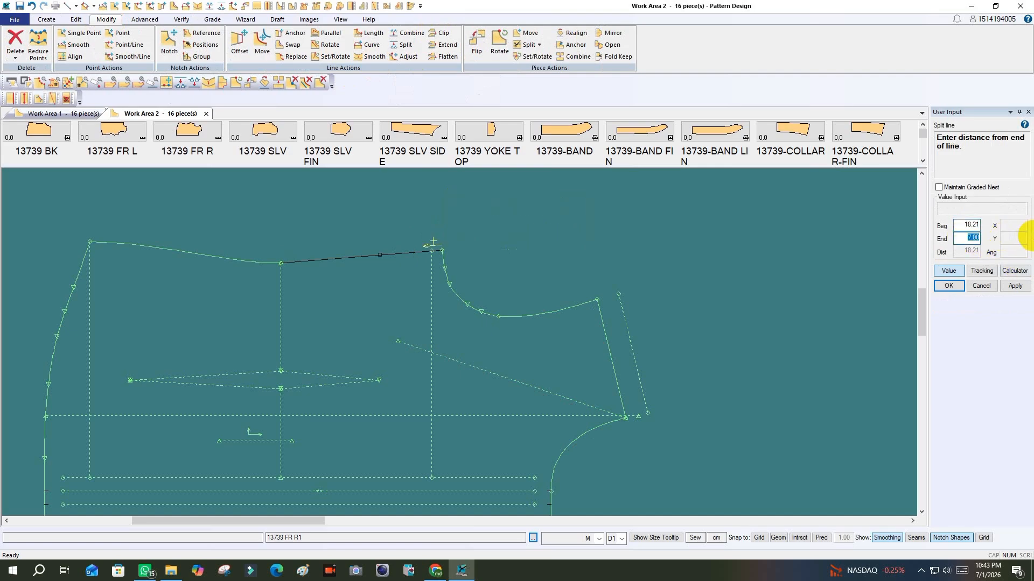
pyautogui.press('Return')
pyautogui.scroll(2, 420, 249)
pyautogui.scroll(1, 419, 249)
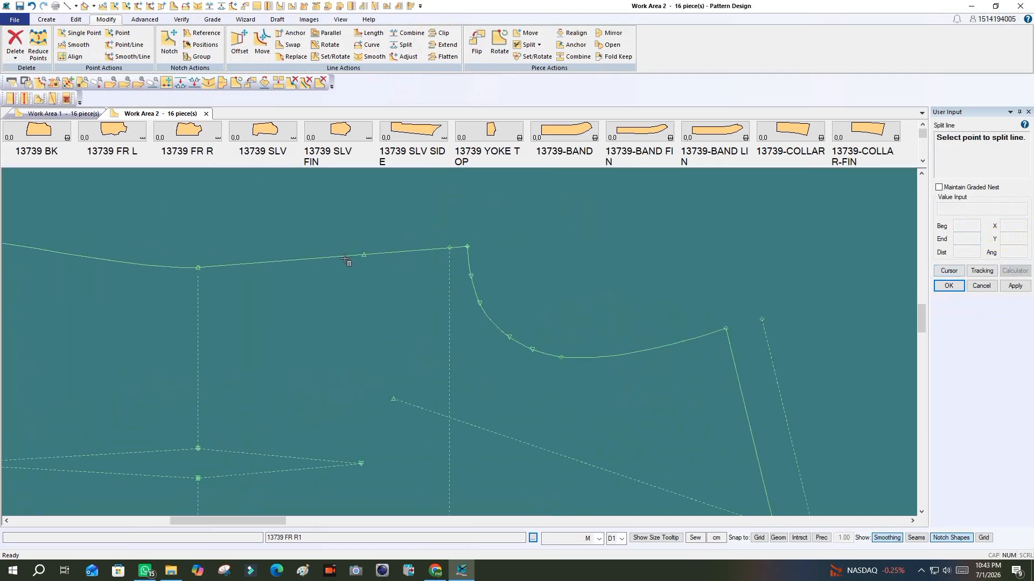
# Split the side seam at two further points toward the waist, each 2.5 cm beyond the previous split
pyautogui.click(368, 254)
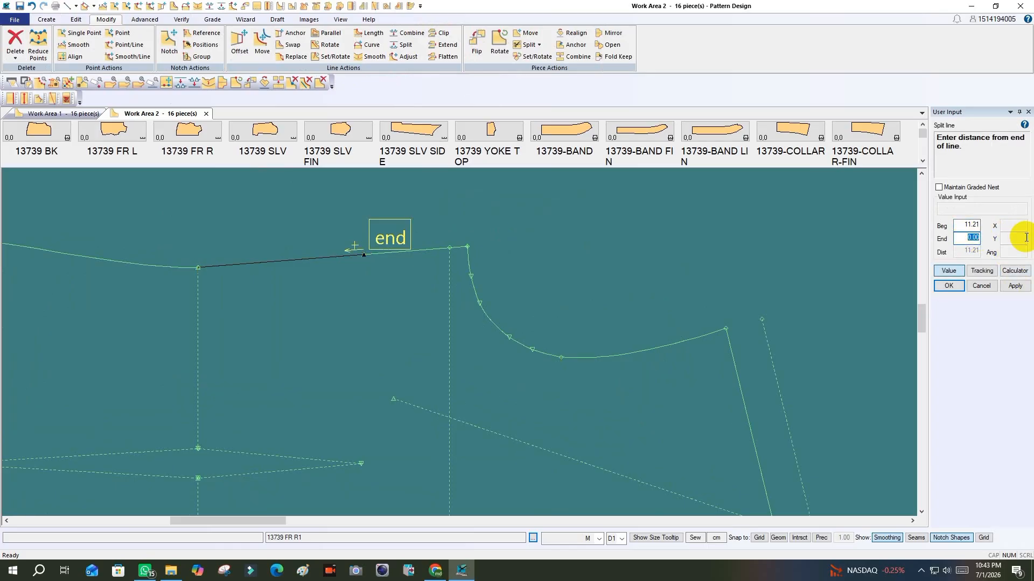
pyautogui.press('BackSpace')
pyautogui.press('Return')
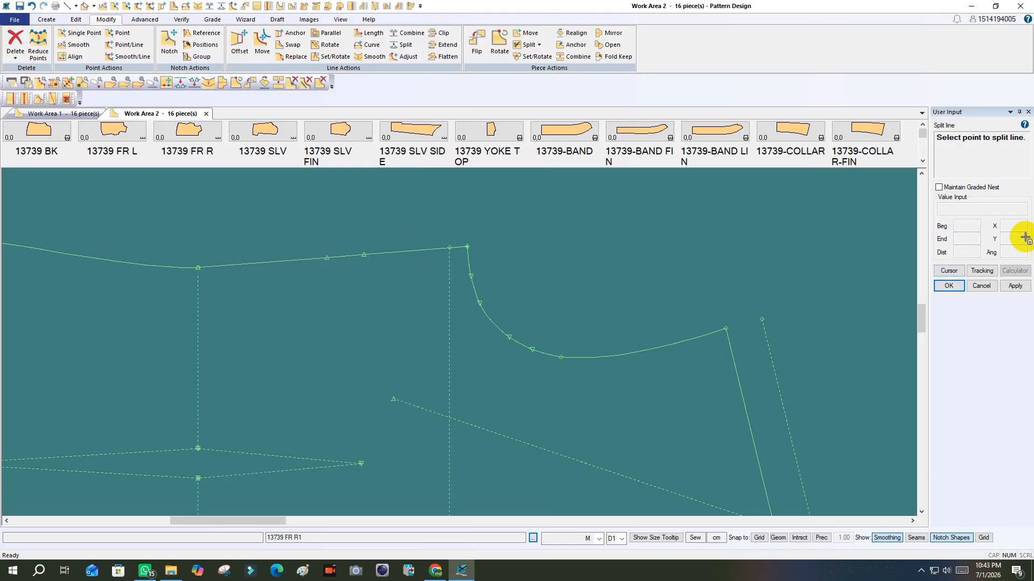
pyautogui.click(327, 259)
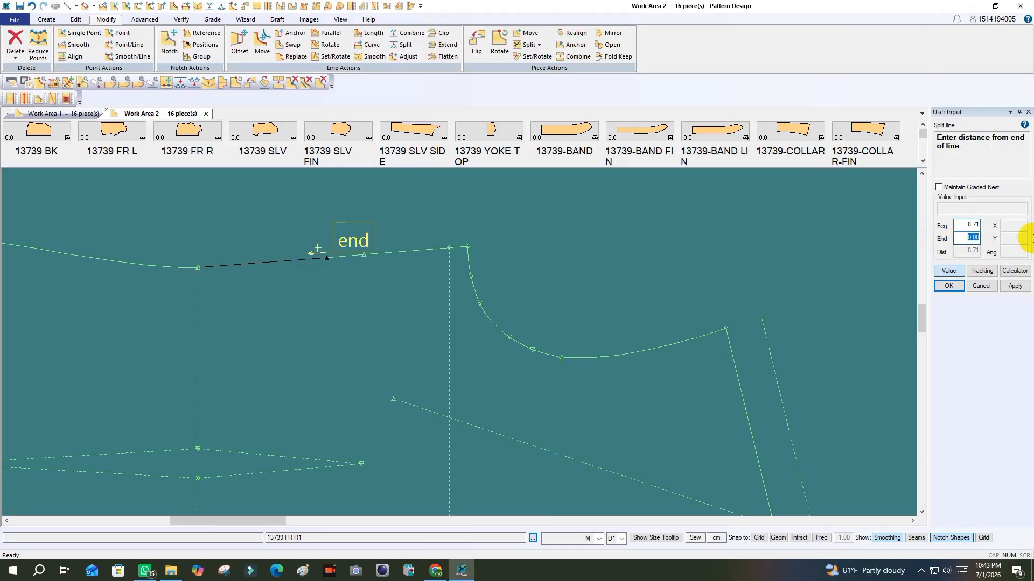
pyautogui.press('Return')
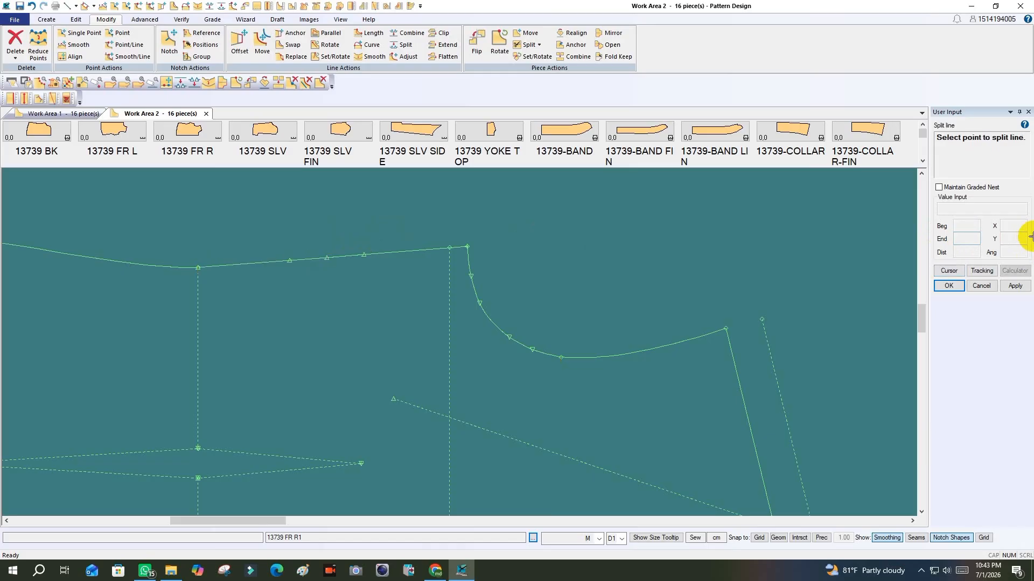
# Draw the side dart's centre line from the middle of the three split points to a dart tip near the bust line's end
pyautogui.scroll(-1, 377, 269)
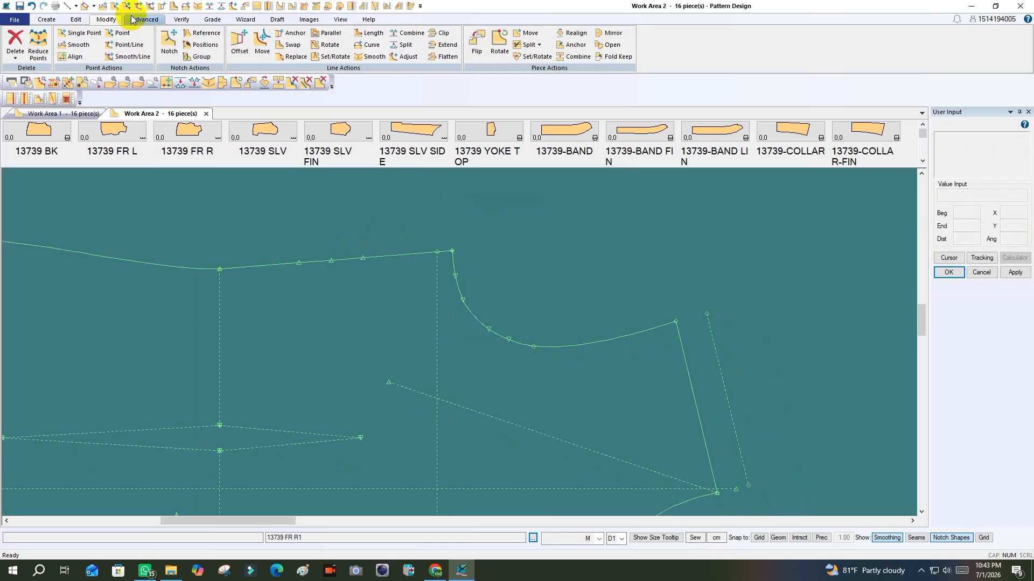
pyautogui.click(66, 7)
pyautogui.scroll(1, 349, 263)
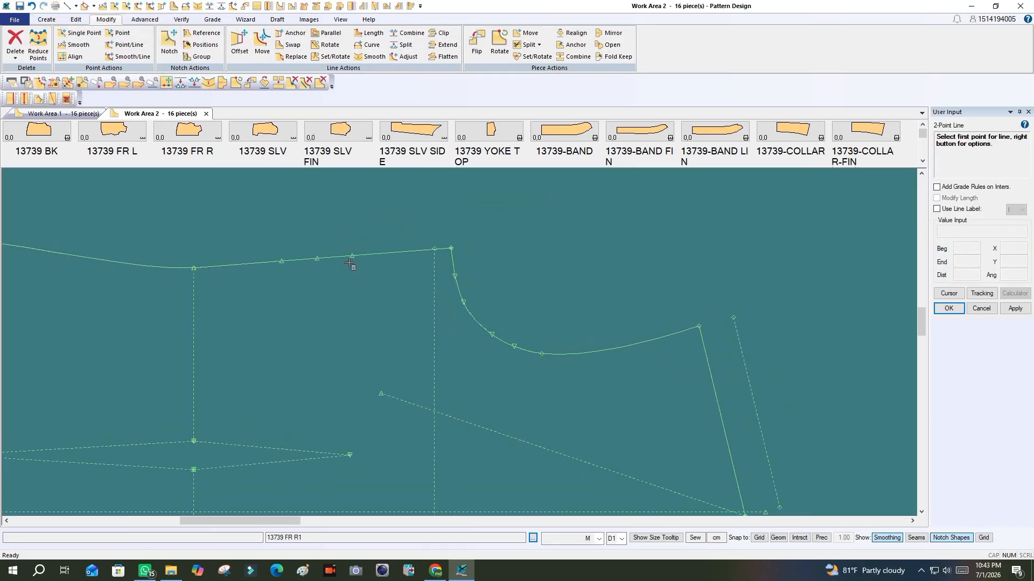
pyautogui.click(316, 262)
pyautogui.click(353, 399)
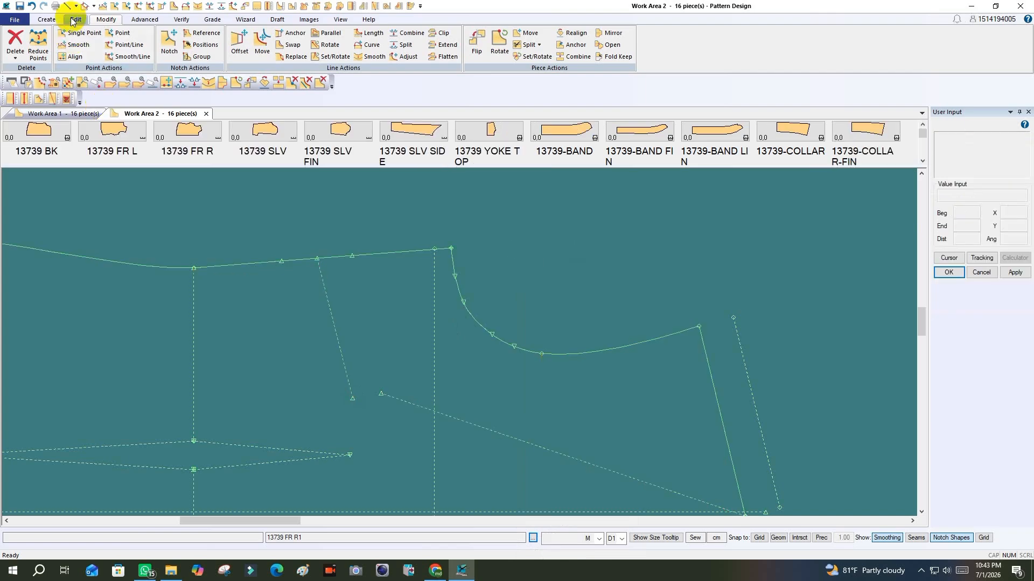
# Move the inner end of the diagonal shoulder line onto the tip of the dart's centre line
pyautogui.click(47, 20)
pyautogui.click(117, 33)
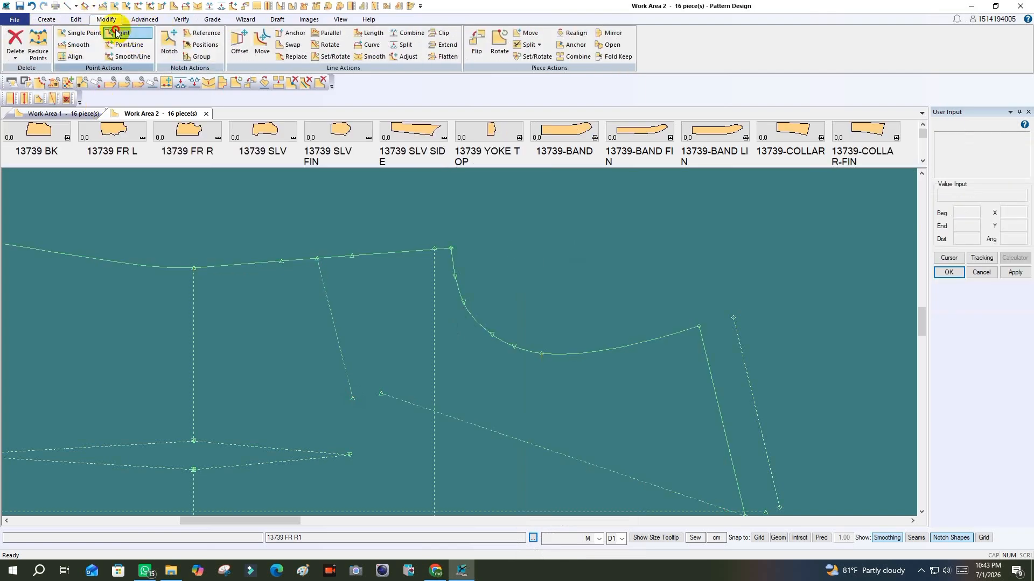
pyautogui.rightClick(372, 408)
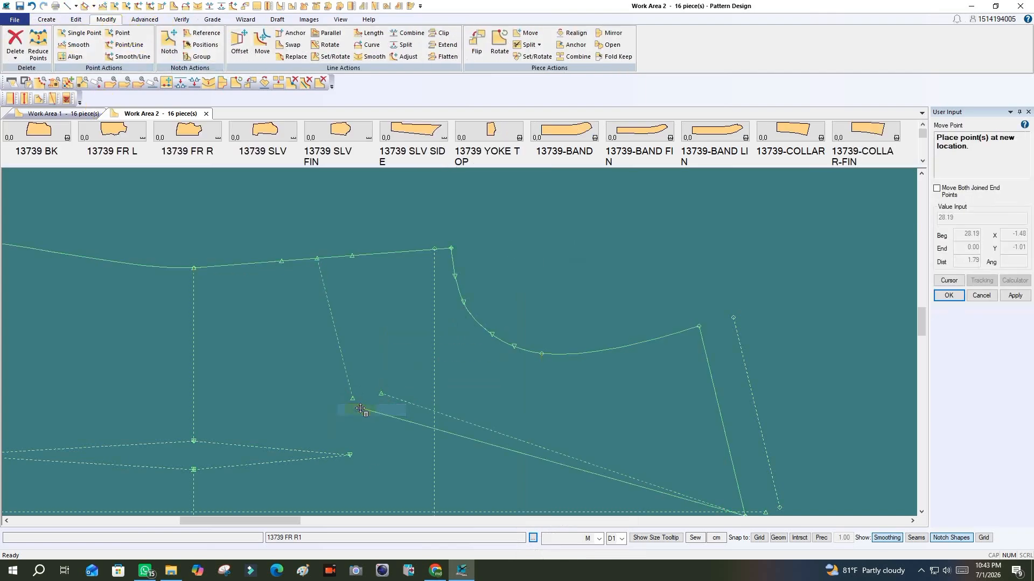
pyautogui.click(353, 399)
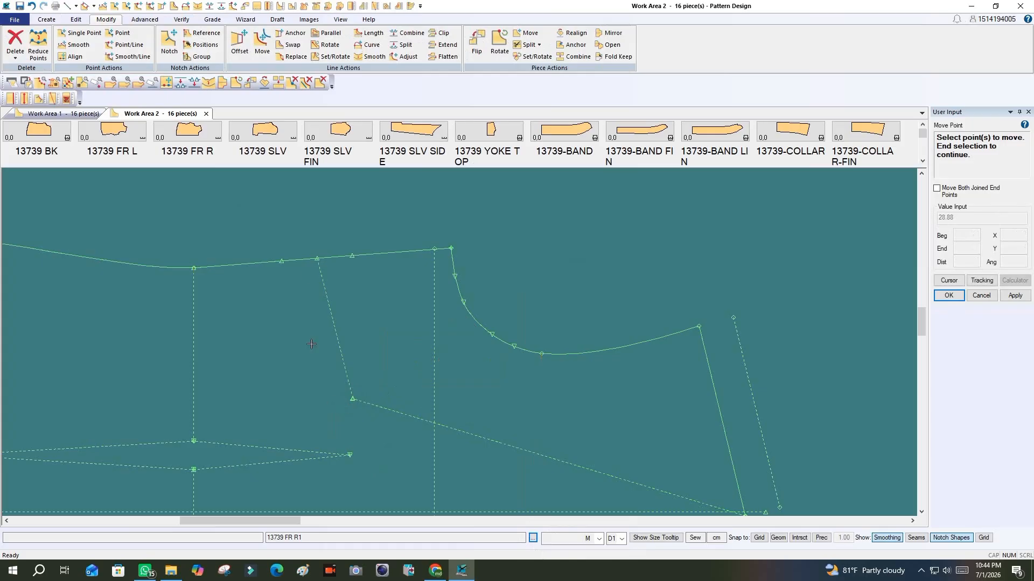
pyautogui.rightClick(366, 308)
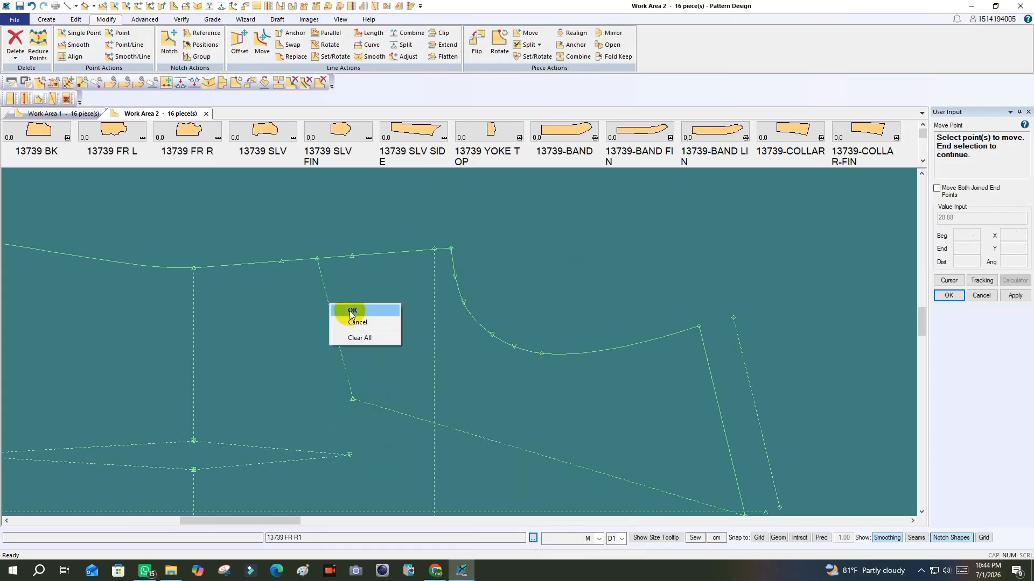
pyautogui.click(353, 311)
# Draw a dart leg from the split point nearest the waist to the dart tip
pyautogui.scroll(2, 291, 247)
pyautogui.click(63, 5)
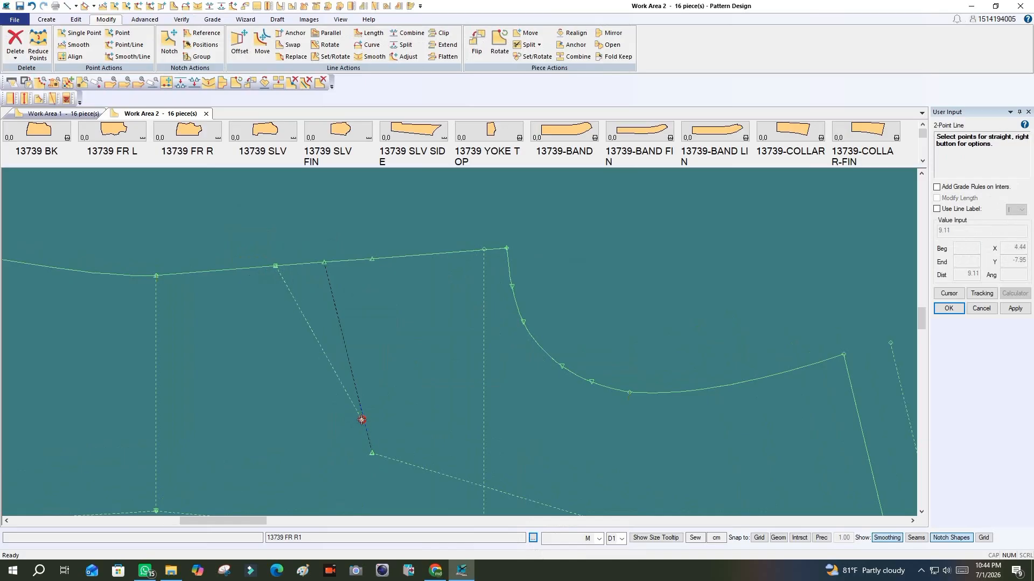
pyautogui.click(372, 455)
# Mirror the waist-side dart leg about the dart's centre line to create the armhole-side leg
pyautogui.click(46, 19)
pyautogui.click(242, 44)
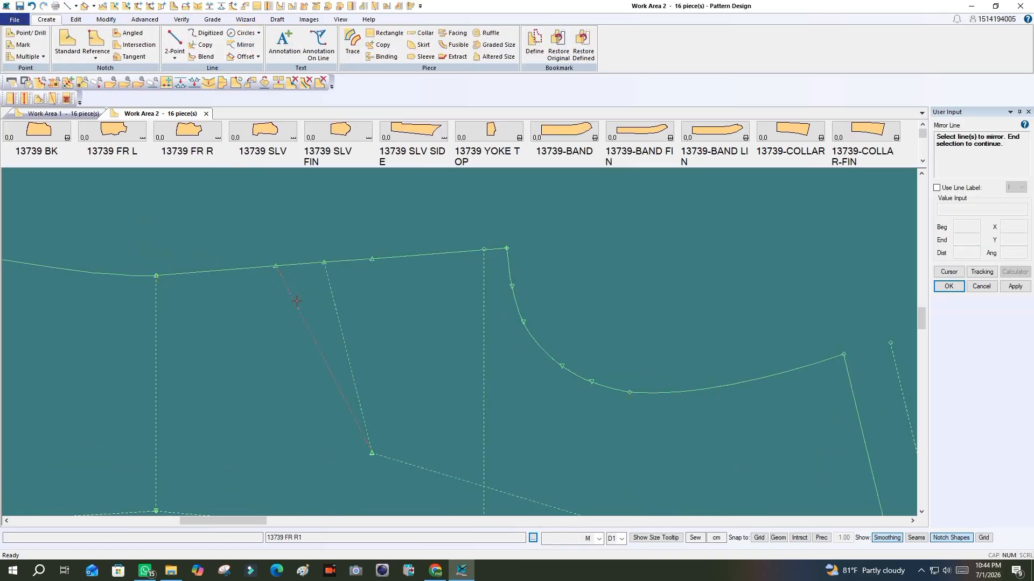
pyautogui.rightClick(296, 301)
pyautogui.click(297, 302)
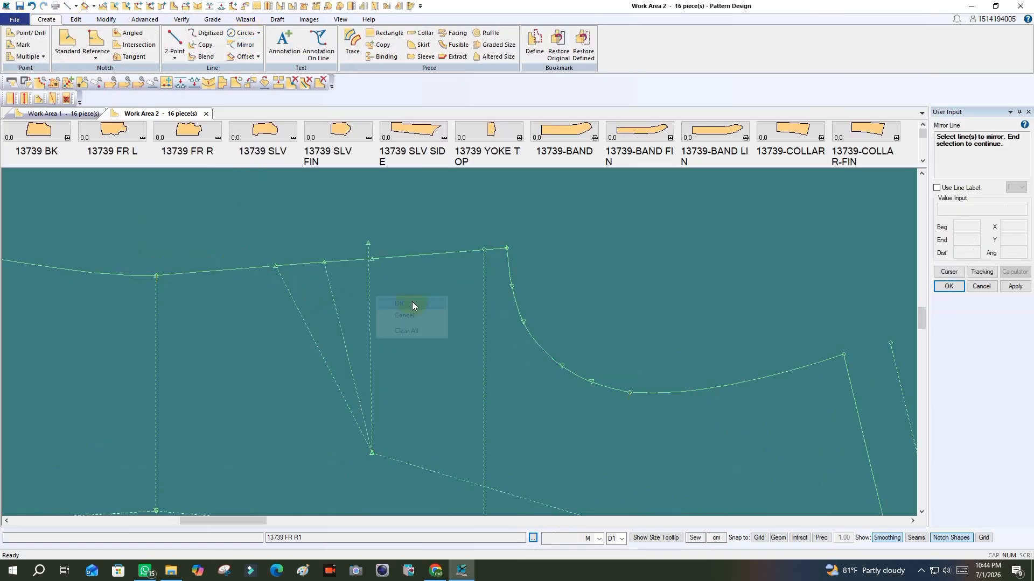
pyautogui.scroll(1, 237, 238)
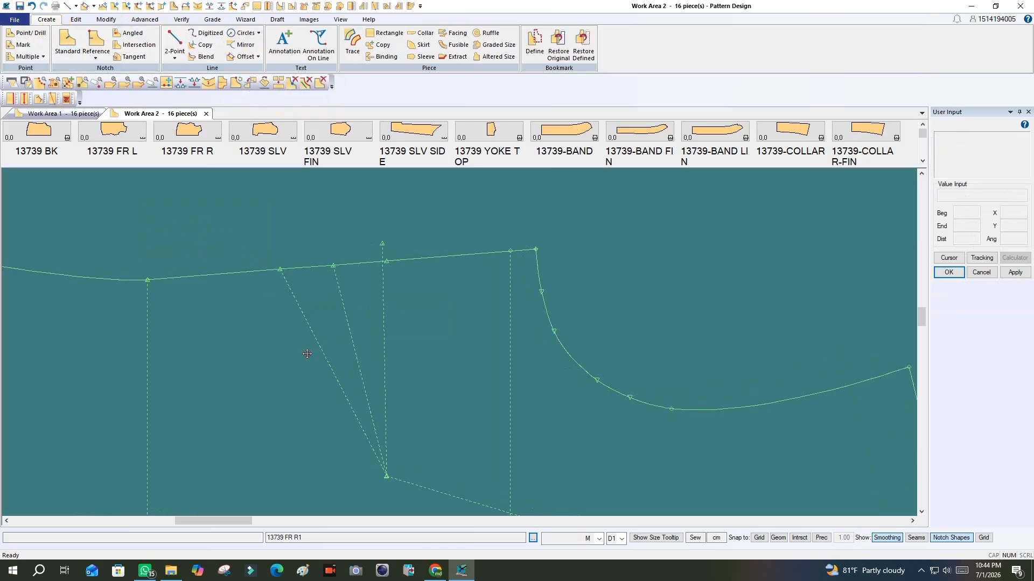
pyautogui.moveTo(306, 354); pyautogui.dragTo(313, 353, button='middle')
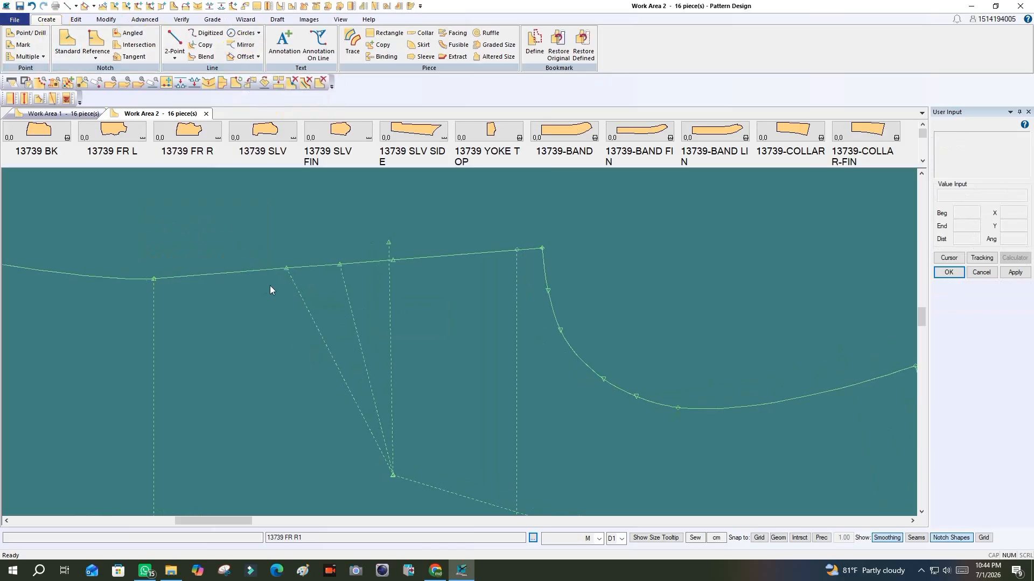
pyautogui.moveTo(250, 312); pyautogui.dragTo(264, 318, button='middle')
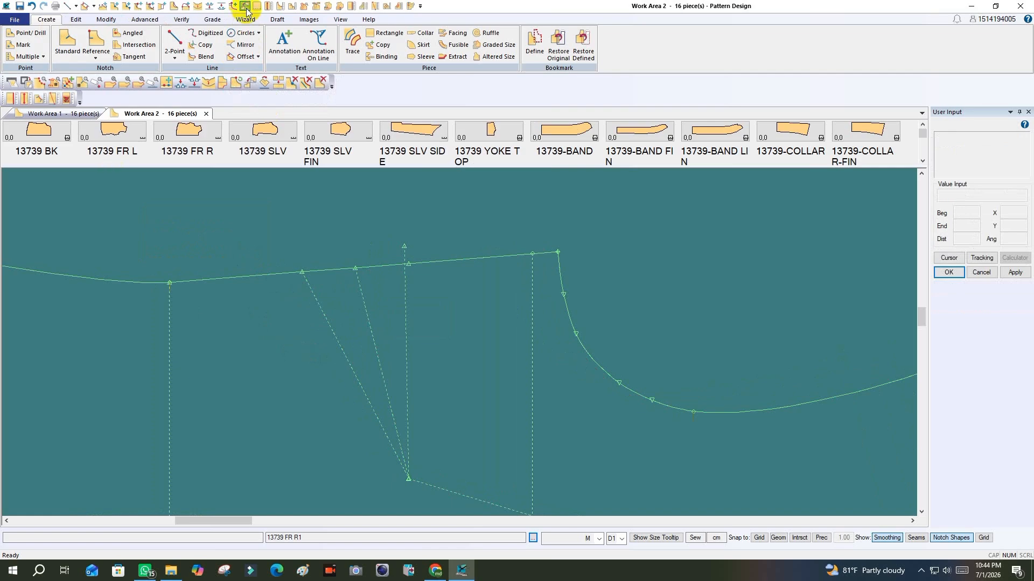
# Mirror the side seam segment on the waist side of the dart about the adjacent dart leg
pyautogui.click(237, 45)
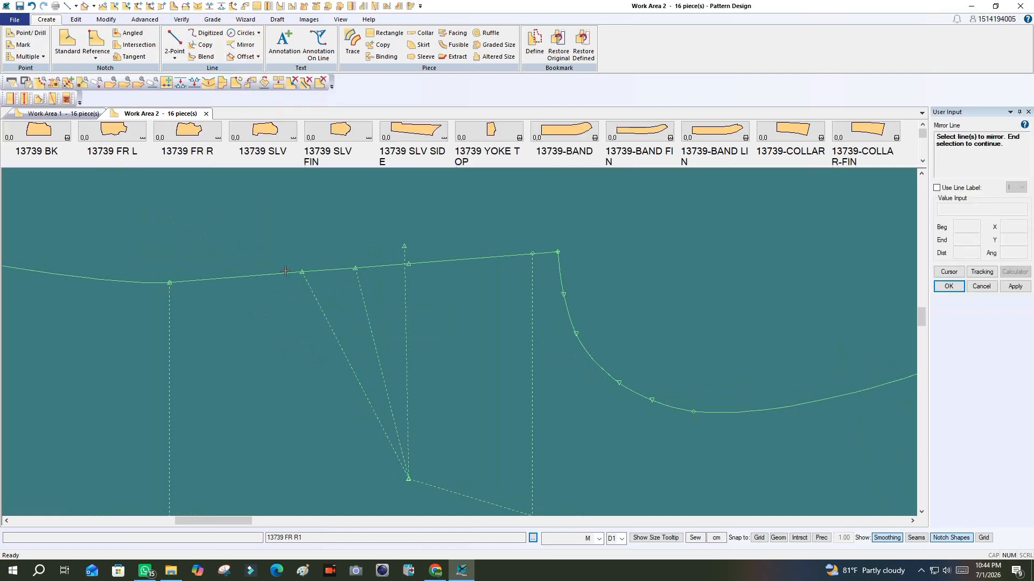
pyautogui.click(271, 274)
pyautogui.rightClick(372, 247)
pyautogui.click(371, 247)
pyautogui.scroll(1, 371, 247)
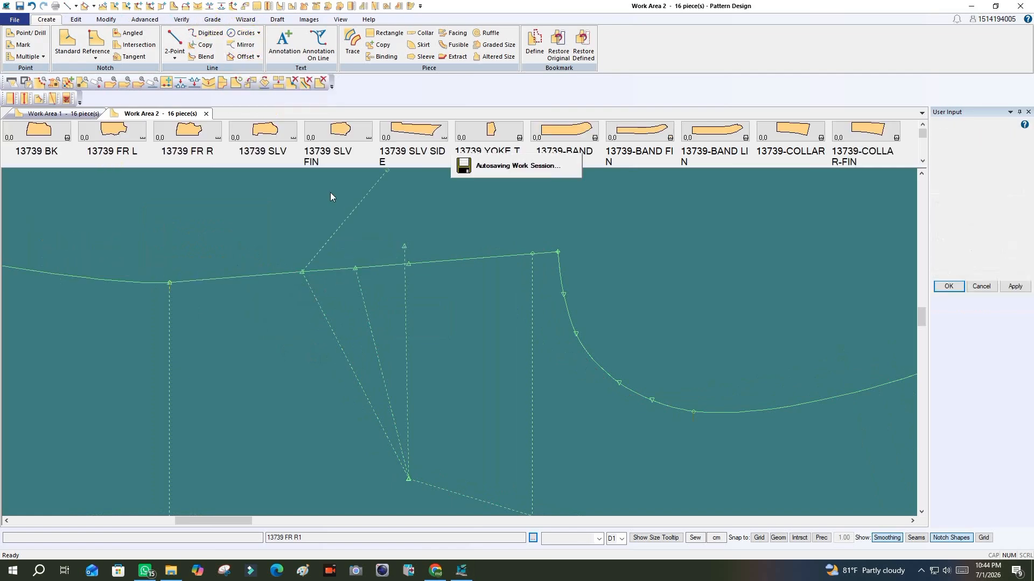
# Adjust the length of the dart's centre line so it extends outward past the mirrored side seam line
pyautogui.click(106, 20)
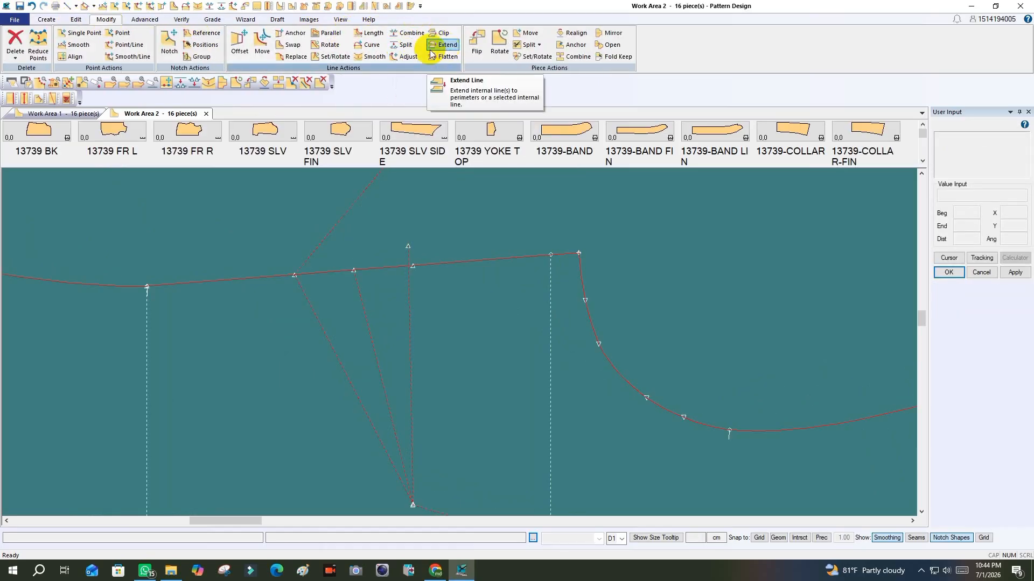
pyautogui.click(399, 58)
pyautogui.click(352, 272)
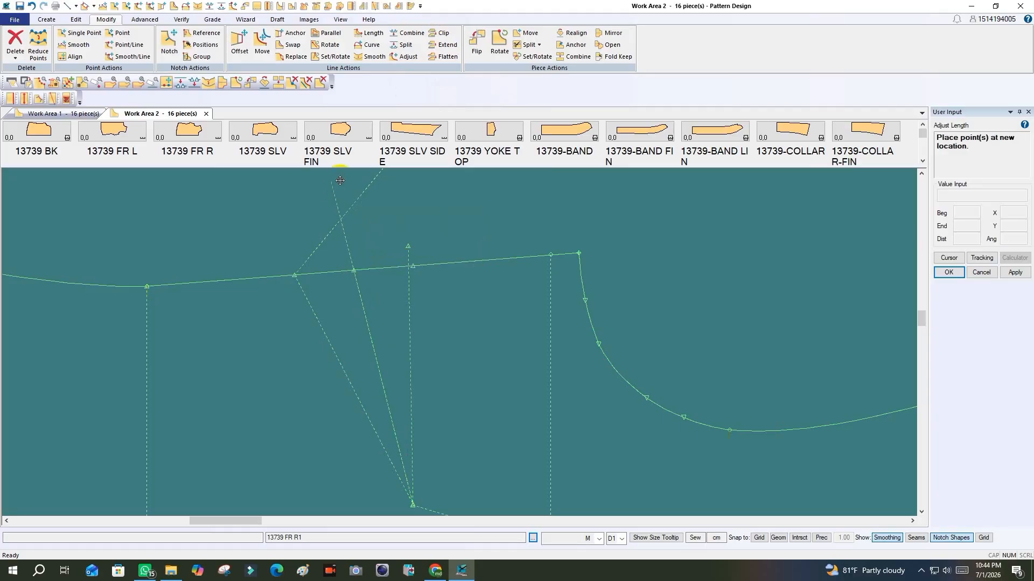
pyautogui.rightClick(412, 198)
pyautogui.click(411, 199)
pyautogui.scroll(-1, 369, 388)
pyautogui.scroll(2, 362, 199)
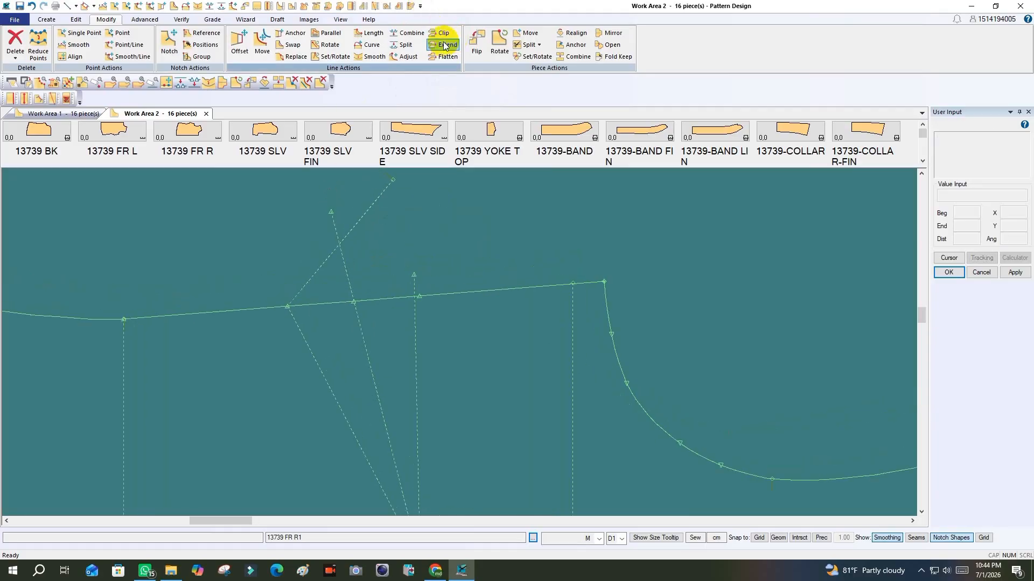
# Clip the extended centre line and the mirrored side seam line to their intersection, keeping the portions next to the dart
pyautogui.click(404, 45)
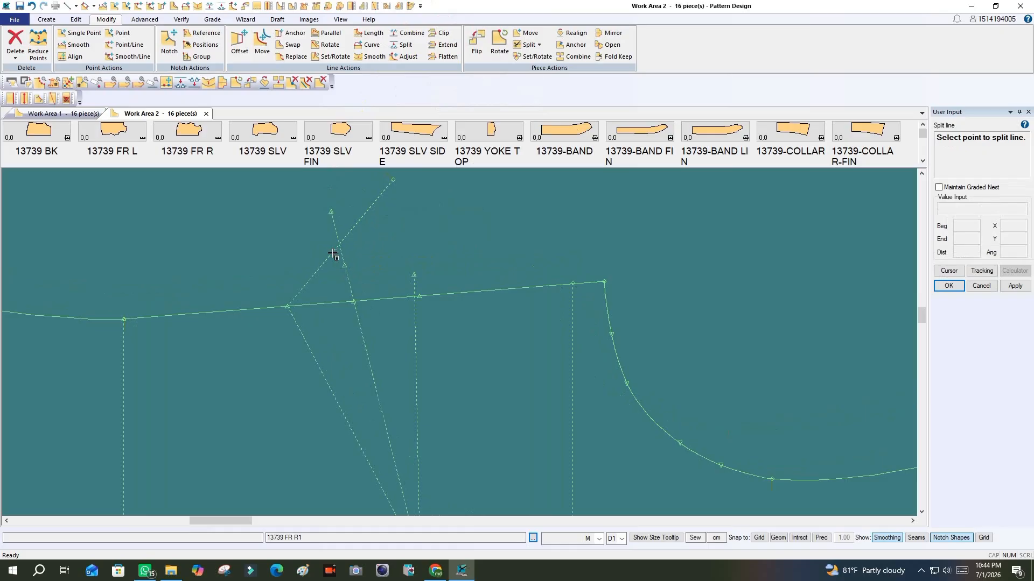
pyautogui.click(32, 6)
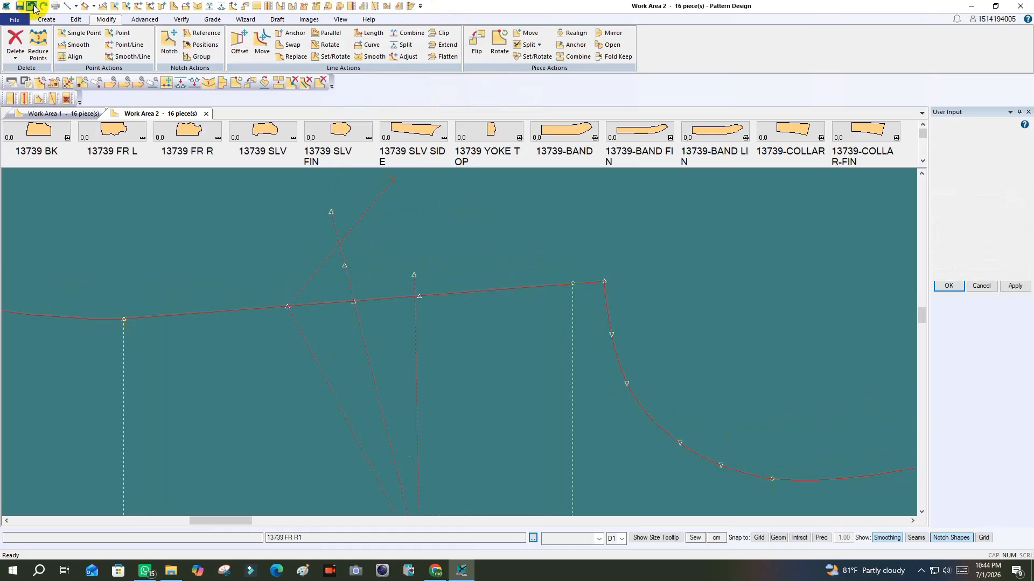
pyautogui.click(440, 33)
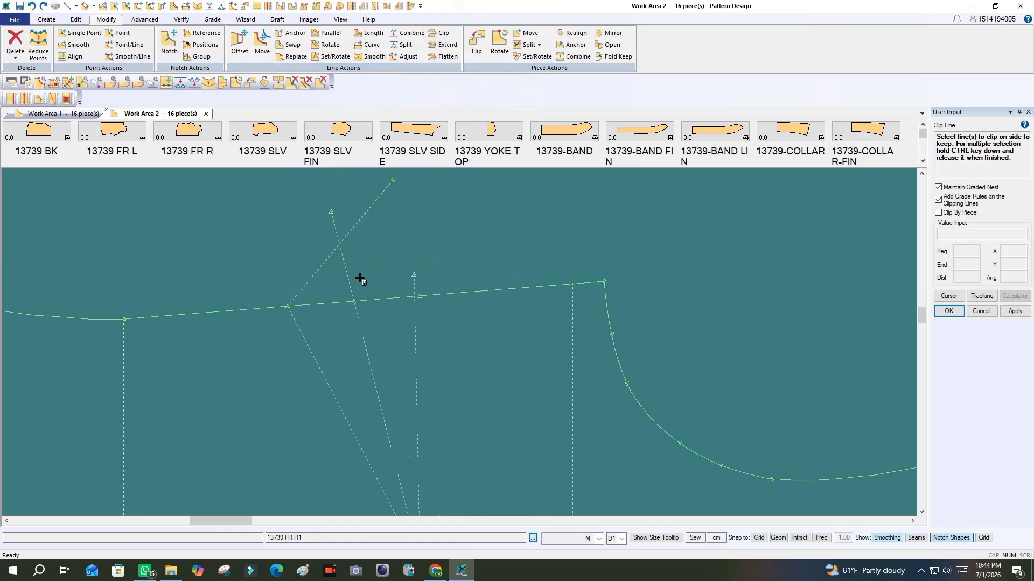
pyautogui.click(343, 262)
pyautogui.click(343, 261)
pyautogui.click(606, 310)
pyautogui.rightClick(416, 227)
pyautogui.click(418, 227)
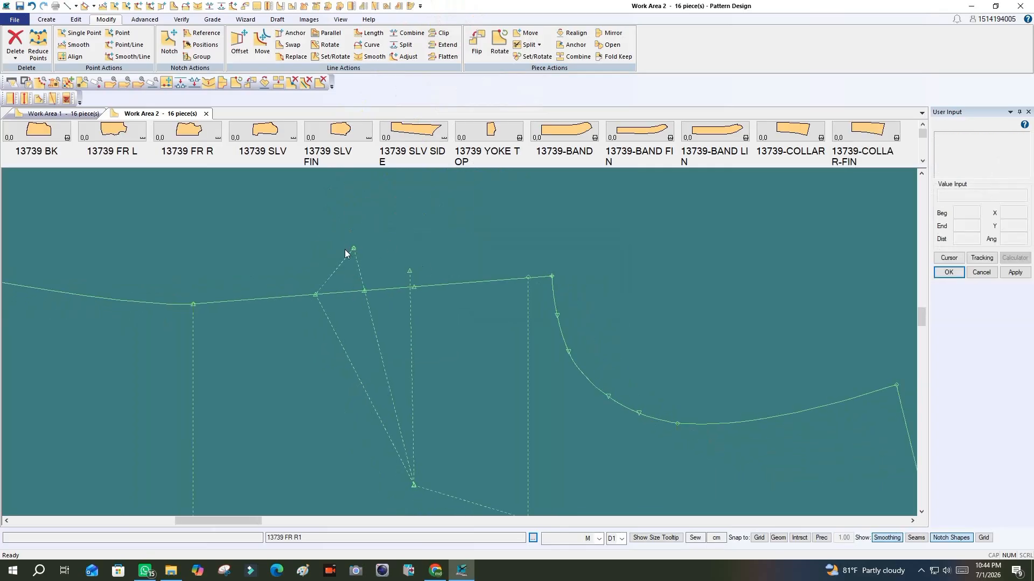
# Mirror the clipped fold line about the dart's centre line to form the other half of the dart cap
pyautogui.click(46, 19)
pyautogui.click(241, 45)
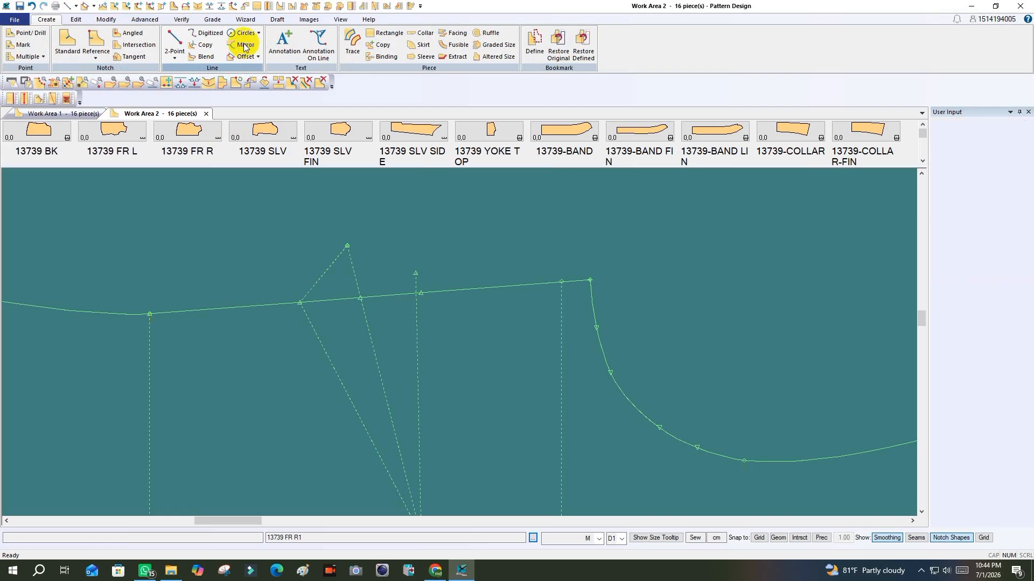
pyautogui.click(318, 281)
pyautogui.rightClick(318, 282)
pyautogui.click(337, 285)
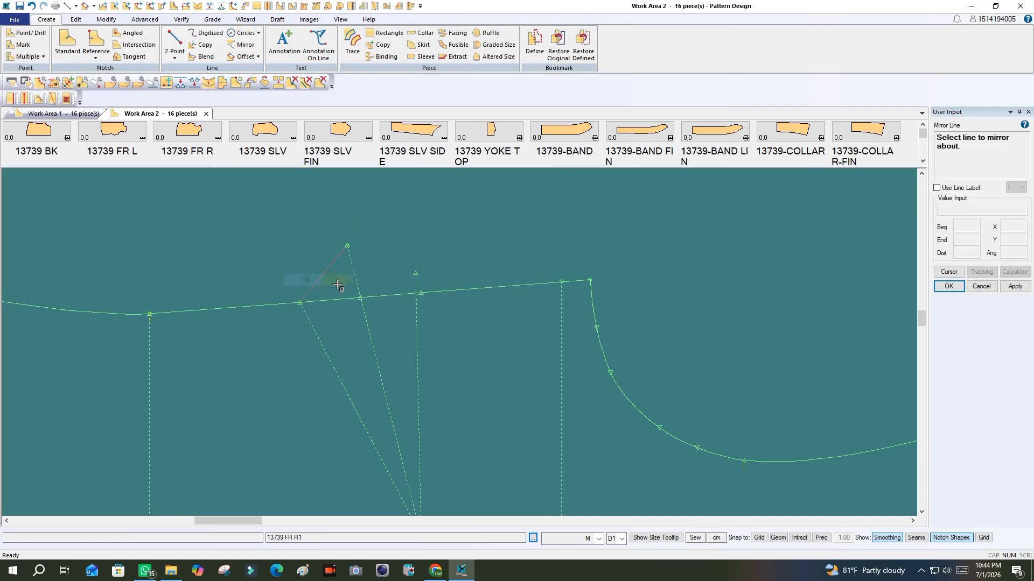
pyautogui.scroll(-1, 474, 268)
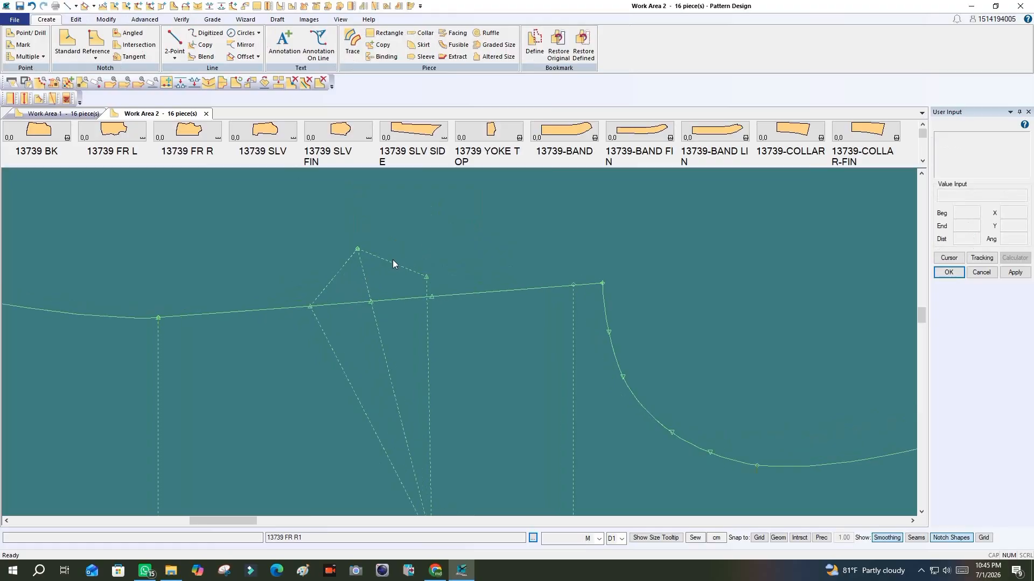
# Delete the two sloping construction lines outside the side seam that outline the dart cap
pyautogui.scroll(1, 392, 260)
pyautogui.click(106, 20)
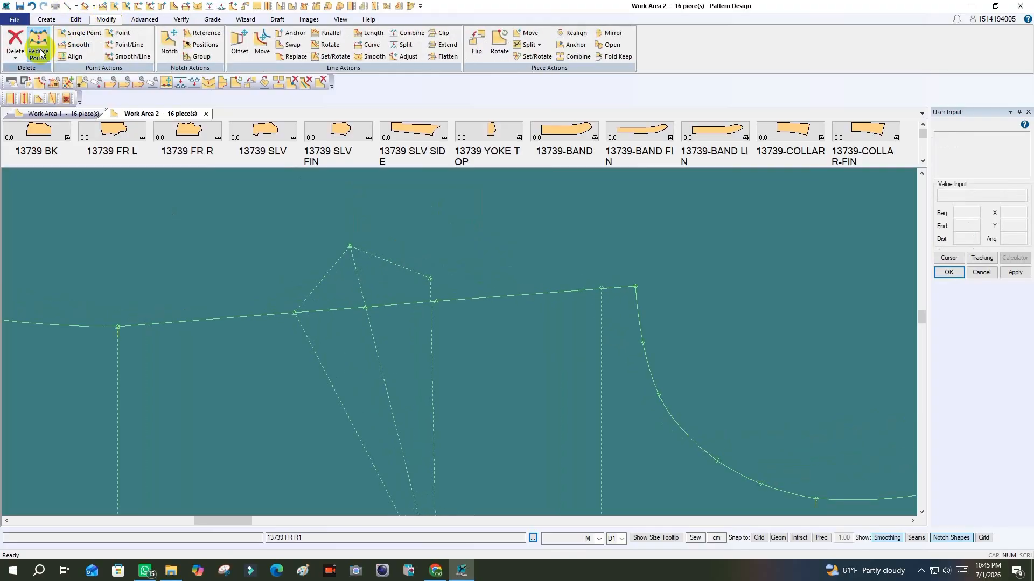
pyautogui.click(15, 54)
pyautogui.click(31, 93)
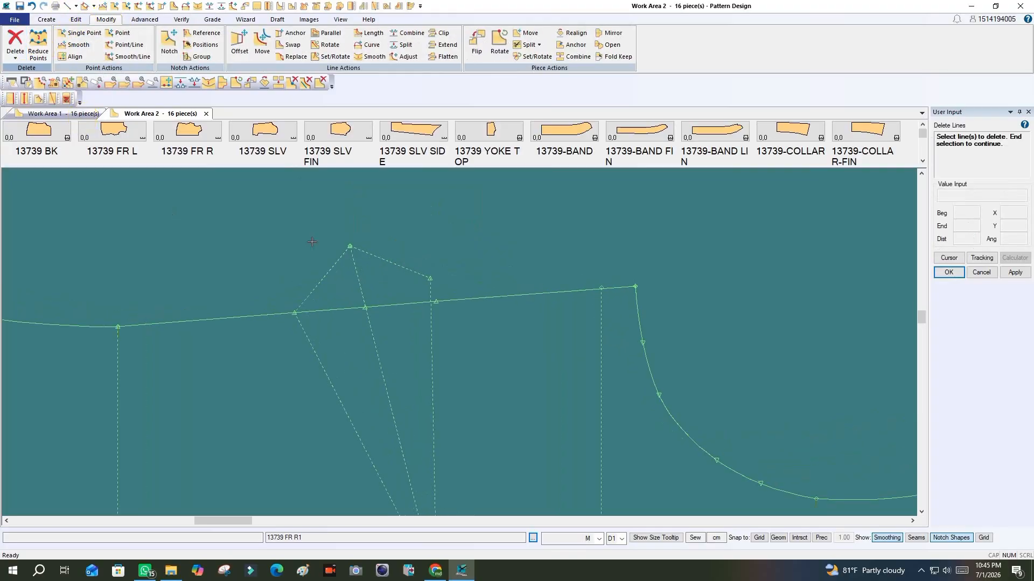
pyautogui.click(323, 281)
pyautogui.click(393, 263)
pyautogui.rightClick(421, 249)
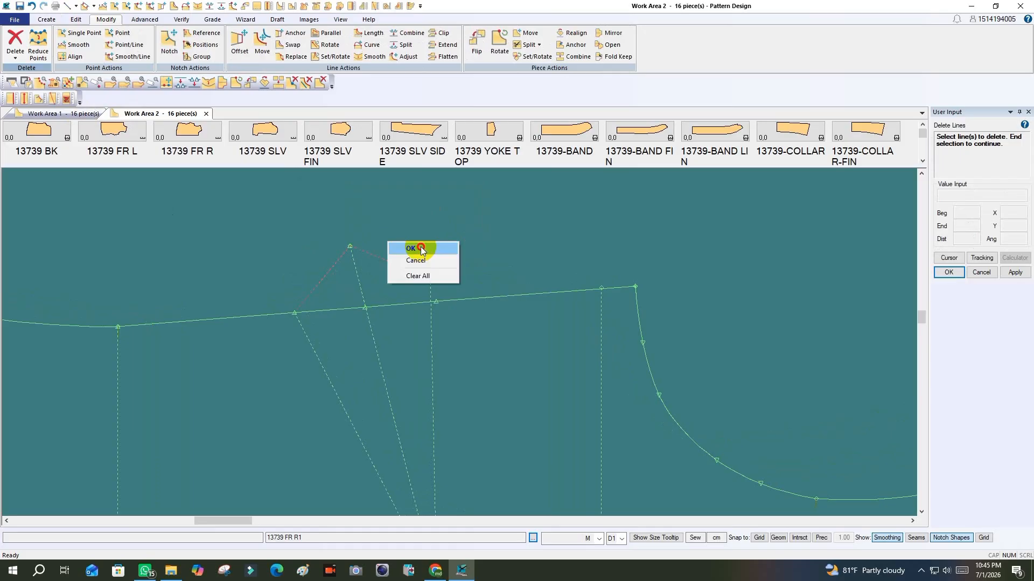
pyautogui.click(421, 250)
# Move the side seam's middle split point onto the outer end of the dart's centre line with Move Smooth, using geometry snapping
pyautogui.click(47, 19)
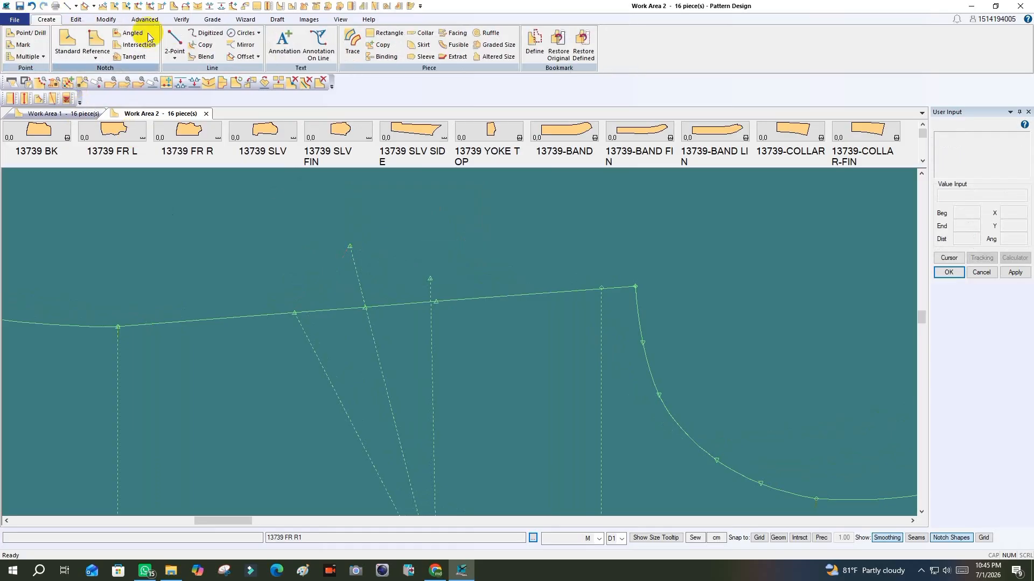
pyautogui.click(103, 19)
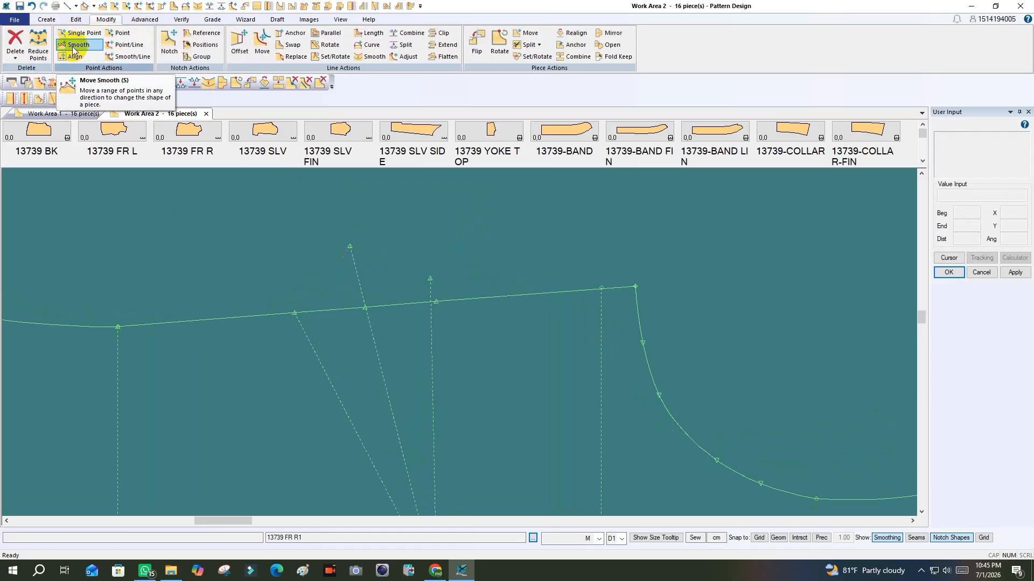
pyautogui.click(74, 45)
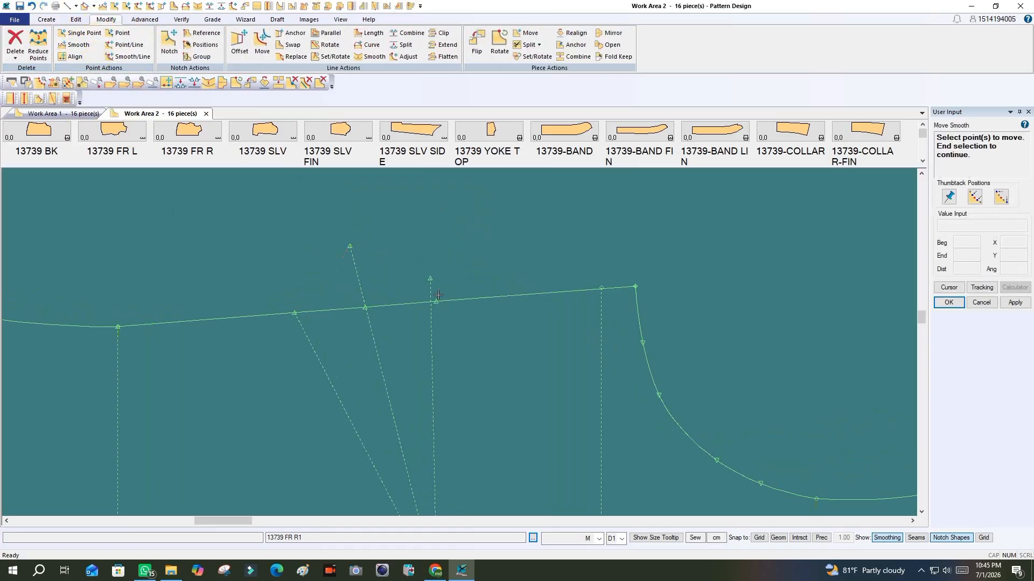
pyautogui.click(363, 311)
pyautogui.rightClick(381, 246)
pyautogui.click(383, 256)
pyautogui.rightClick(351, 223)
pyautogui.click(351, 231)
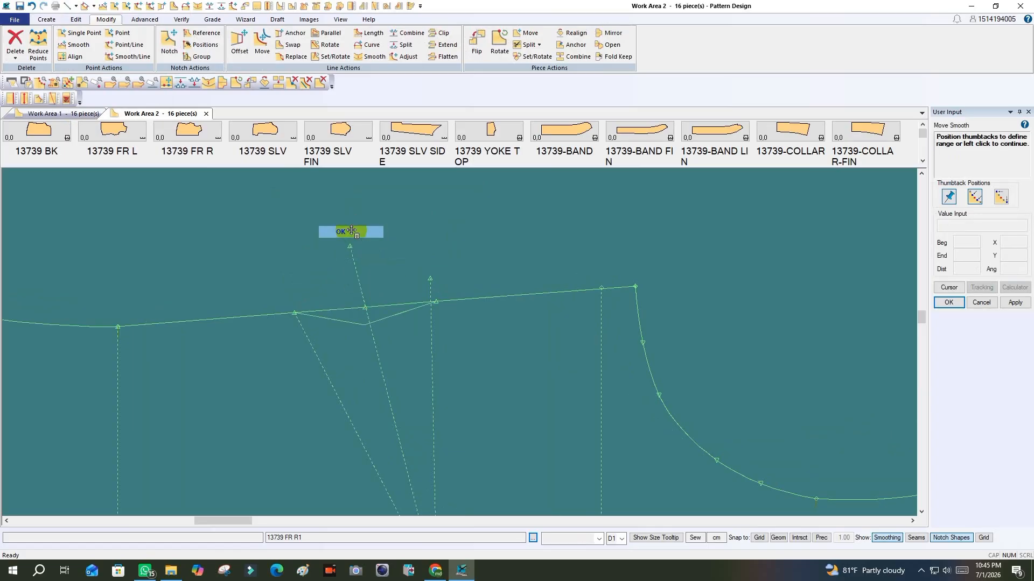
pyautogui.click(775, 539)
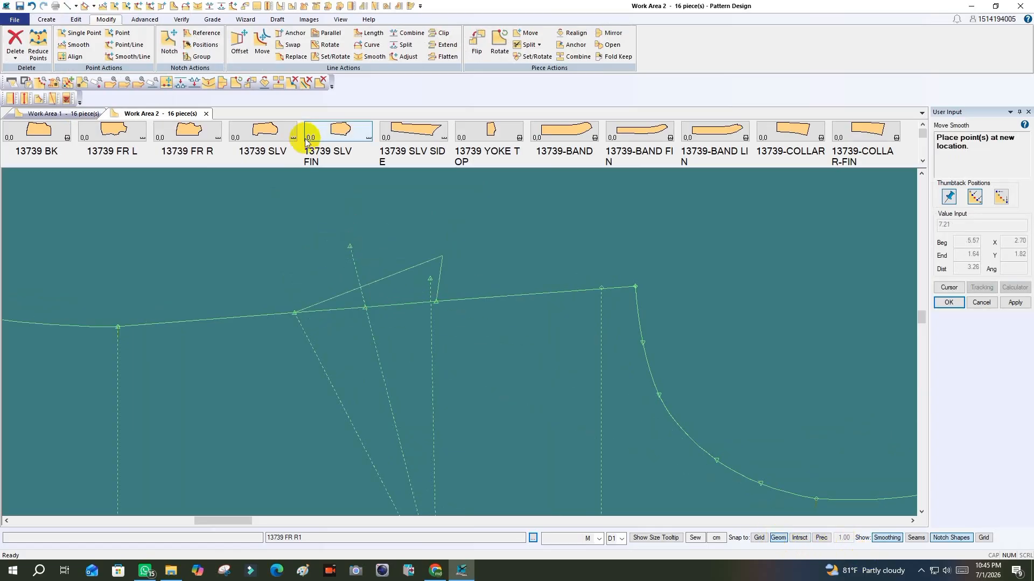
pyautogui.click(348, 243)
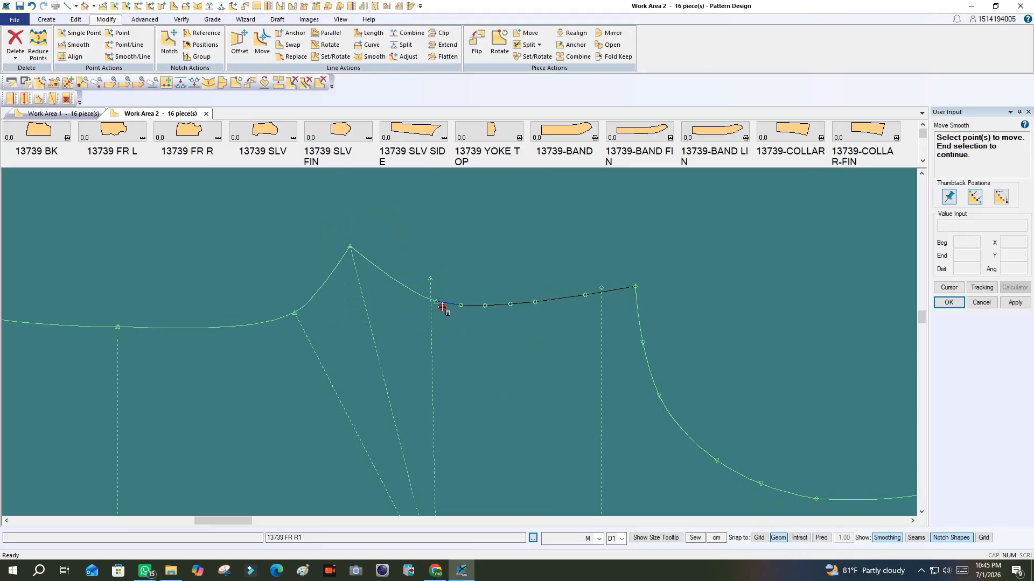
# Move the side seam's armhole-side split point onto the outer end of the mirrored dart leg with Move Smooth
pyautogui.click(434, 306)
pyautogui.rightClick(454, 269)
pyautogui.click(454, 268)
pyautogui.rightClick(454, 268)
pyautogui.click(454, 267)
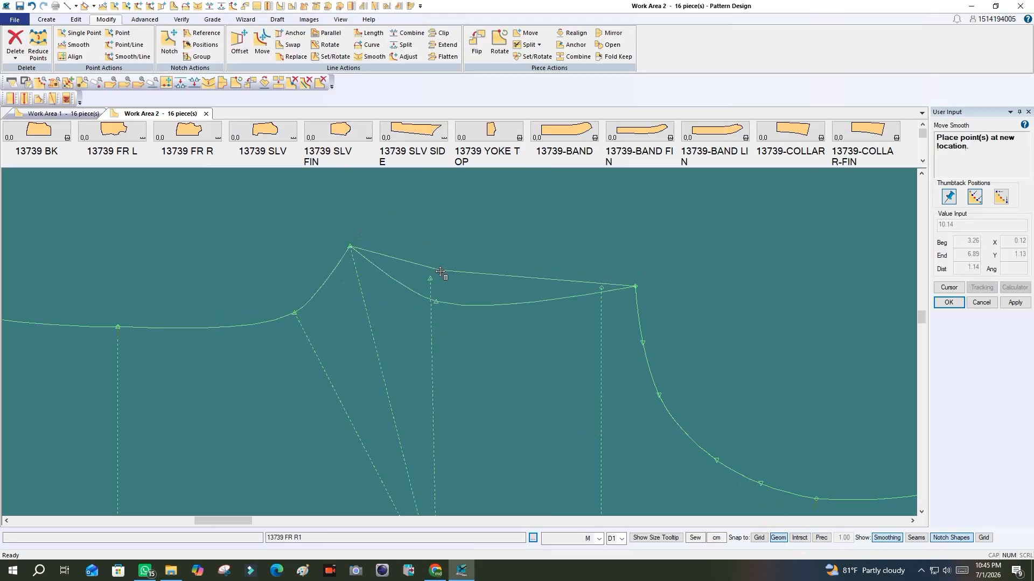
pyautogui.click(433, 278)
pyautogui.rightClick(587, 214)
pyautogui.click(575, 214)
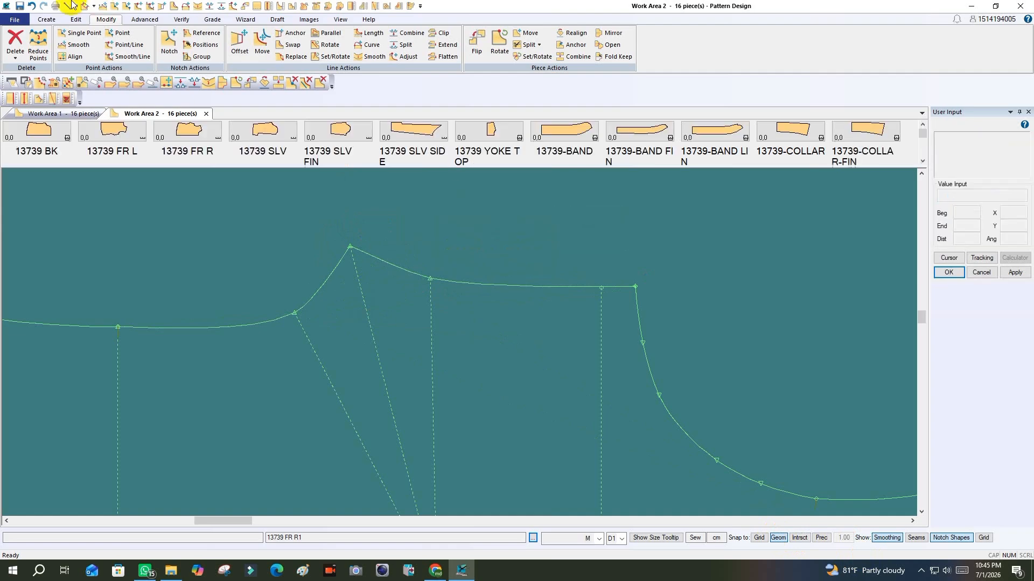
# Straighten the side seam segments around the dart opening and the dart cap
pyautogui.click(21, 7)
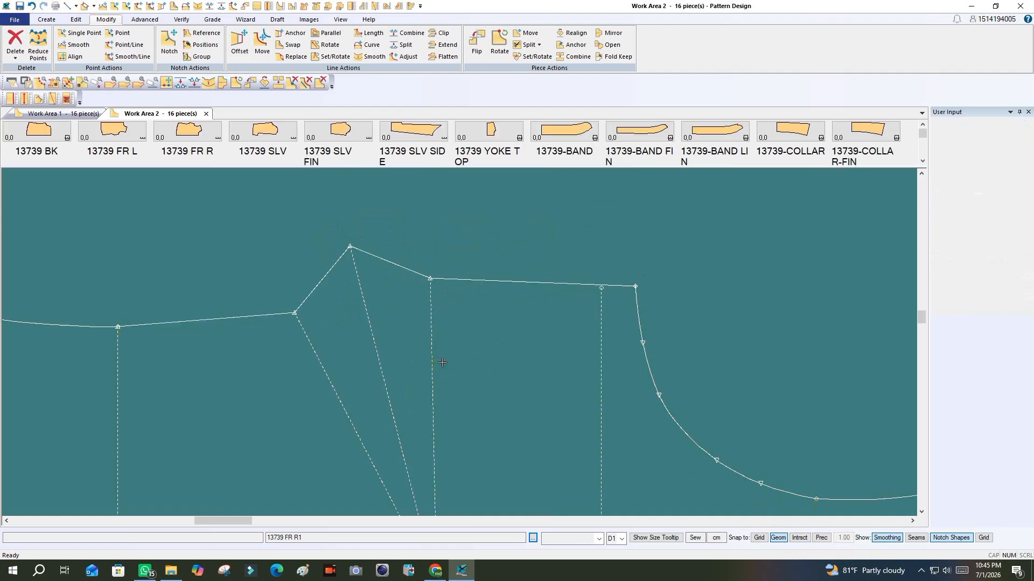
pyautogui.rightClick(489, 241)
pyautogui.click(489, 241)
pyautogui.scroll(-7, 457, 231)
pyautogui.scroll(5, 397, 270)
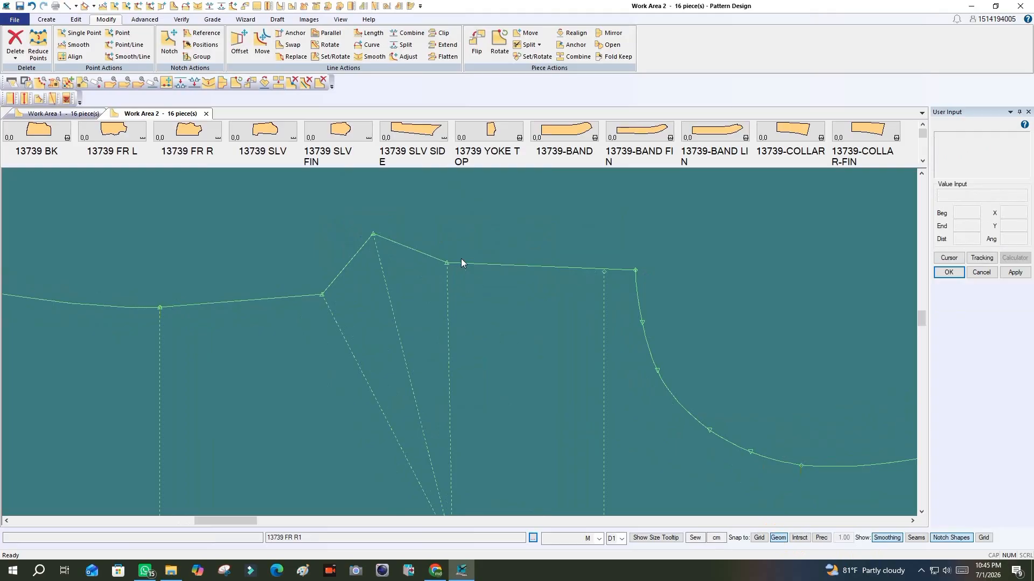
pyautogui.scroll(1, 420, 248)
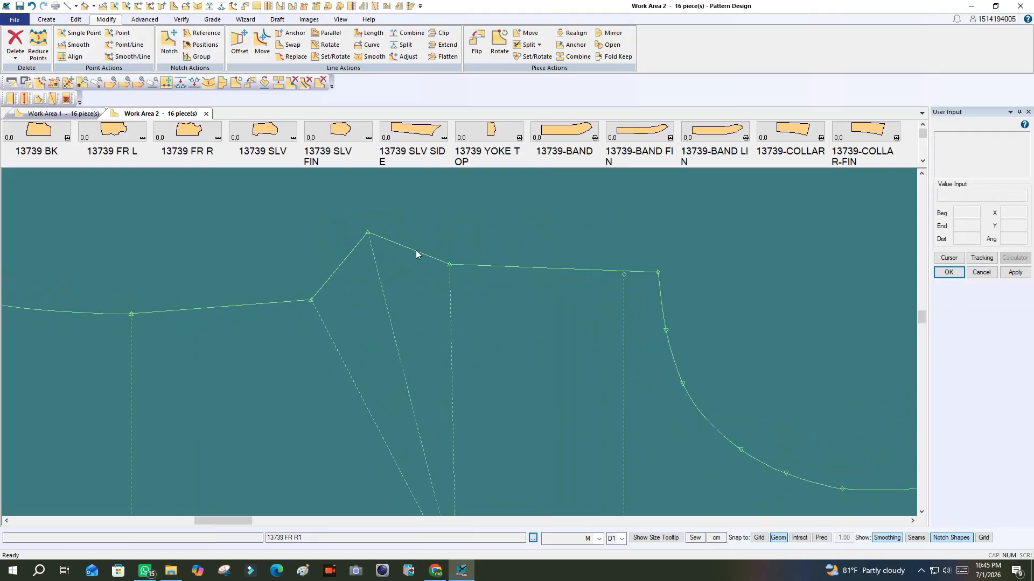
pyautogui.scroll(1, 423, 221)
pyautogui.scroll(-1, 379, 330)
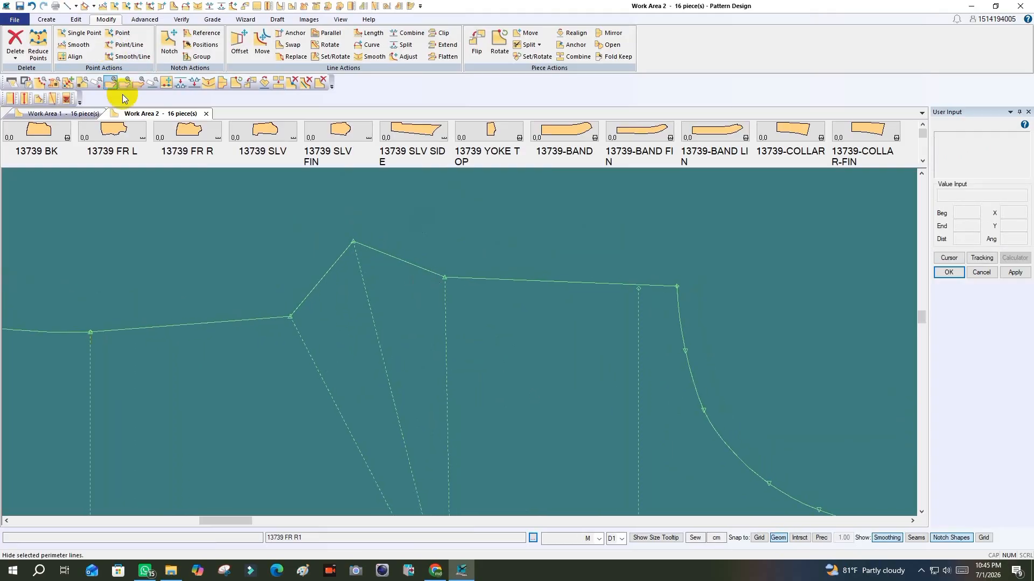
# Lengthen the armhole-side dart leg outward past the side seam with Adjust Length, using a negative distance
pyautogui.click(47, 20)
pyautogui.click(109, 21)
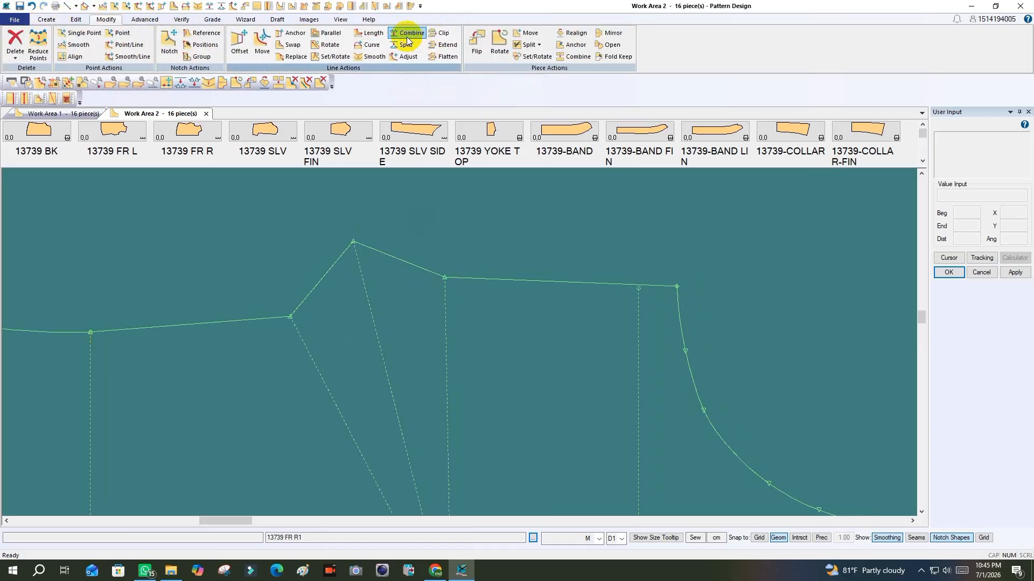
pyautogui.click(404, 56)
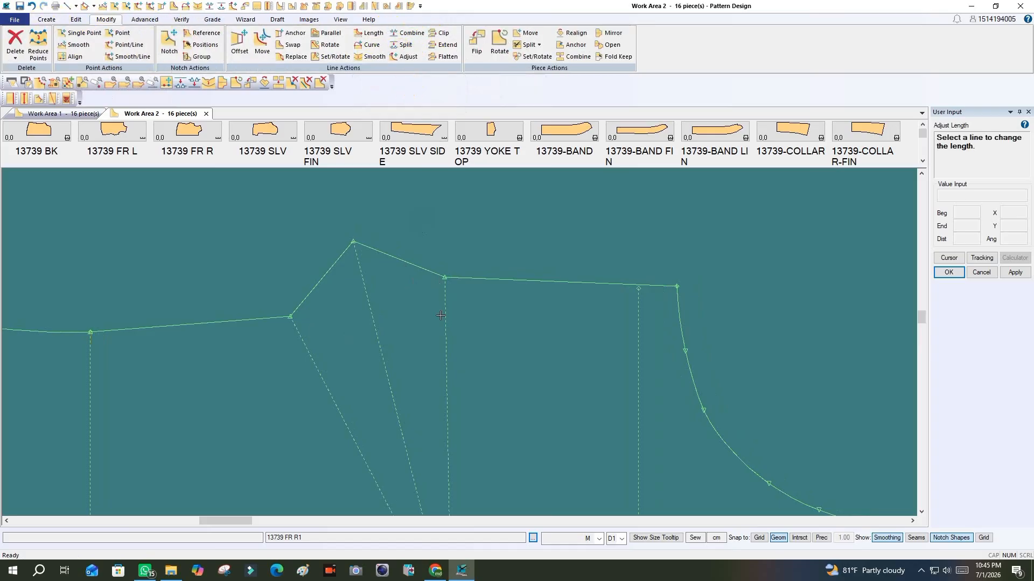
pyautogui.click(449, 283)
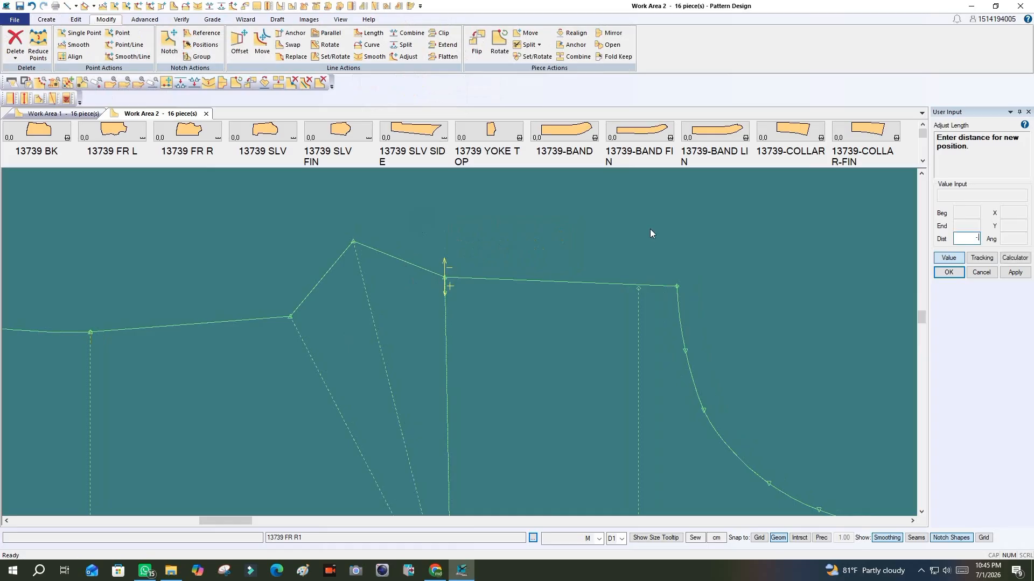
pyautogui.press('Return')
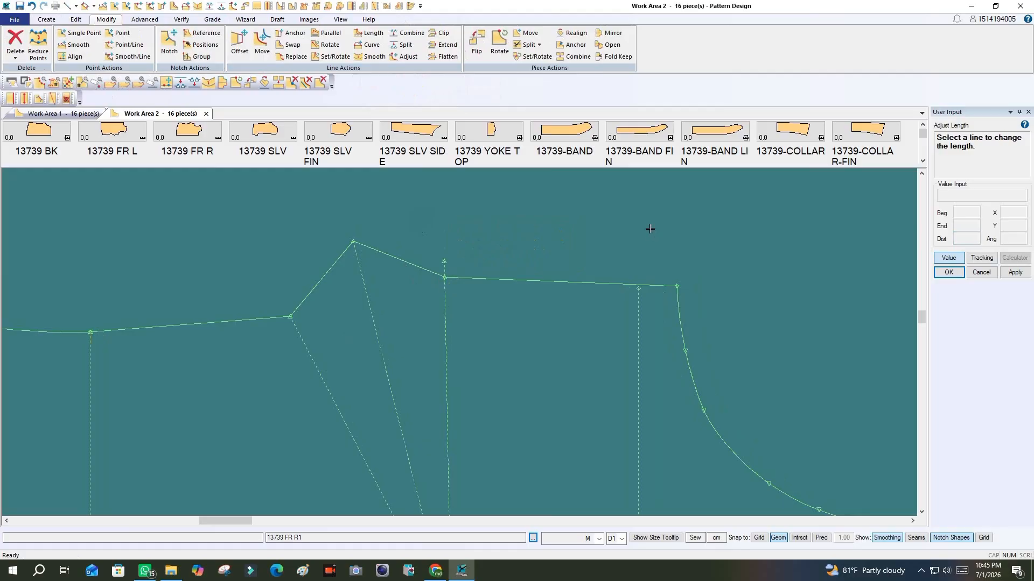
# Move the side seam's armhole-side dart point onto the outer end of the lengthened dart leg with Move Smooth
pyautogui.click(75, 44)
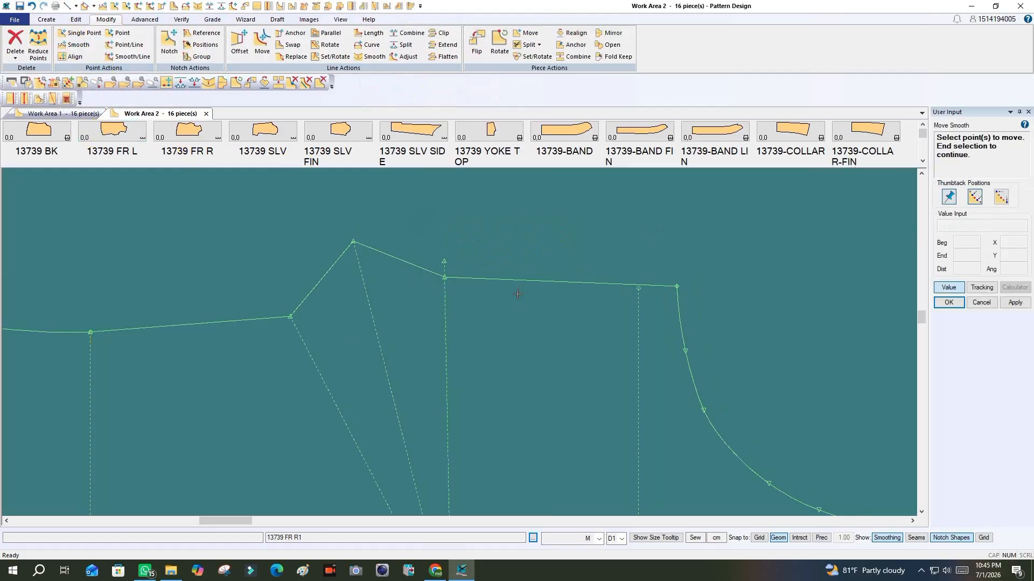
pyautogui.click(446, 274)
pyautogui.rightClick(441, 241)
pyautogui.click(463, 245)
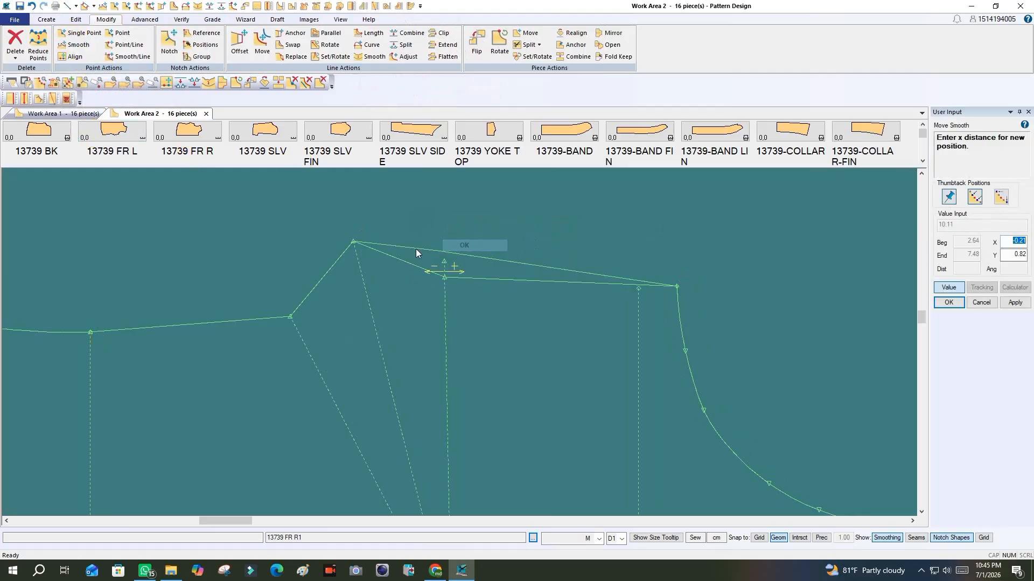
pyautogui.click(445, 257)
pyautogui.click(445, 260)
pyautogui.rightClick(374, 199)
pyautogui.click(379, 205)
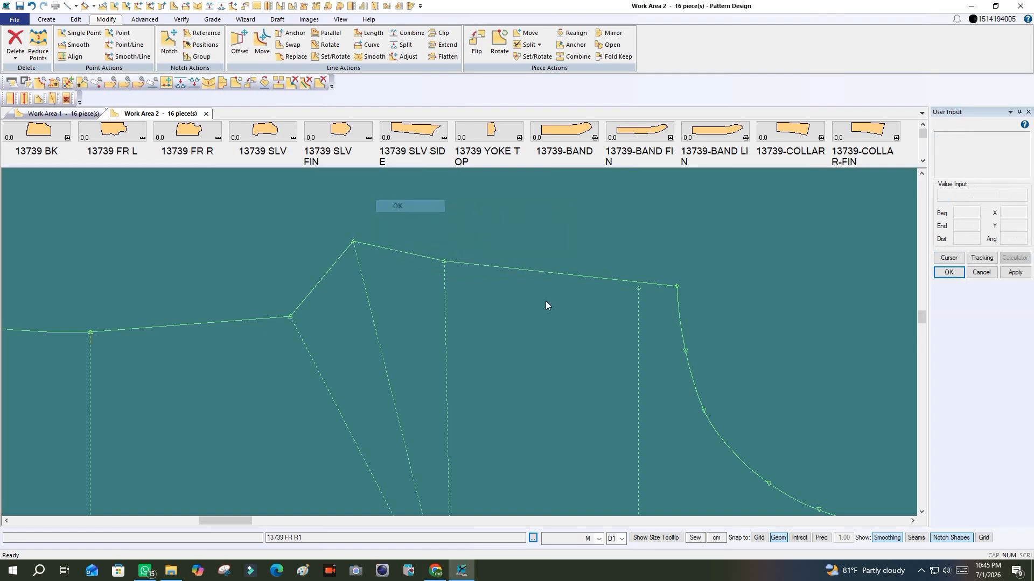
pyautogui.scroll(-3, 514, 243)
pyautogui.scroll(2, 445, 253)
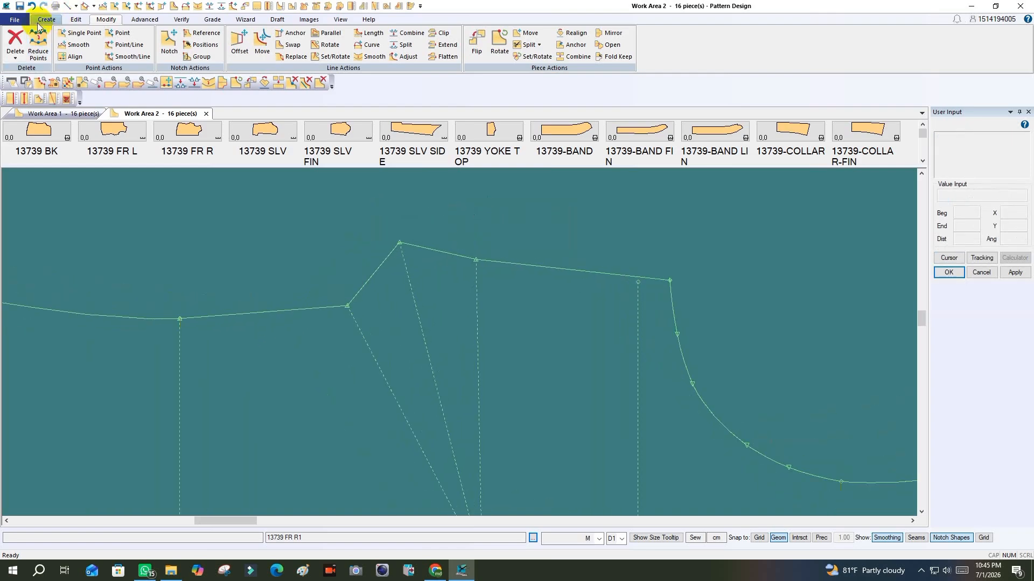
# Delete the hem-side dart leg
pyautogui.click(54, 20)
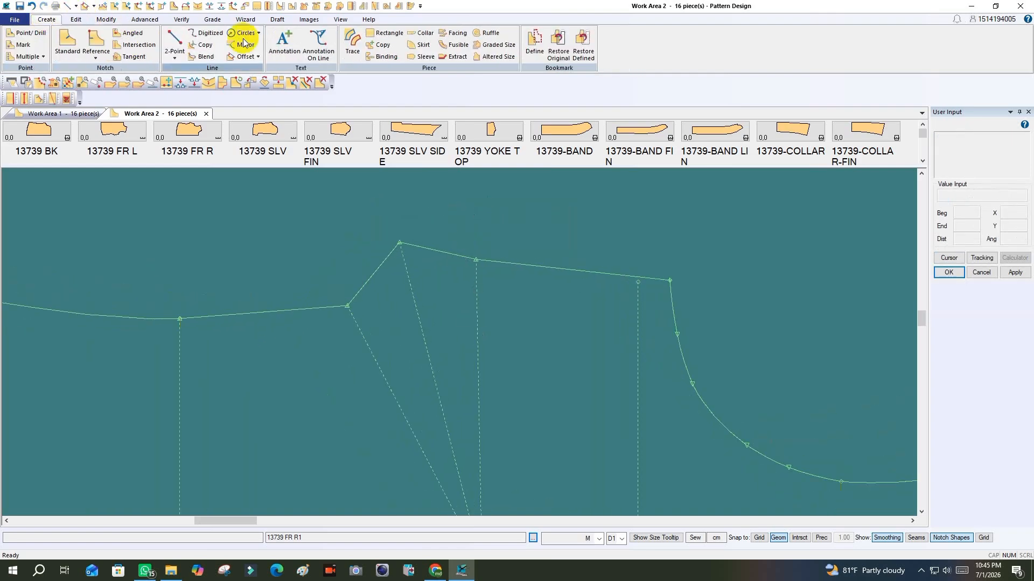
pyautogui.click(105, 19)
pyautogui.click(15, 48)
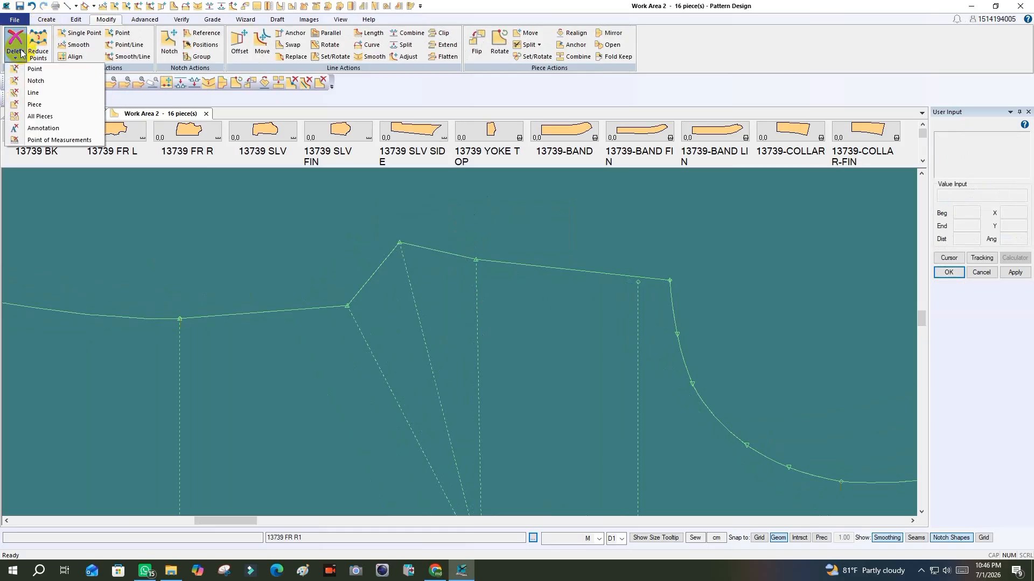
pyautogui.click(33, 92)
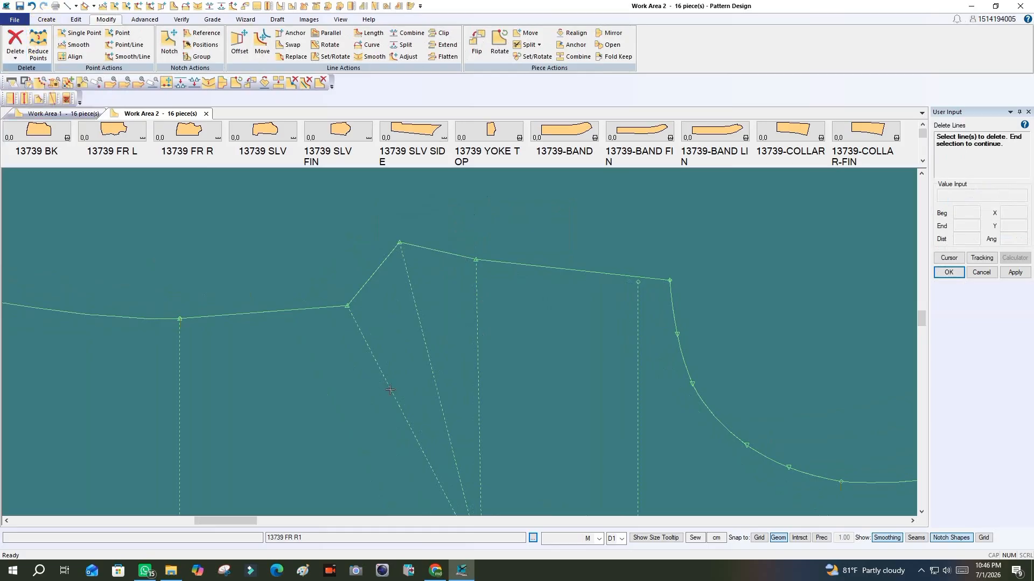
pyautogui.rightClick(387, 345)
pyautogui.click(386, 344)
# Mirror the armhole-side dart leg across the dart's centre line to form a new hem-side leg
pyautogui.click(60, 20)
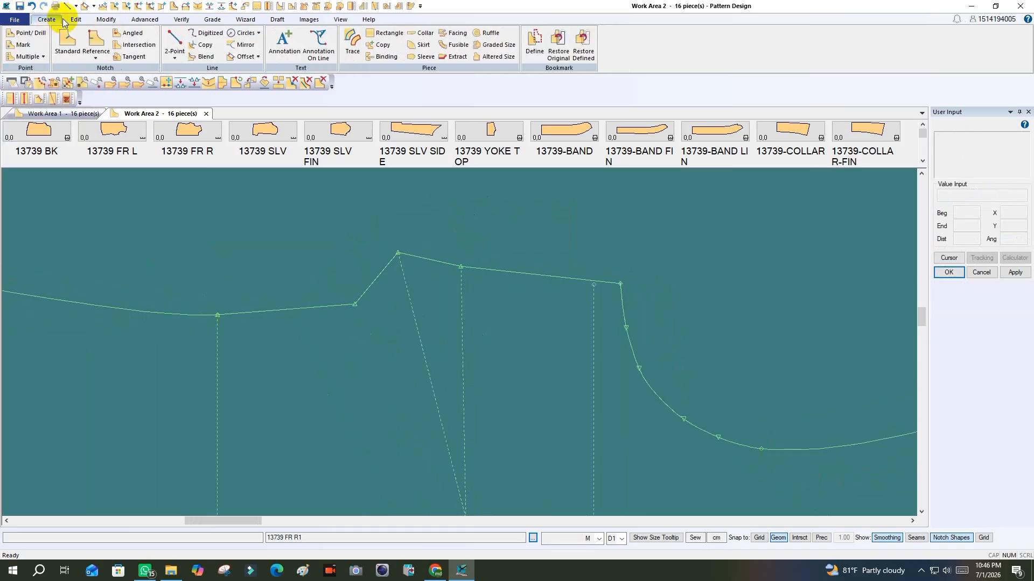
pyautogui.click(242, 45)
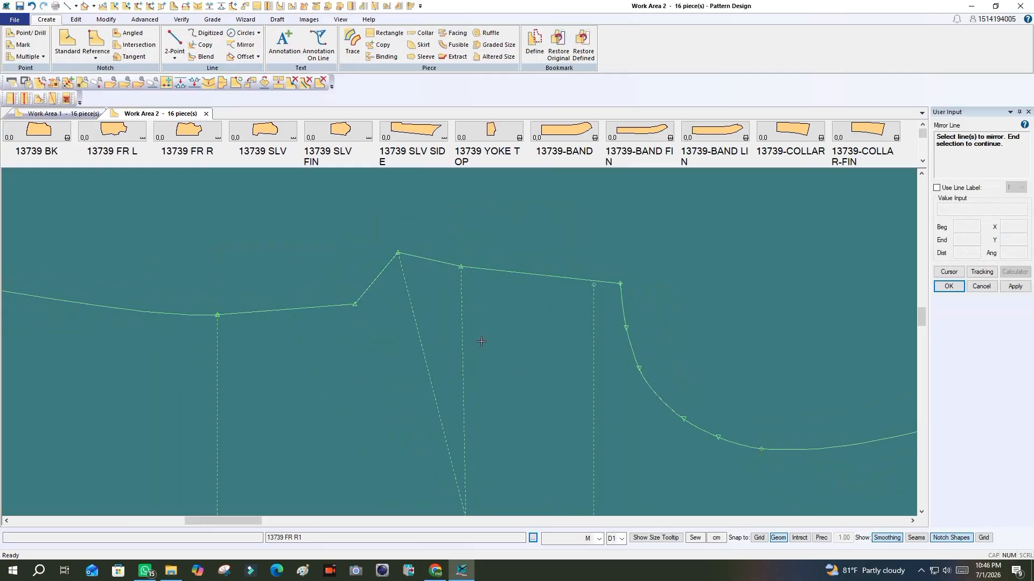
pyautogui.click(458, 317)
pyautogui.rightClick(459, 317)
pyautogui.click(446, 317)
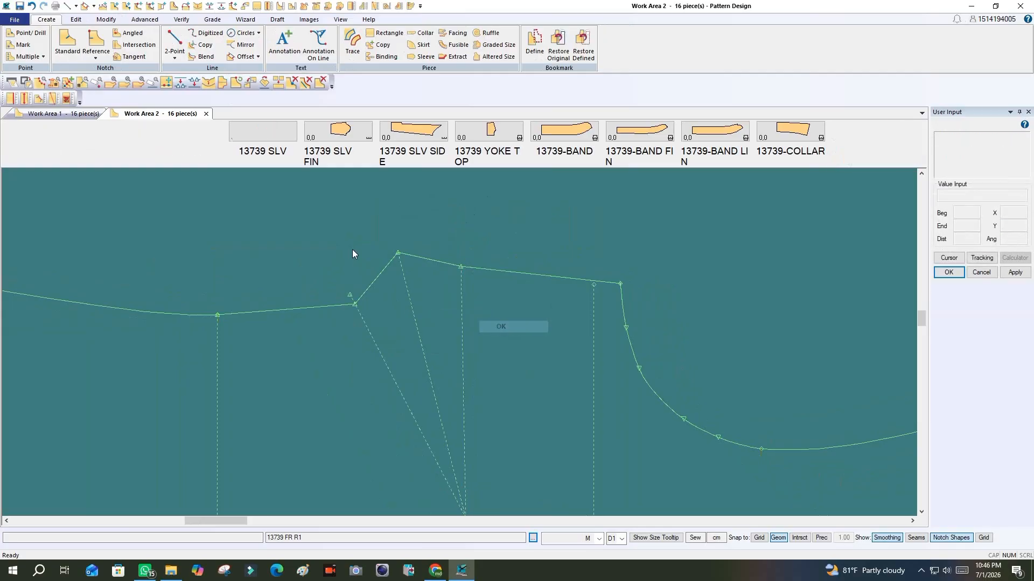
# Move the side seam's hem-side dart point onto the outer end of the mirrored leg with Move Smooth
pyautogui.click(106, 19)
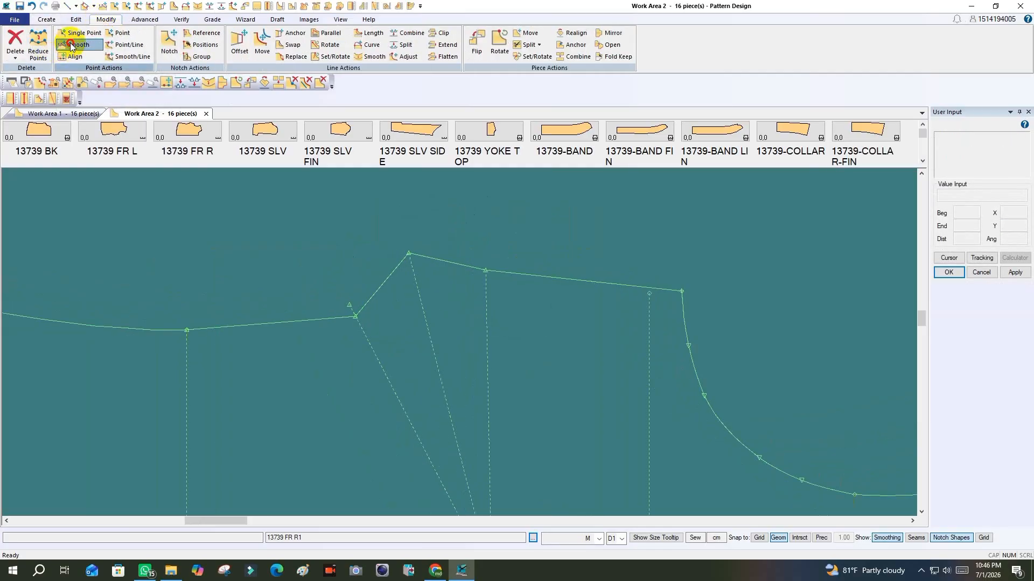
pyautogui.click(75, 45)
pyautogui.click(365, 322)
pyautogui.rightClick(364, 266)
pyautogui.click(364, 266)
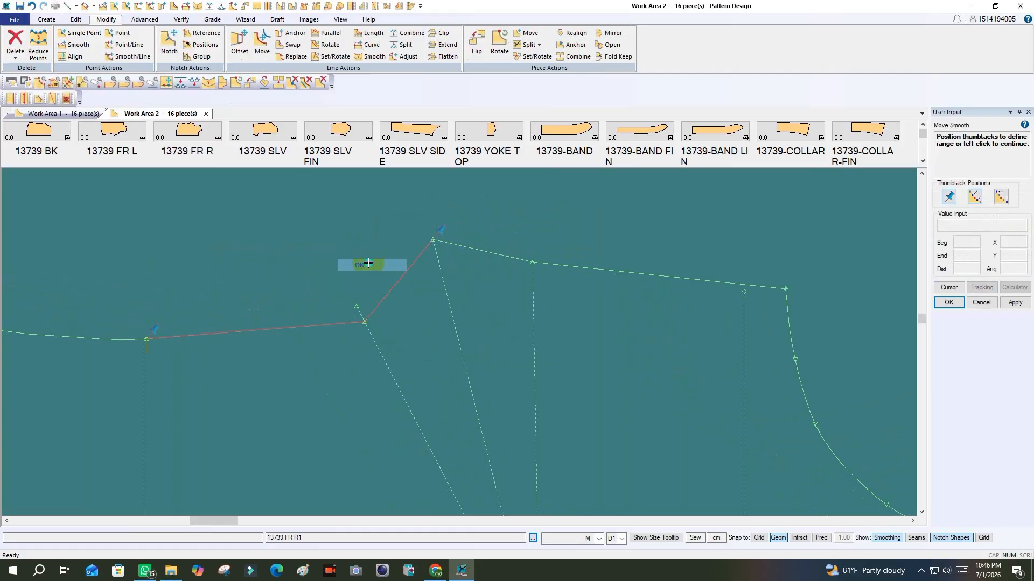
pyautogui.click(365, 269)
pyautogui.click(355, 306)
pyautogui.rightClick(350, 236)
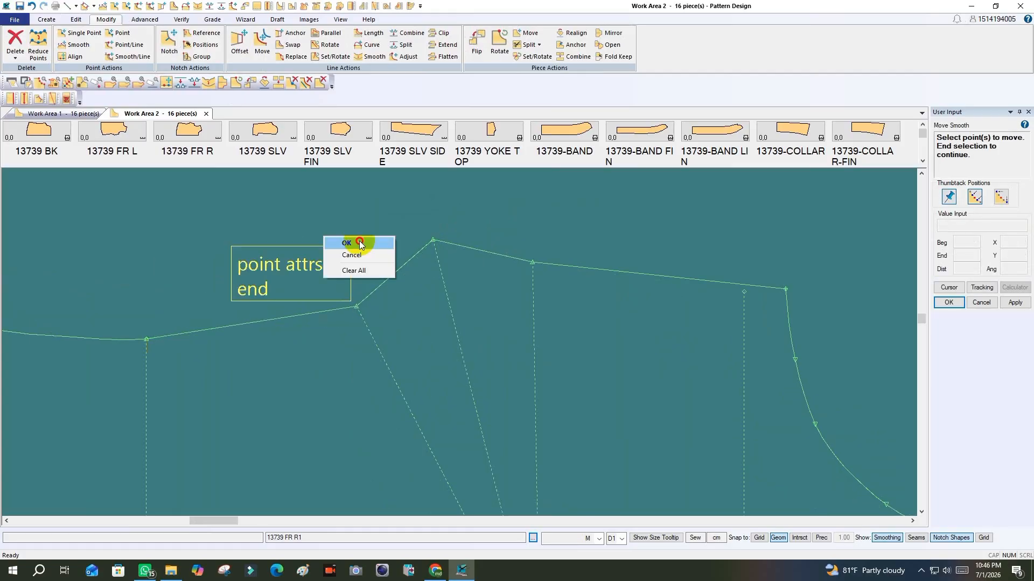
pyautogui.click(355, 240)
# Mirror the side seam segment on the hem side of the dart across the hem-side dart leg
pyautogui.click(46, 19)
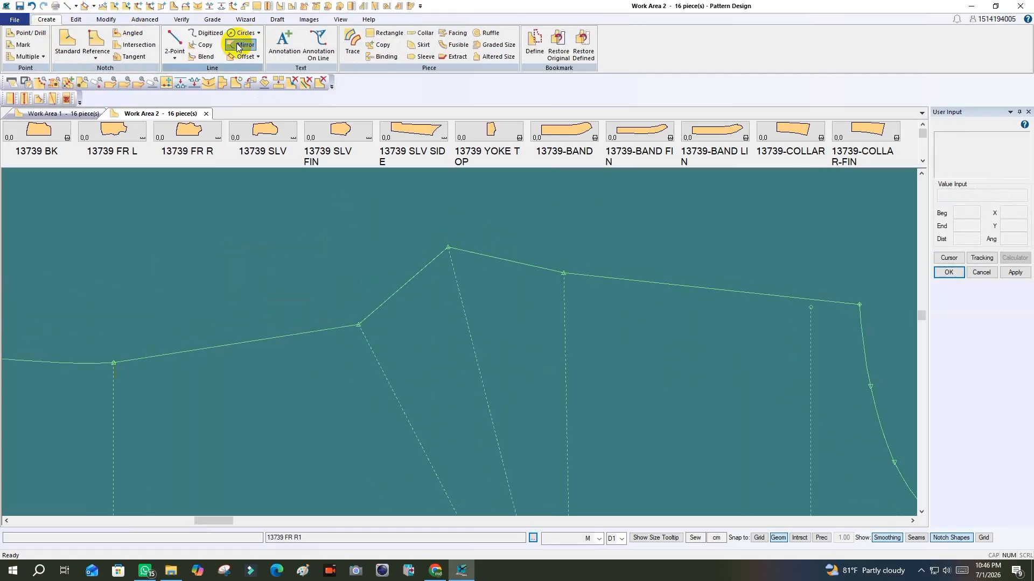
pyautogui.click(241, 44)
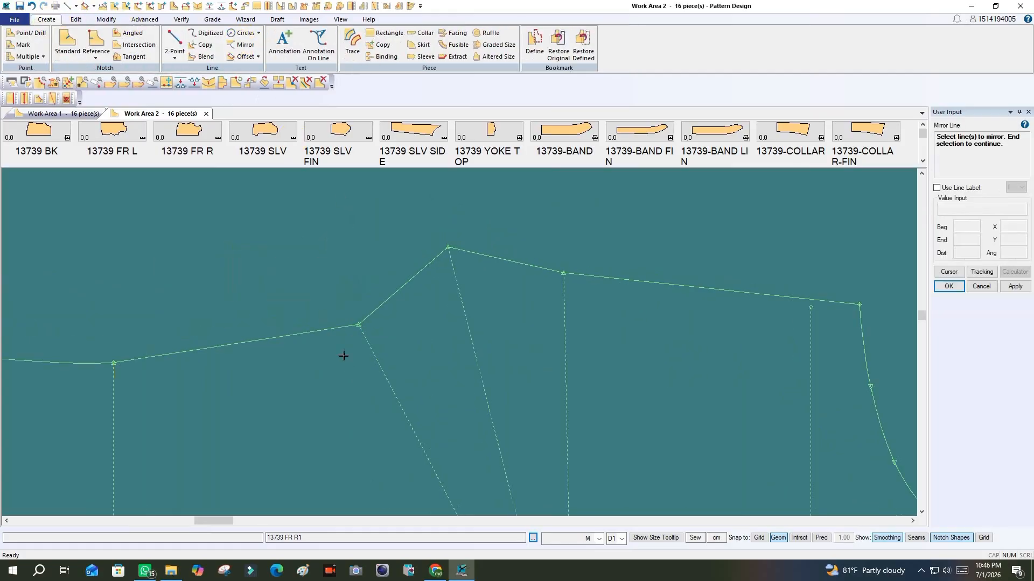
pyautogui.click(372, 357)
pyautogui.rightClick(470, 326)
pyautogui.click(470, 326)
pyautogui.scroll(-1, 316, 369)
pyautogui.scroll(2, 451, 240)
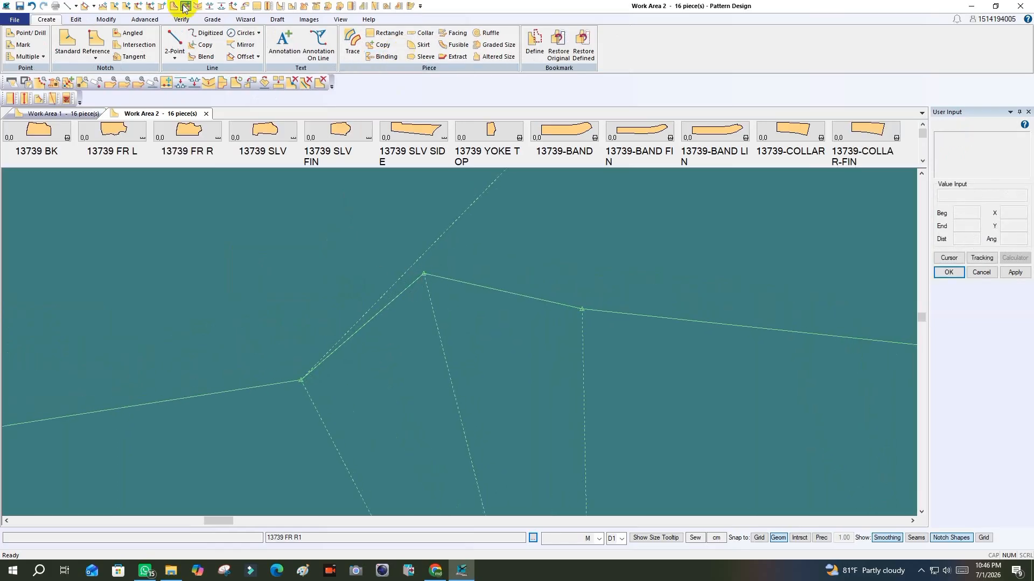
# Lengthen the dart's centre line outward past the mirrored side seam line with Adjust Length
pyautogui.click(107, 20)
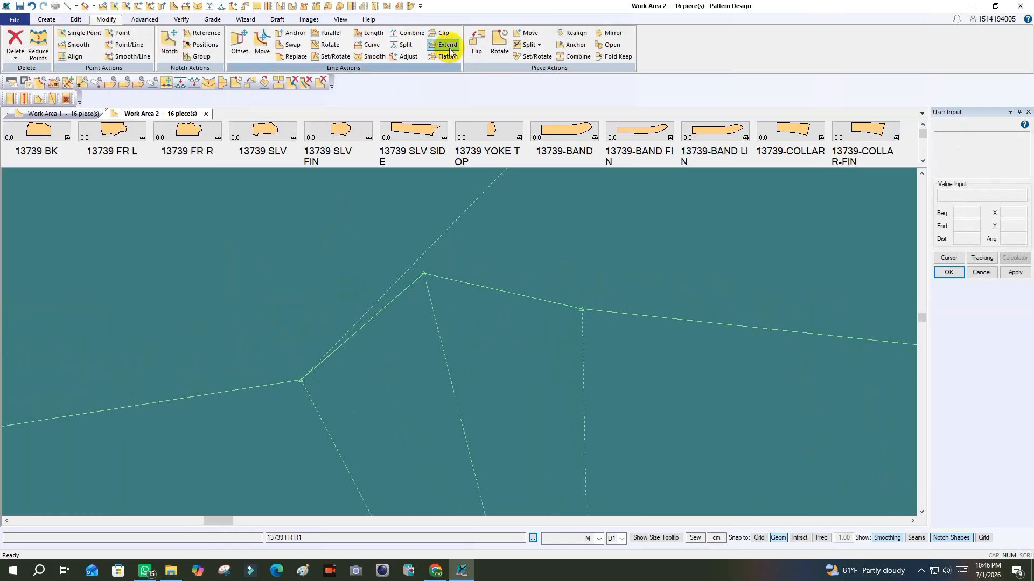
pyautogui.click(405, 58)
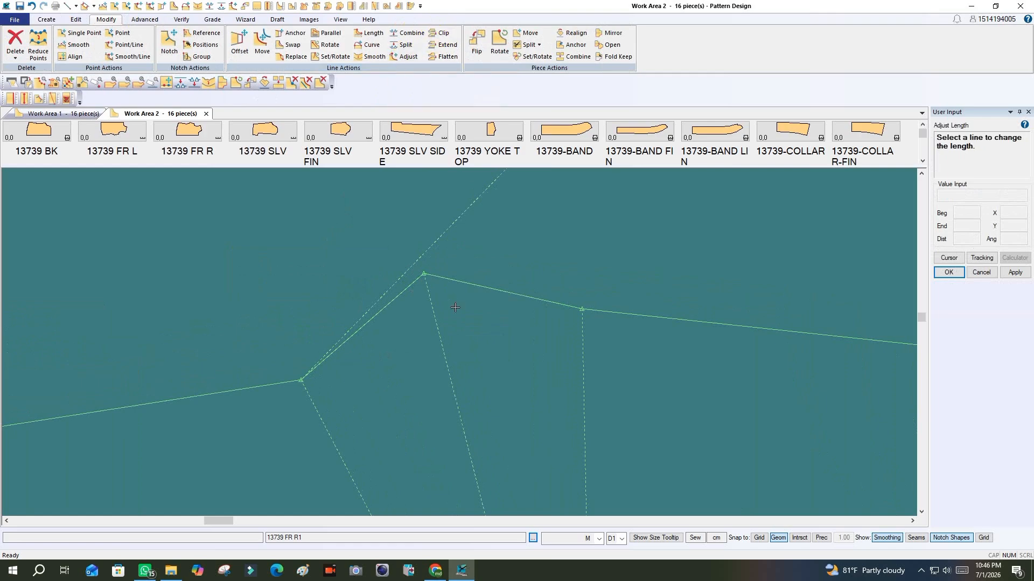
pyautogui.click(391, 217)
# Clip the dart's centre line and the mirrored side seam line at their intersection outside the dart cap
pyautogui.click(438, 34)
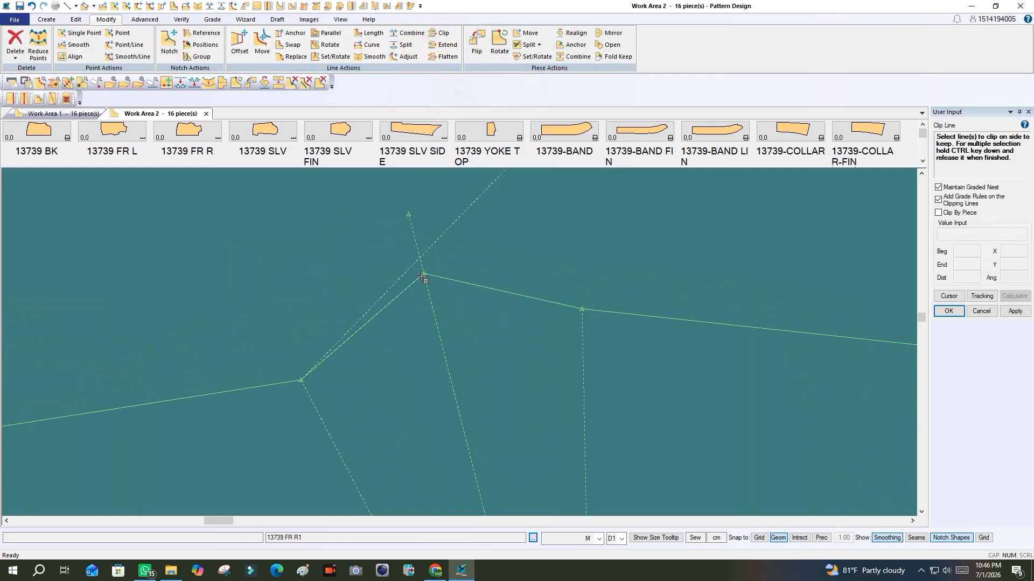
pyautogui.click(422, 266)
pyautogui.click(411, 271)
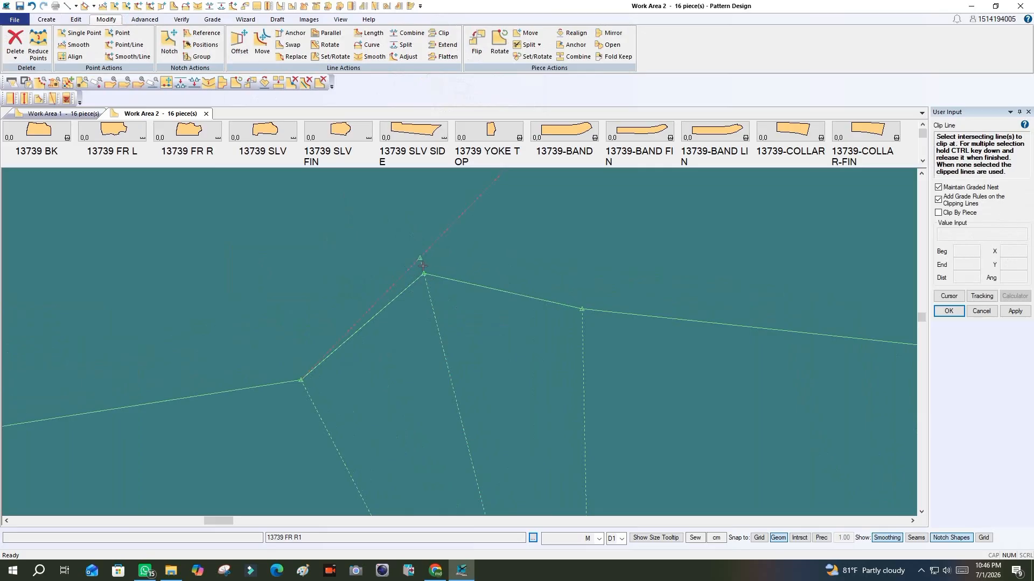
pyautogui.click(422, 269)
pyautogui.rightClick(488, 250)
pyautogui.click(599, 311)
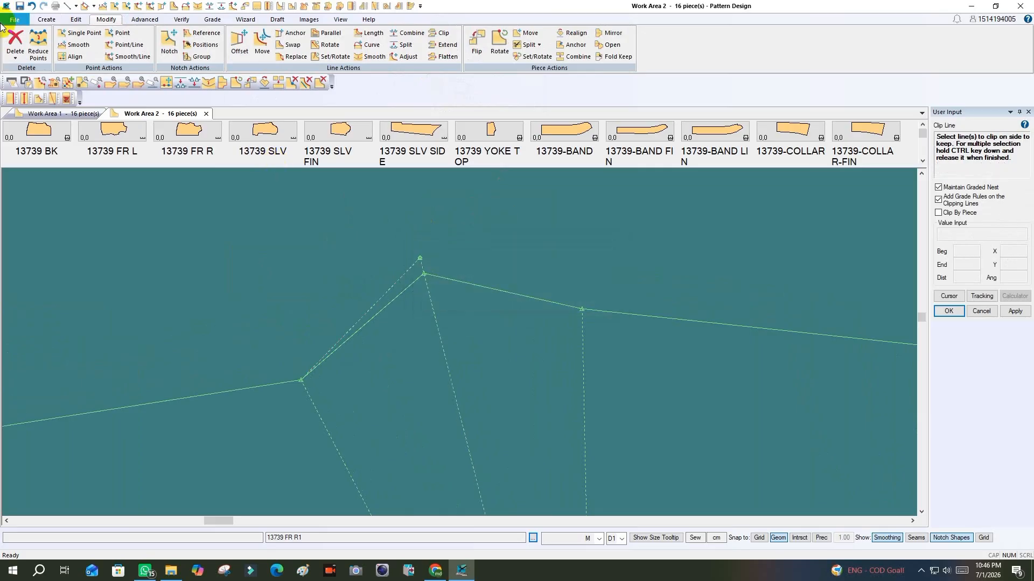
# Delete the mirrored side seam construction line beside the dart cap
pyautogui.click(15, 54)
pyautogui.click(26, 91)
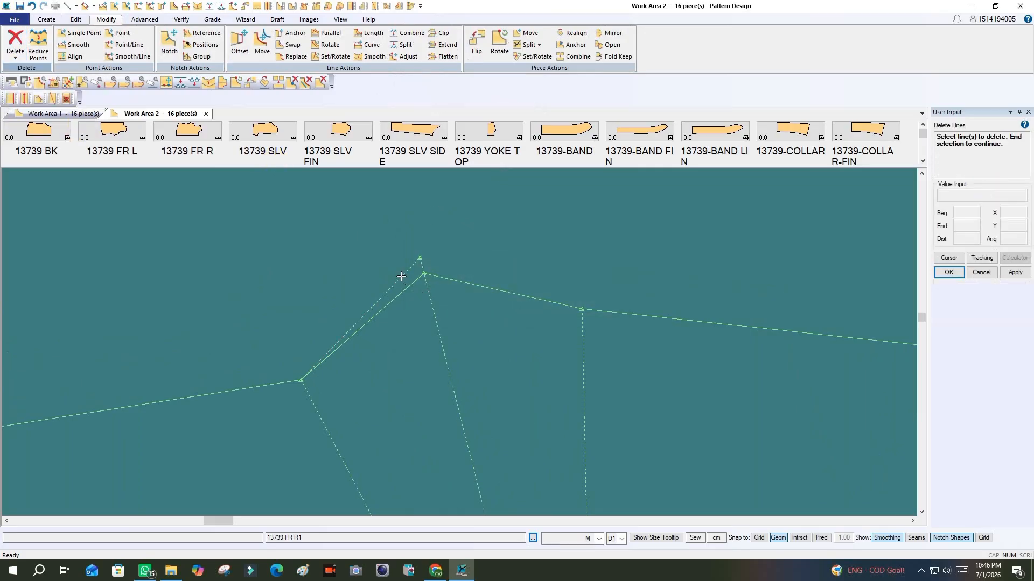
pyautogui.rightClick(483, 269)
pyautogui.click(483, 269)
# Move the dart cap's peak point onto the outer end of the clipped centre line with Move Smooth
pyautogui.click(80, 45)
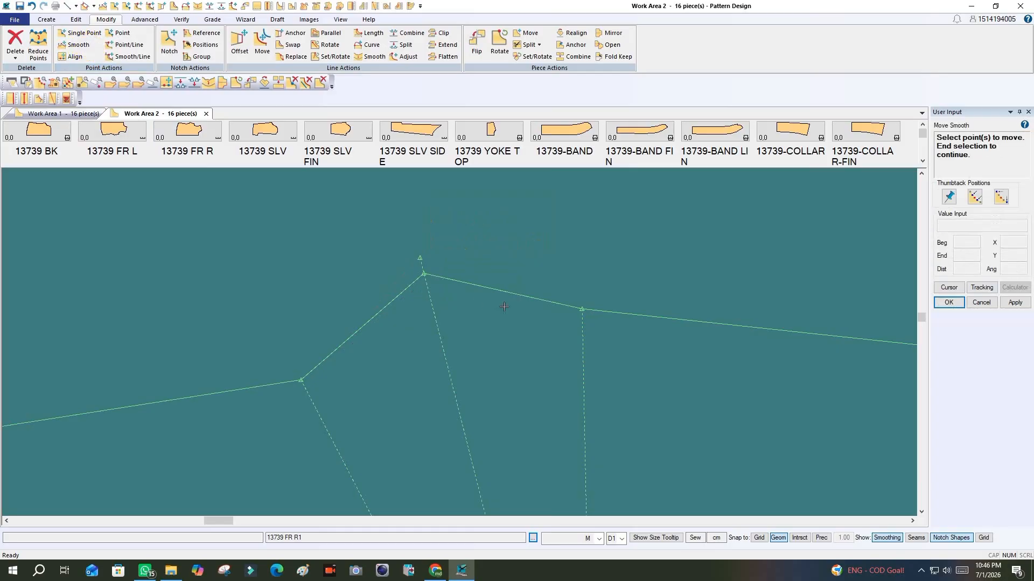
pyautogui.click(424, 274)
pyautogui.rightClick(451, 240)
pyautogui.click(451, 240)
pyautogui.click(450, 241)
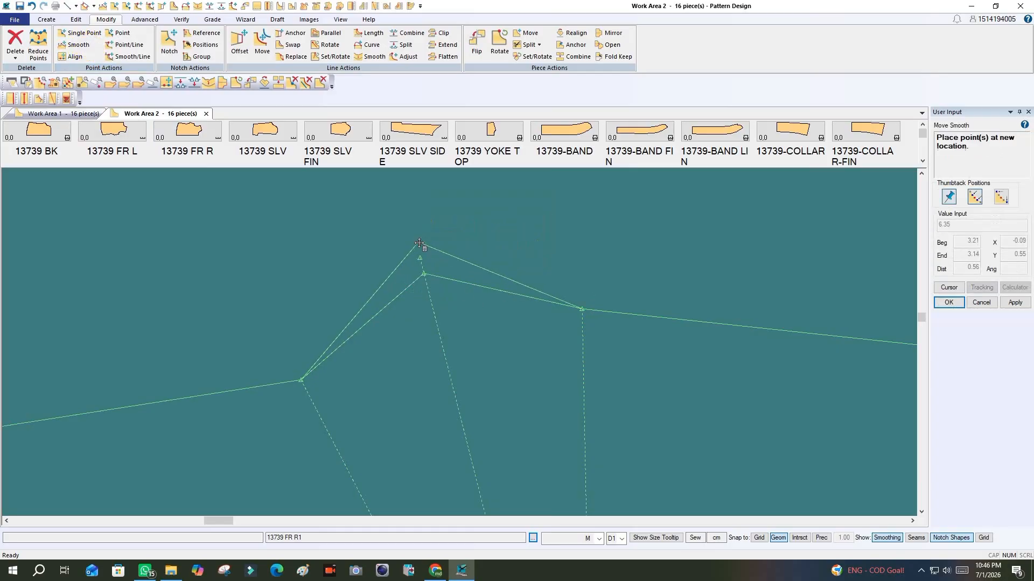
pyautogui.click(412, 258)
pyautogui.rightClick(326, 245)
pyautogui.click(331, 250)
pyautogui.scroll(-6, 499, 250)
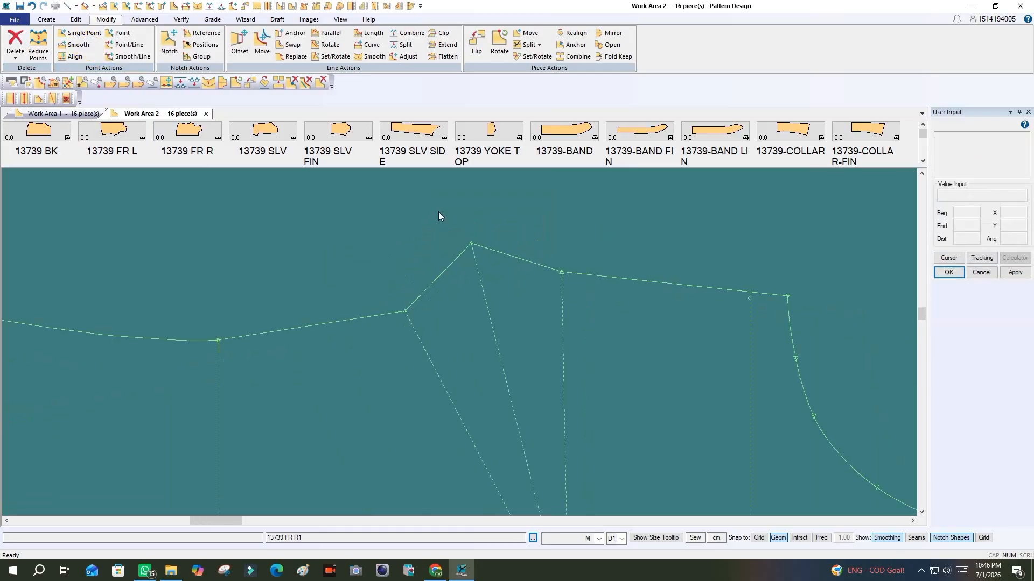
# Mirror the hem-side side seam segment across the hem-side dart leg to check the dart cap's alignment
pyautogui.click(47, 19)
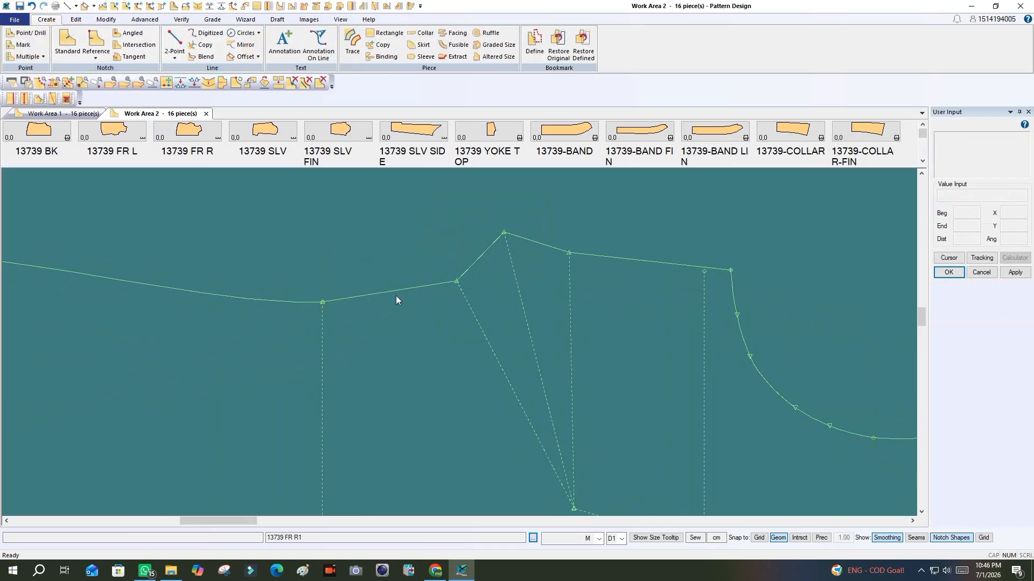
pyautogui.scroll(1, 396, 296)
pyautogui.click(240, 43)
pyautogui.click(420, 304)
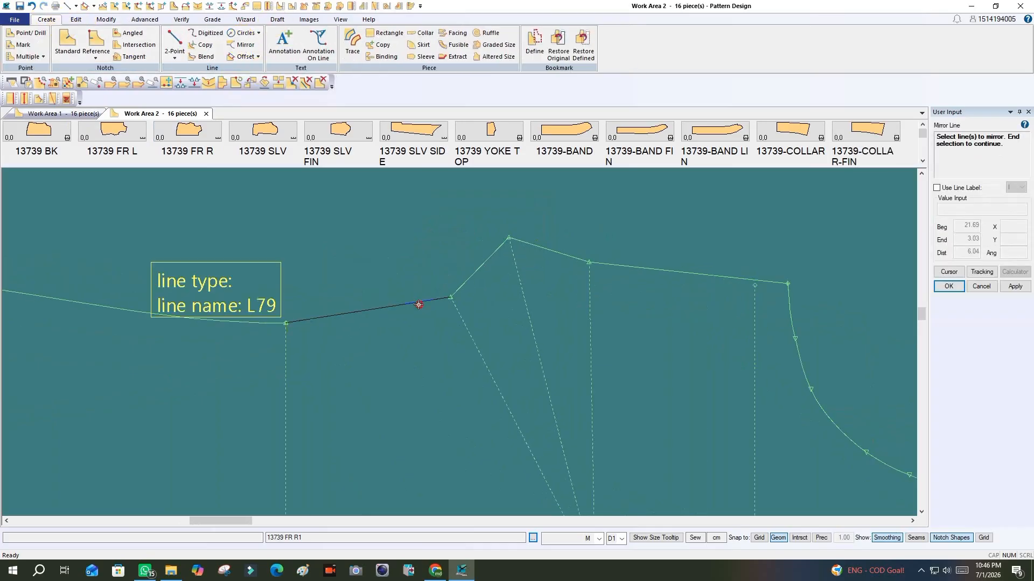
pyautogui.rightClick(461, 323)
pyautogui.click(456, 329)
pyautogui.click(464, 325)
pyautogui.scroll(2, 512, 224)
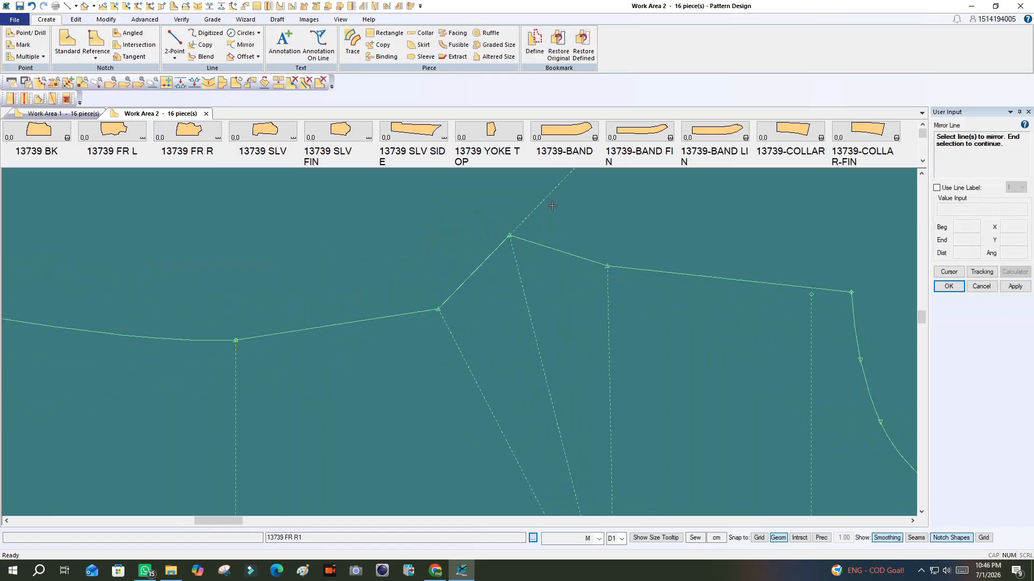
pyautogui.rightClick(491, 260)
pyautogui.click(517, 269)
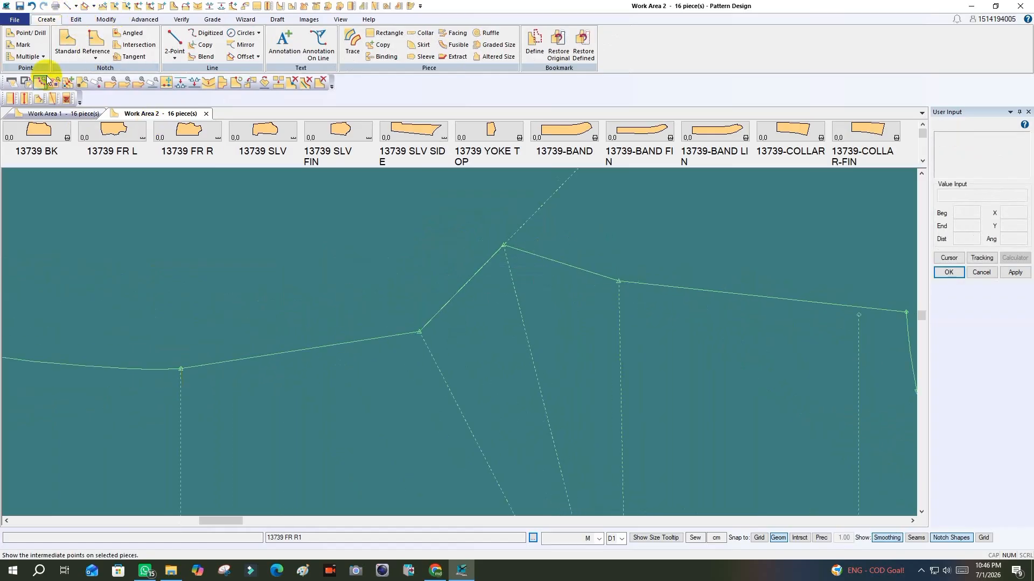
# Undo the mirrored side seam check line
pyautogui.click(32, 7)
pyautogui.scroll(-2, 599, 218)
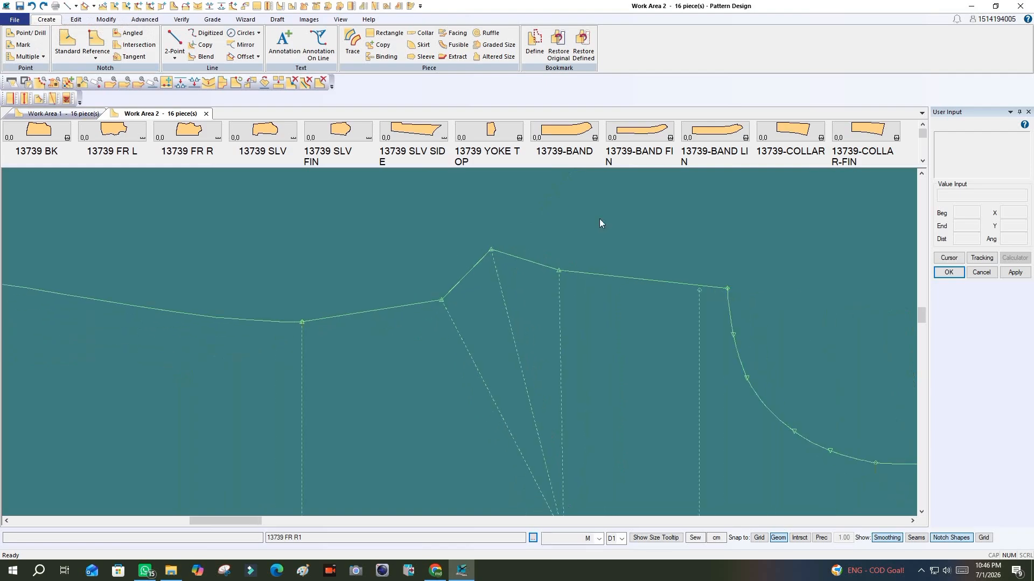
pyautogui.scroll(-4, 453, 298)
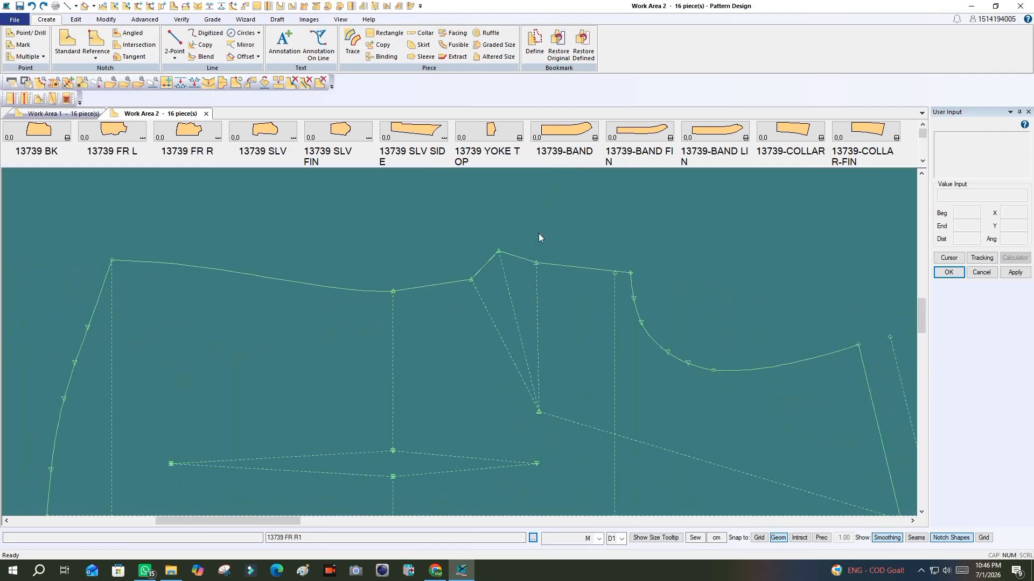
# Fold the armhole side of the front along the side dart's centre line and check the dart cap against the hem-side seam
pyautogui.scroll(1, 437, 282)
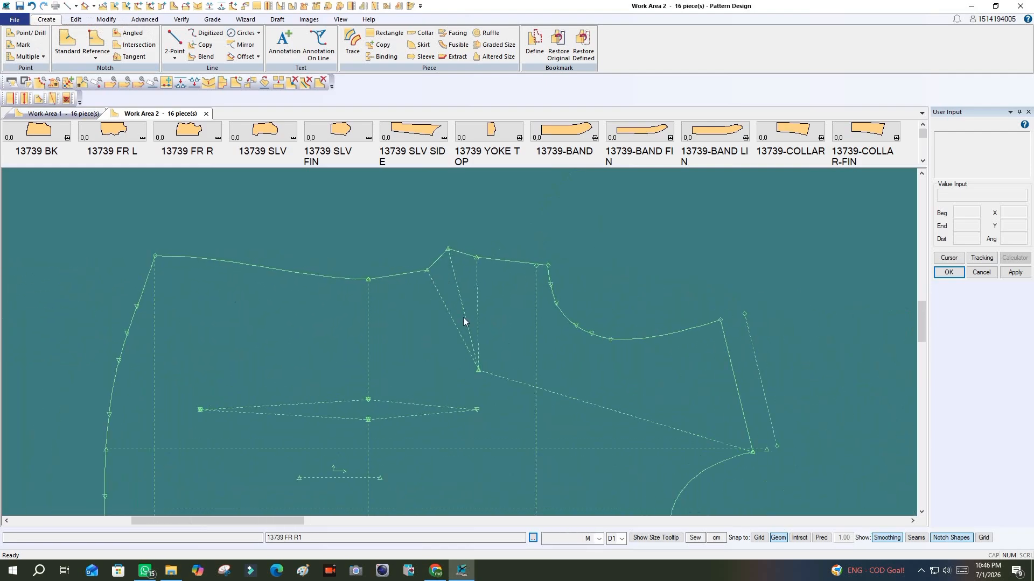
pyautogui.click(154, 22)
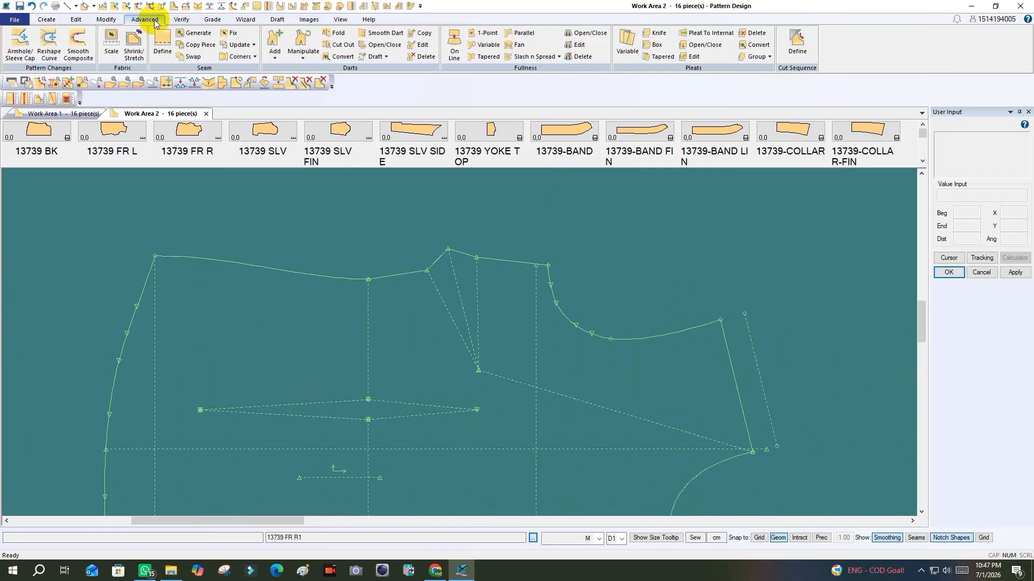
pyautogui.click(180, 20)
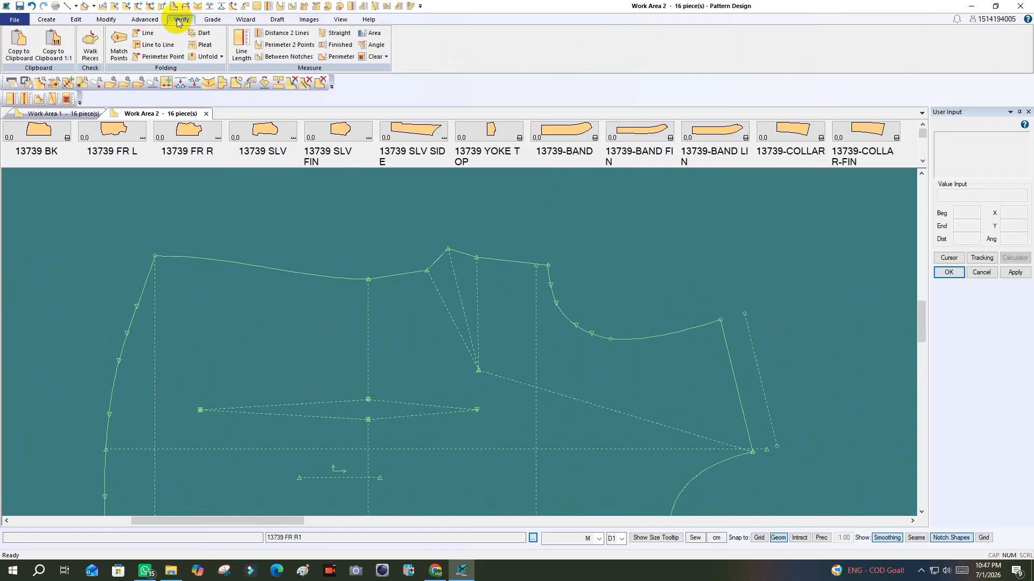
pyautogui.click(146, 34)
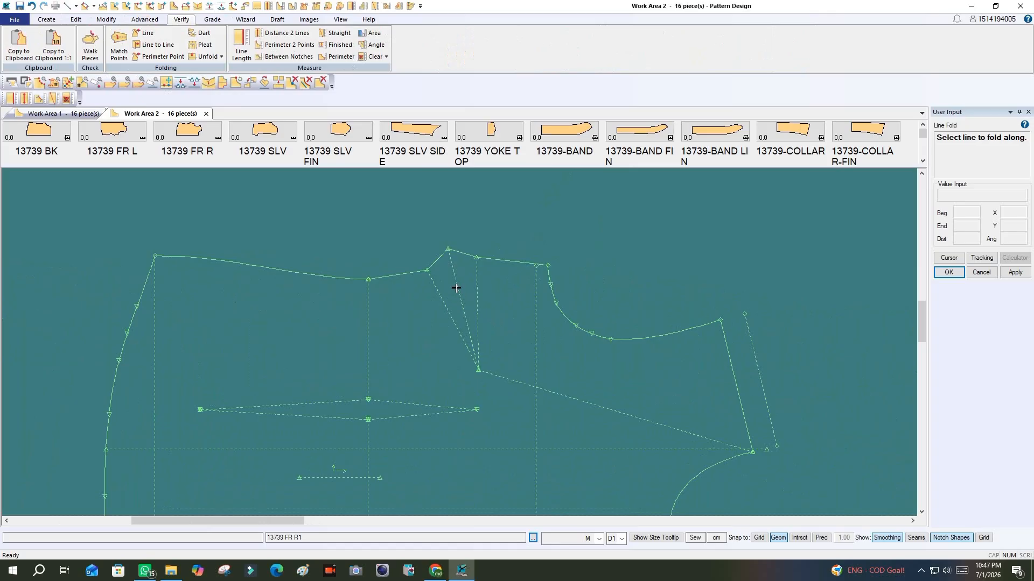
pyautogui.click(556, 293)
pyautogui.rightClick(558, 291)
pyautogui.click(566, 275)
pyautogui.scroll(3, 404, 265)
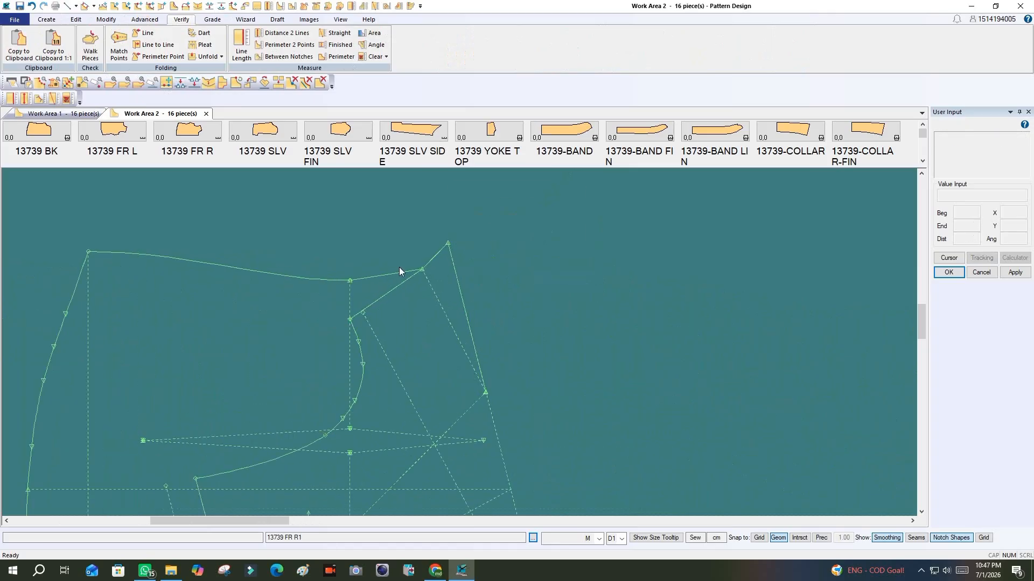
pyautogui.scroll(2, 434, 257)
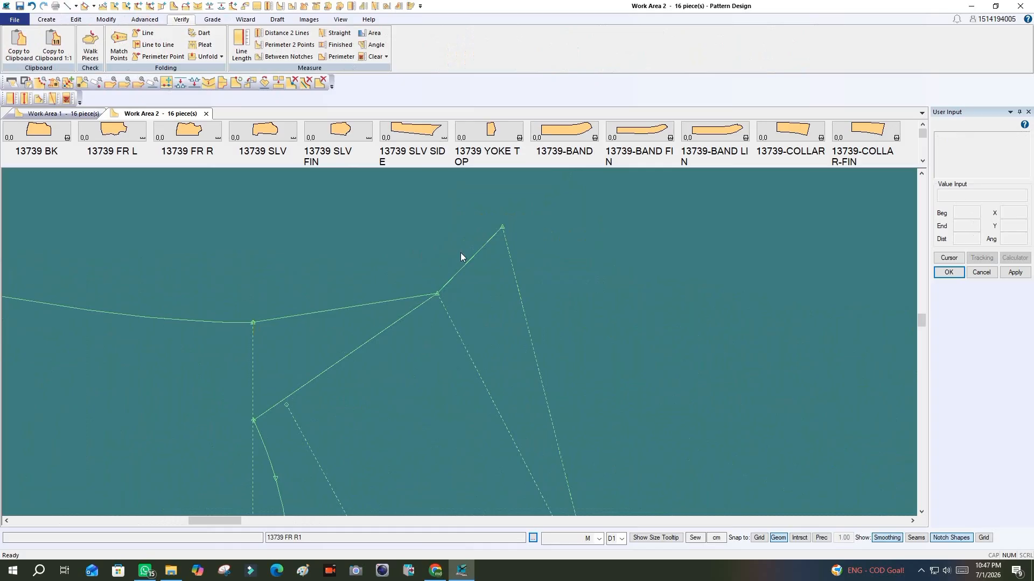
pyautogui.scroll(-3, 465, 257)
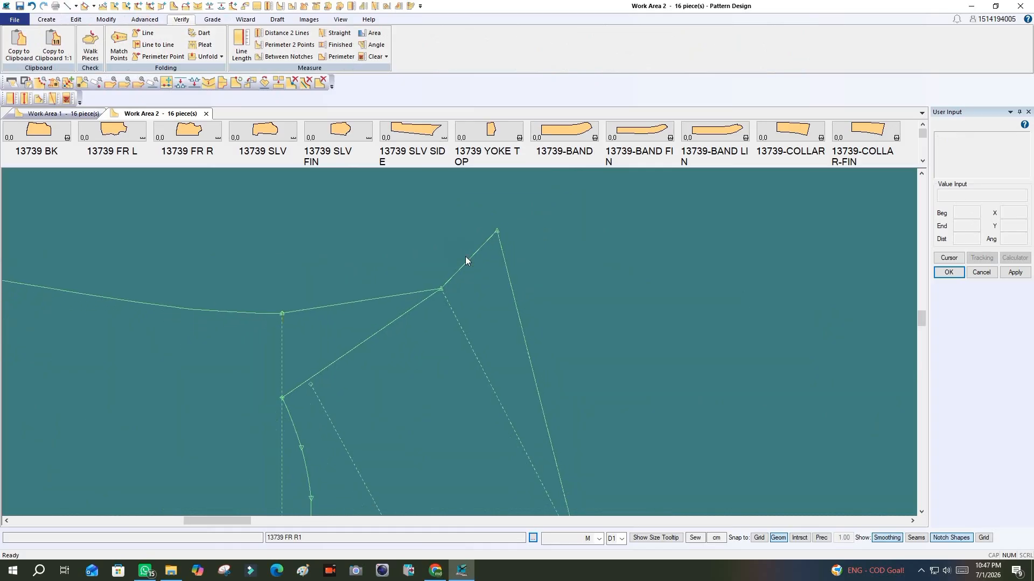
# Unfold the armhole side of the front piece
pyautogui.click(214, 69)
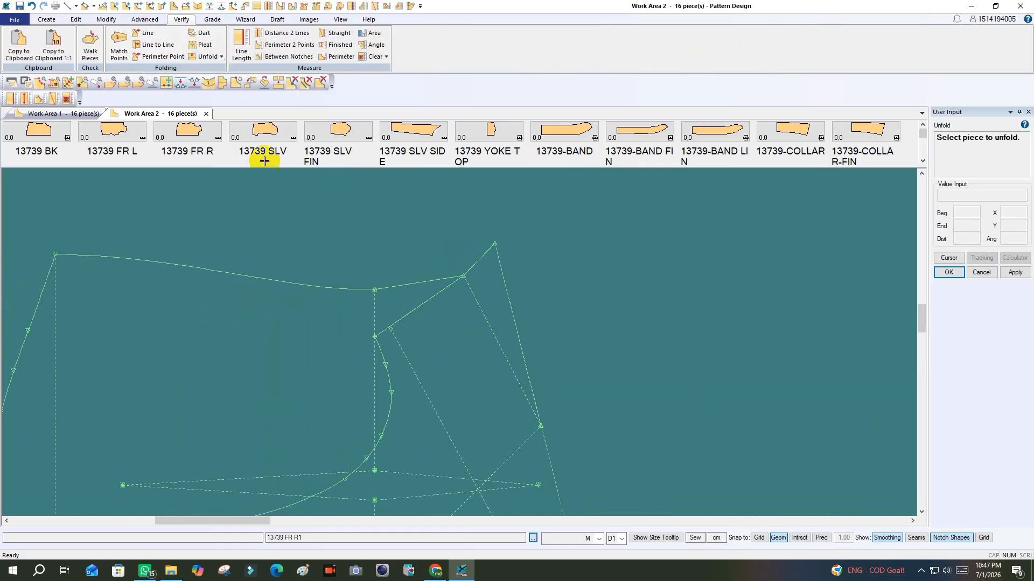
pyautogui.click(418, 408)
pyautogui.rightClick(418, 409)
pyautogui.click(418, 410)
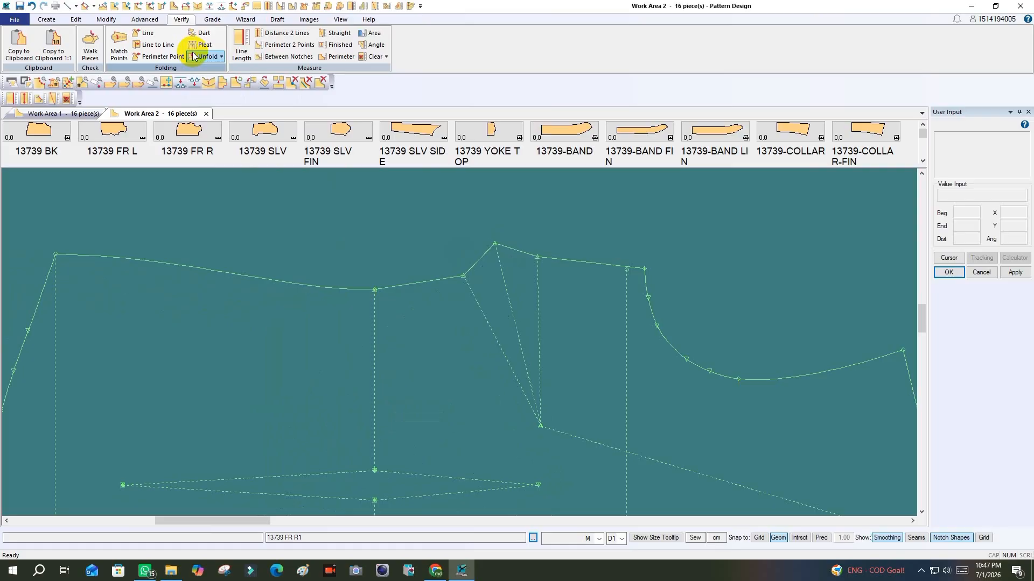
# Fold the hem side of the front along the side dart's centre line and check the dart cap against the armhole-side seam
pyautogui.click(144, 33)
pyautogui.click(504, 283)
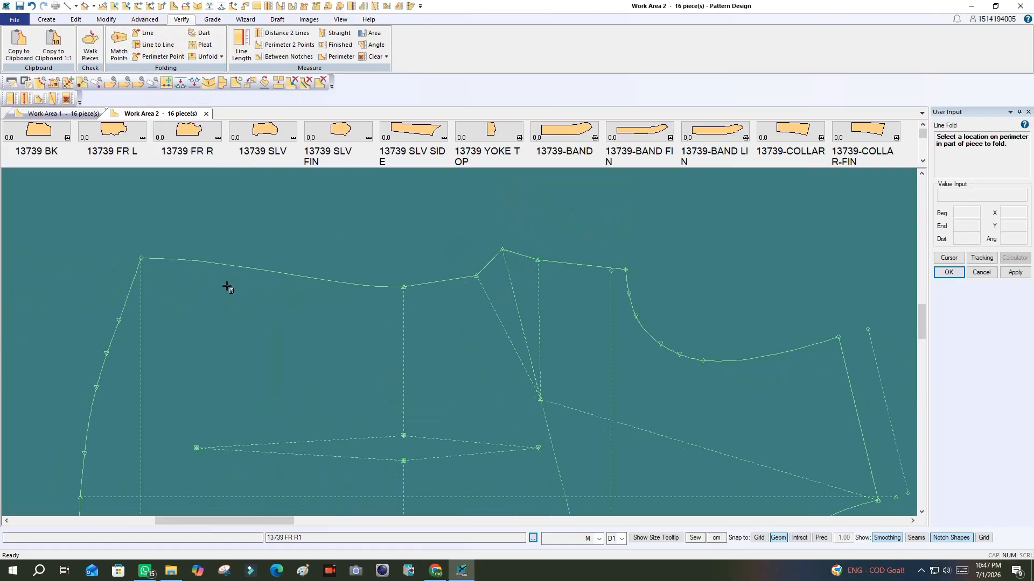
pyautogui.click(128, 300)
pyautogui.scroll(4, 483, 303)
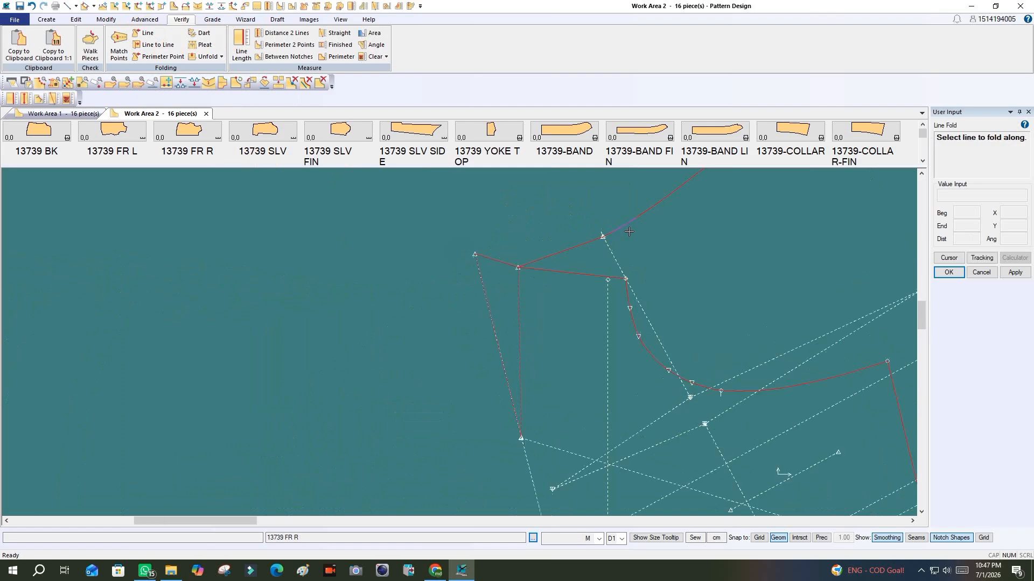
pyautogui.click(527, 237)
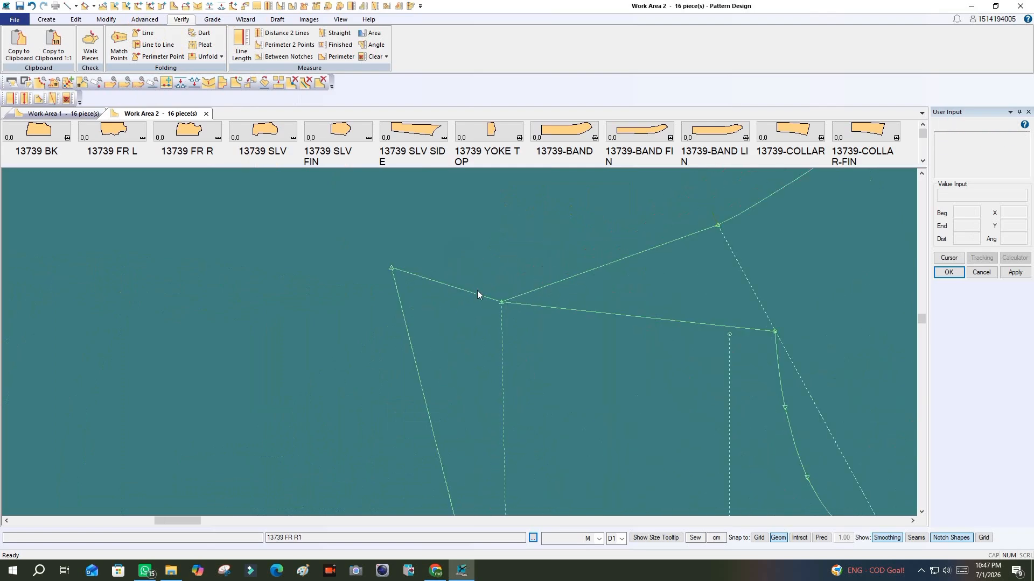
# Unfold the hem side and look over the side dart and its cap on the flat front piece
pyautogui.click(210, 57)
pyautogui.click(213, 71)
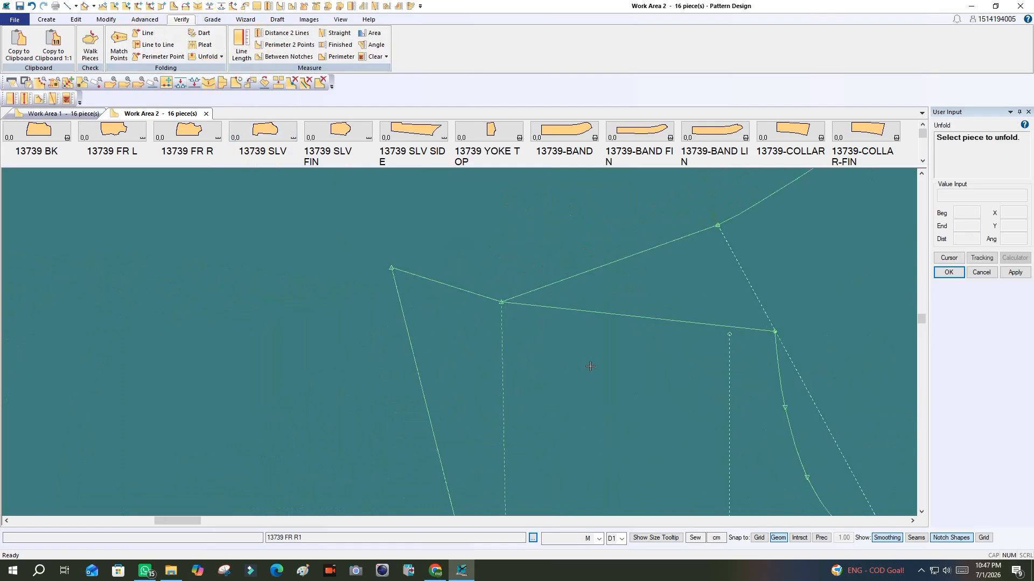
pyautogui.click(589, 364)
pyautogui.rightClick(589, 363)
pyautogui.click(590, 367)
pyautogui.scroll(-5, 348, 232)
pyautogui.scroll(-2, 429, 258)
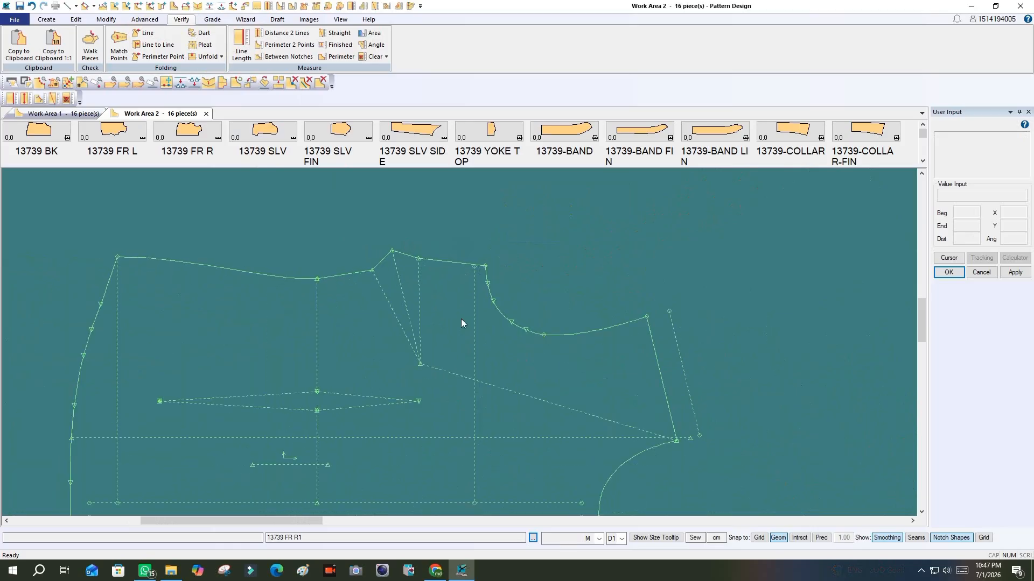
pyautogui.scroll(1, 453, 288)
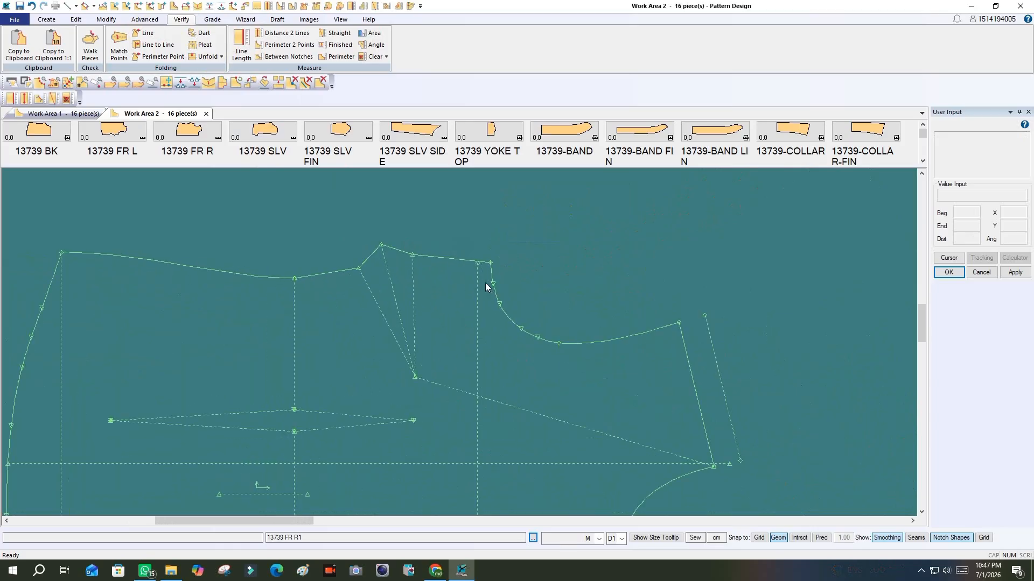
pyautogui.moveTo(441, 350); pyautogui.dragTo(429, 351, button='middle')
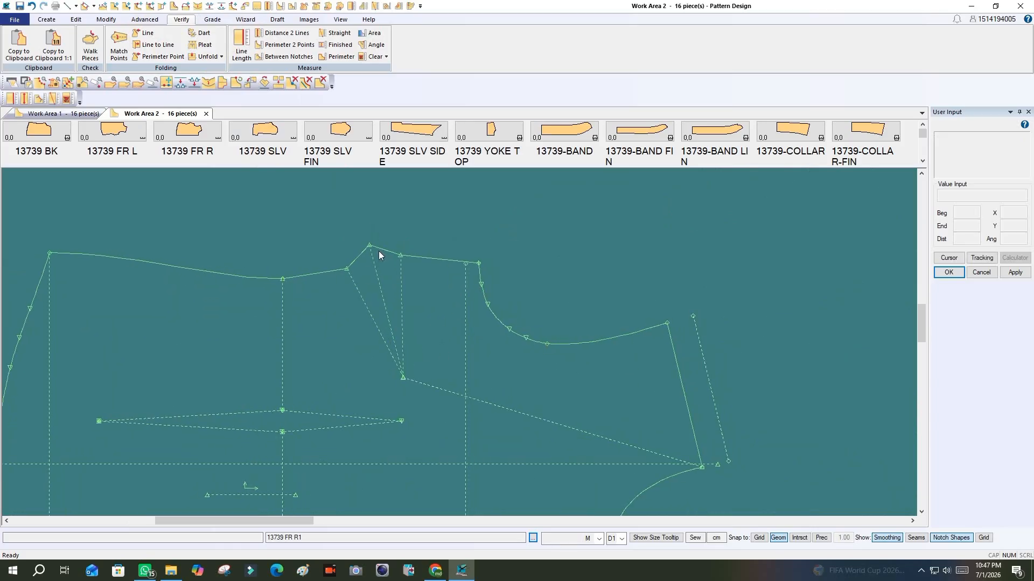
pyautogui.scroll(1, 375, 252)
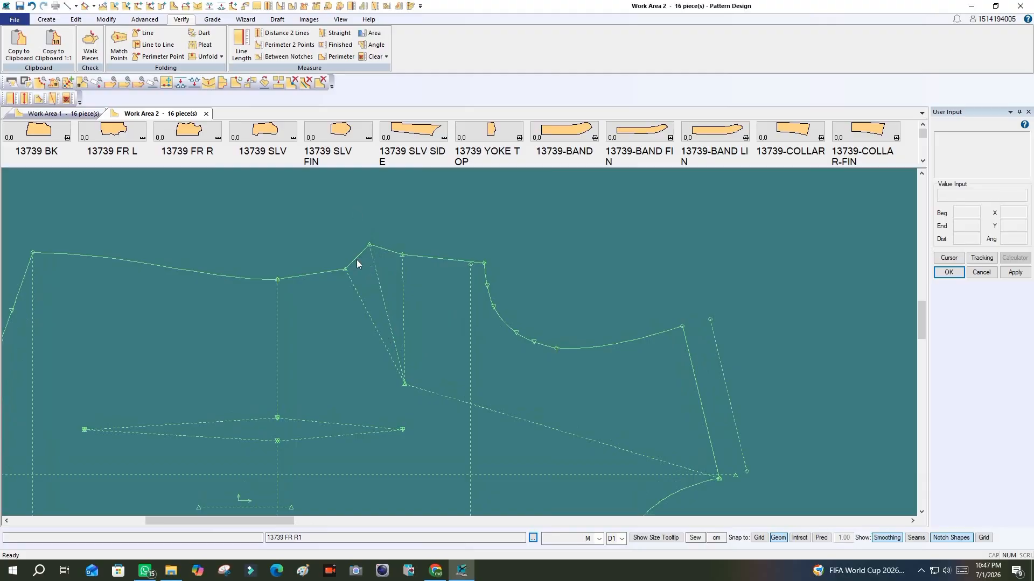
pyautogui.scroll(-1, 380, 311)
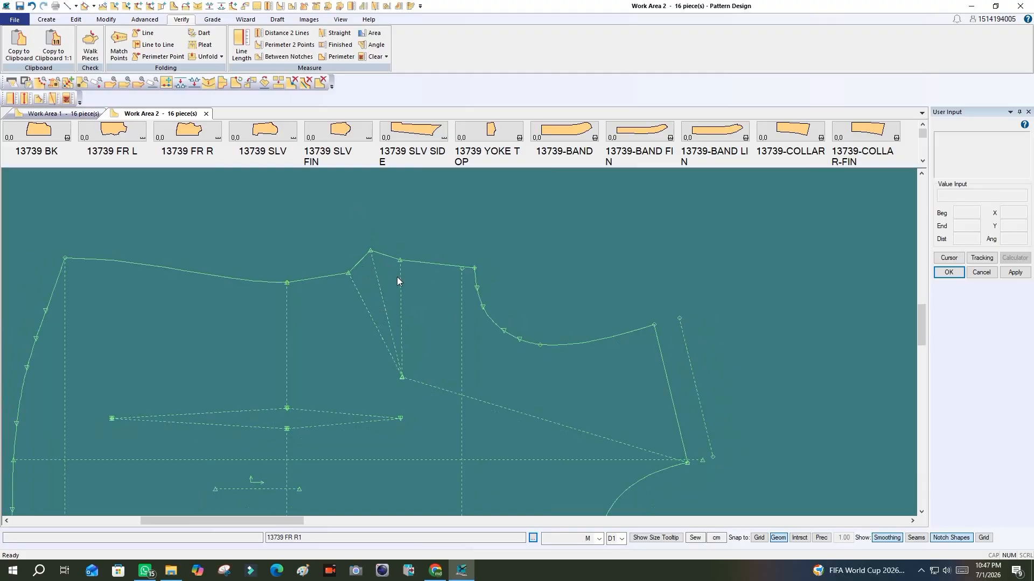
pyautogui.click(105, 19)
pyautogui.click(76, 45)
pyautogui.moveTo(294, 222); pyautogui.dragTo(560, 348)
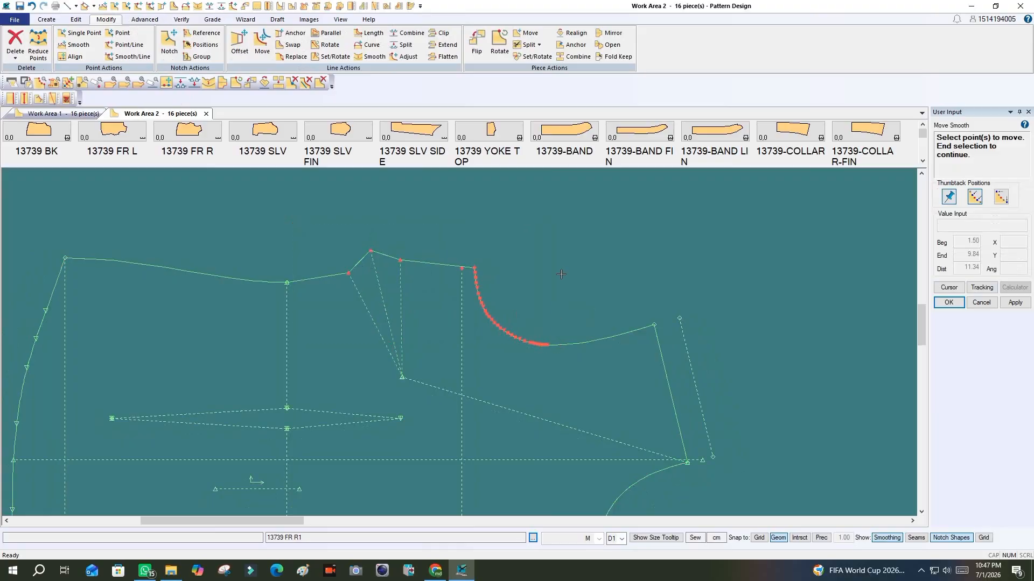
pyautogui.rightClick(561, 273)
pyautogui.click(595, 309)
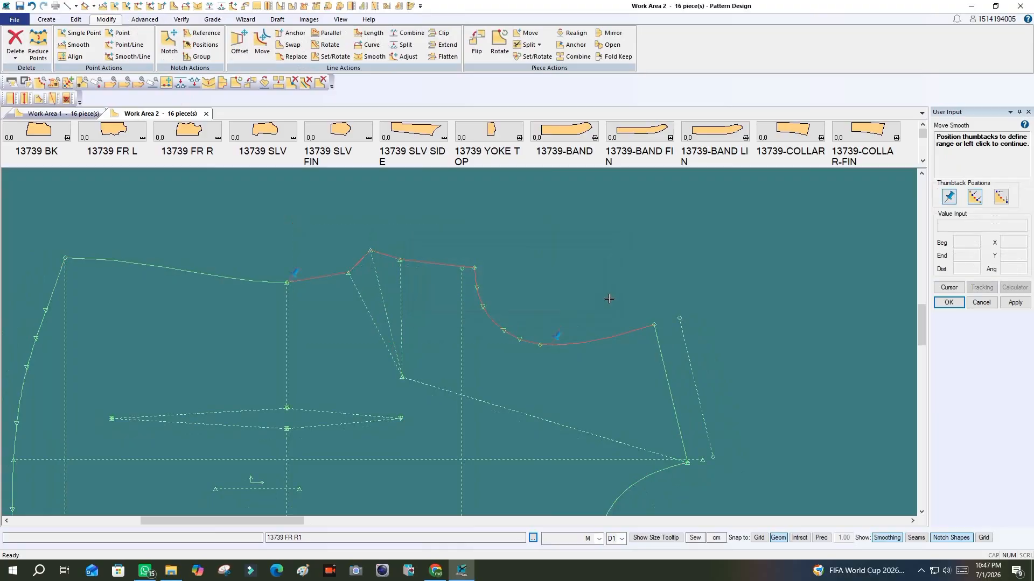
pyautogui.rightClick(597, 259)
pyautogui.click(597, 265)
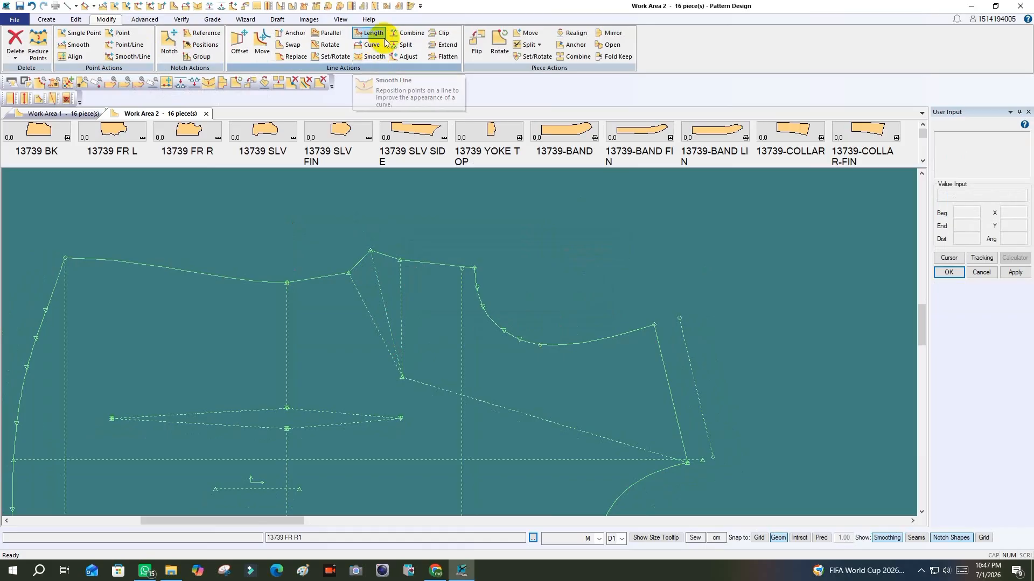
# Combine the shoulder line and the armhole curve into one perimeter line without adding a notch
pyautogui.click(407, 33)
pyautogui.click(649, 335)
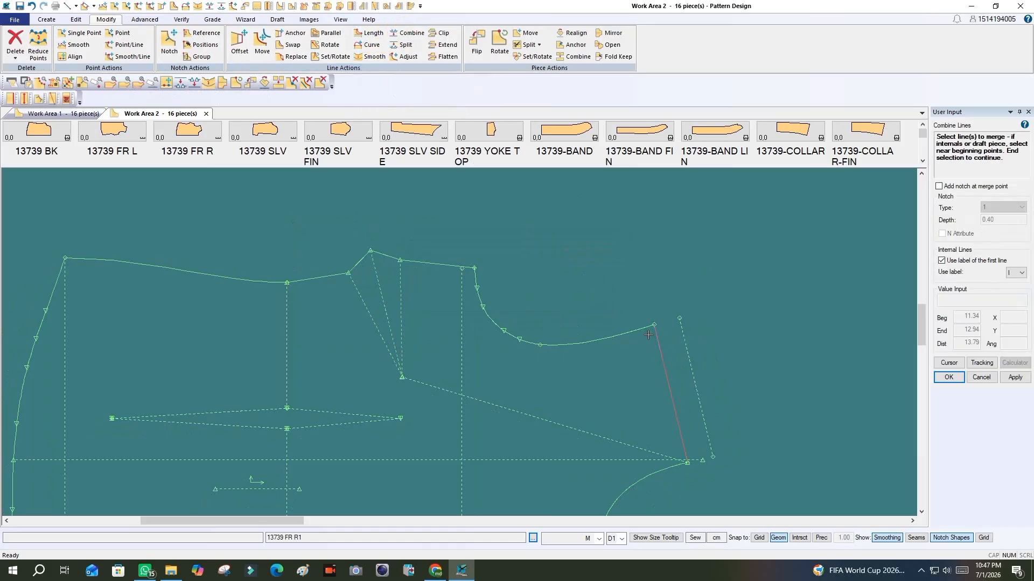
pyautogui.click(656, 322)
pyautogui.rightClick(587, 272)
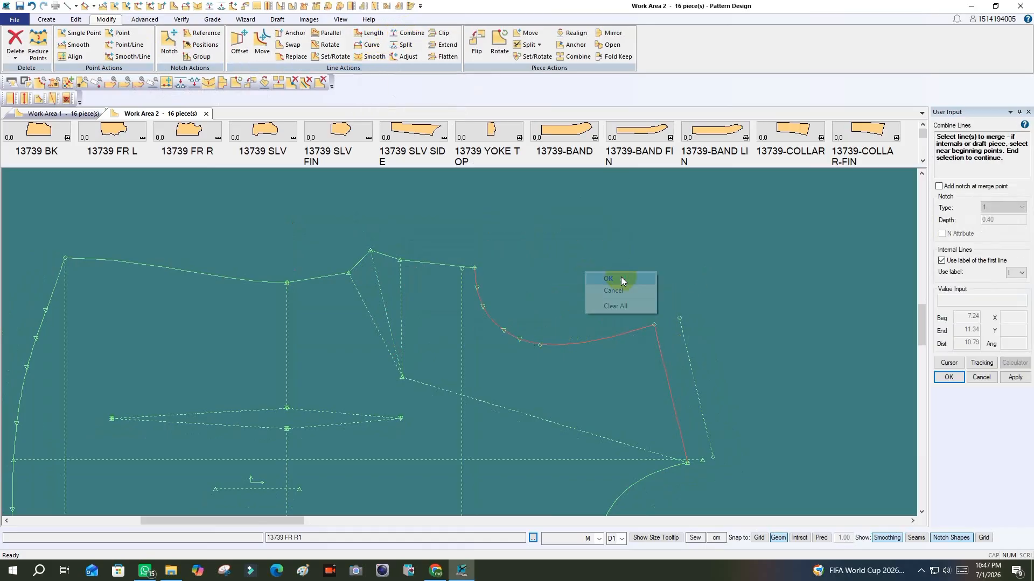
pyautogui.click(619, 278)
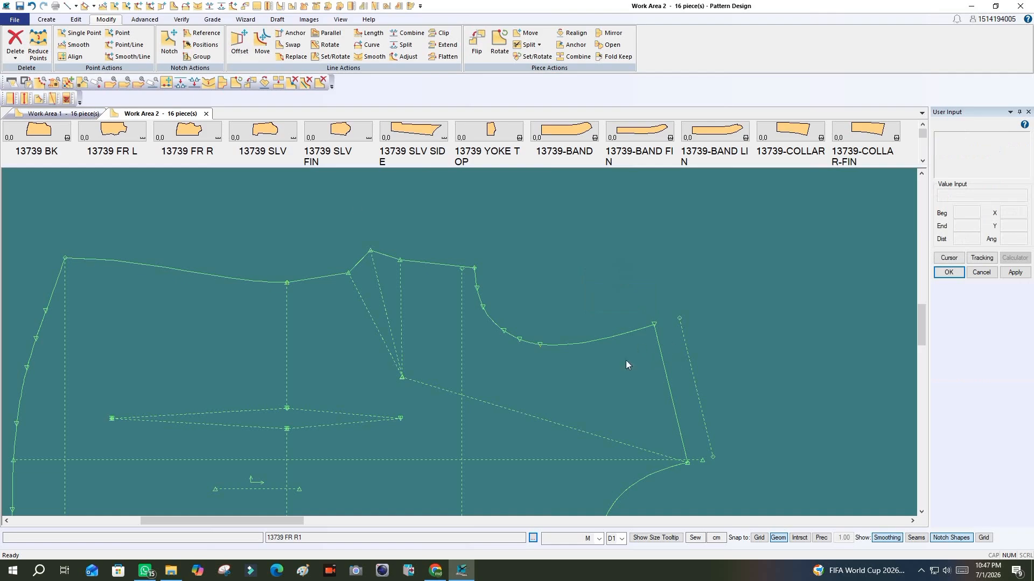
pyautogui.click(75, 45)
pyautogui.moveTo(322, 225); pyautogui.dragTo(506, 315)
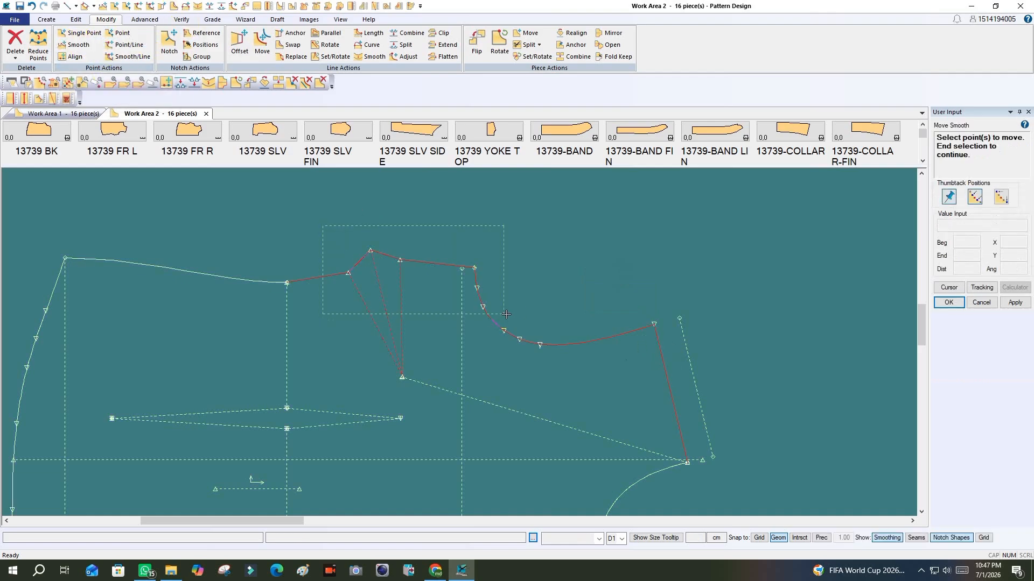
pyautogui.click(595, 304)
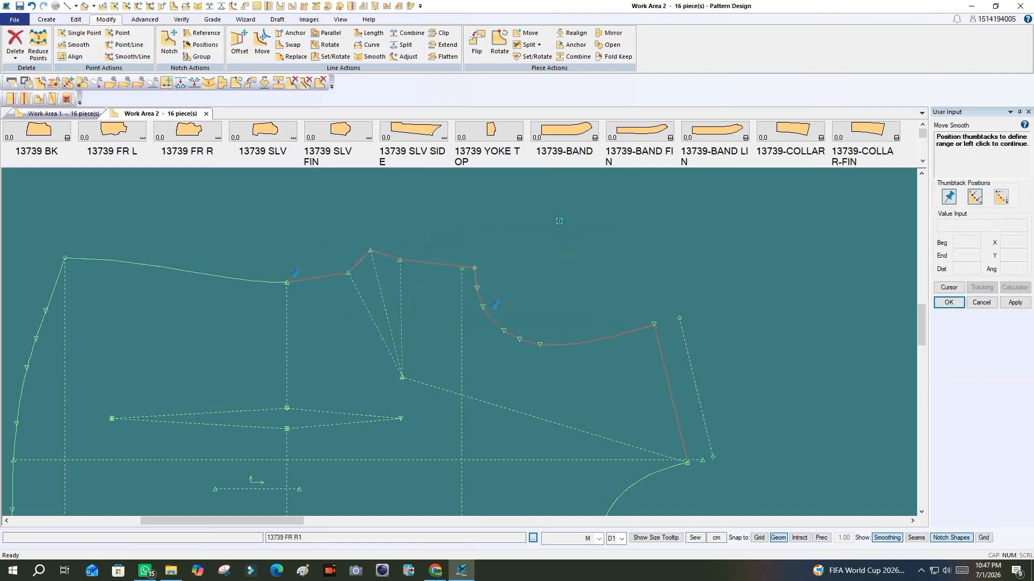
pyautogui.click(559, 220)
pyautogui.rightClick(509, 223)
pyautogui.click(506, 233)
# Try a smooth move of the side dart and upper armhole points by an X distance of 0.5 cm and preview it
pyautogui.moveTo(312, 221); pyautogui.dragTo(510, 310)
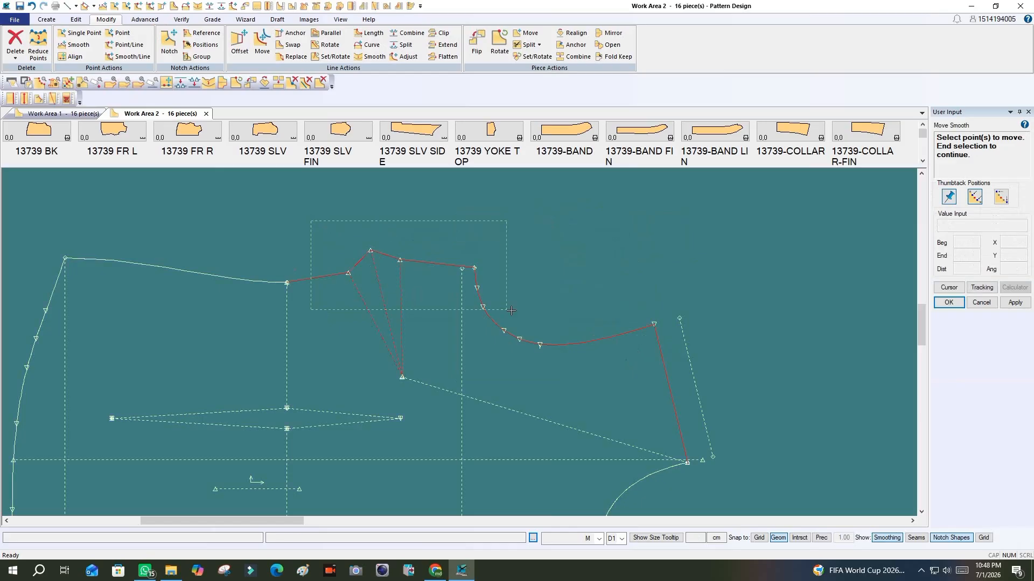
pyautogui.click(595, 305)
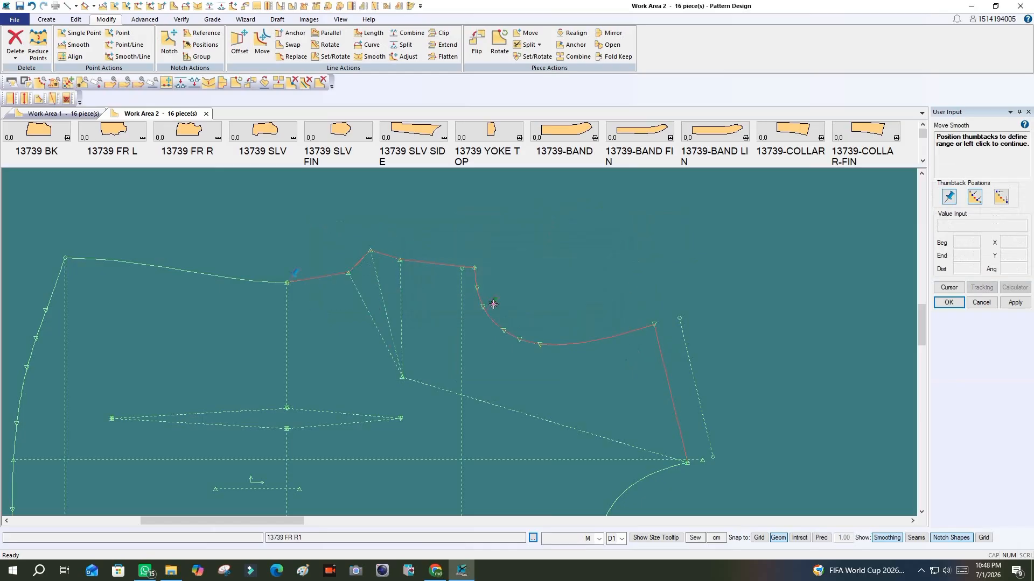
pyautogui.click(642, 245)
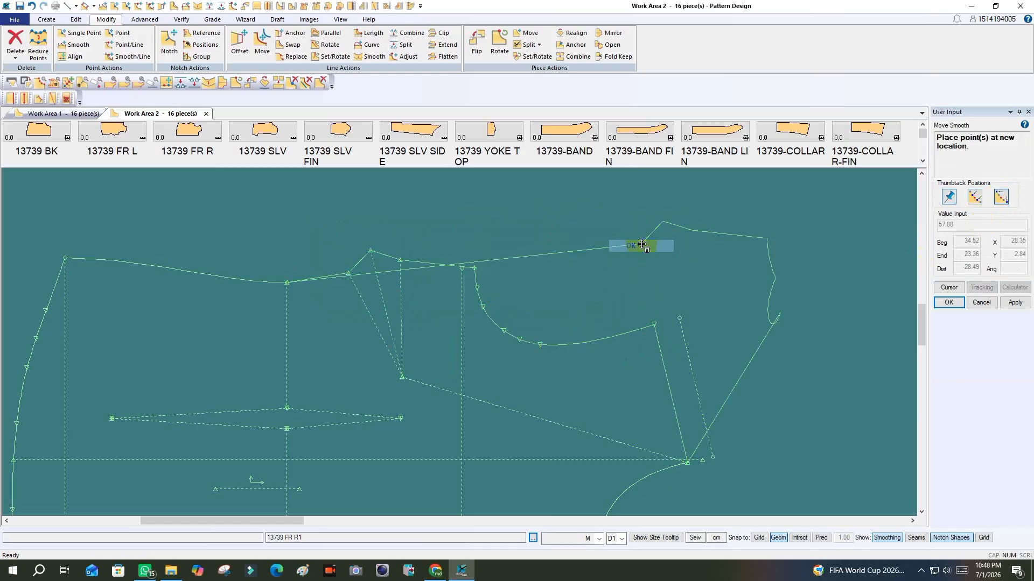
pyautogui.click(949, 287)
pyautogui.click(1004, 255)
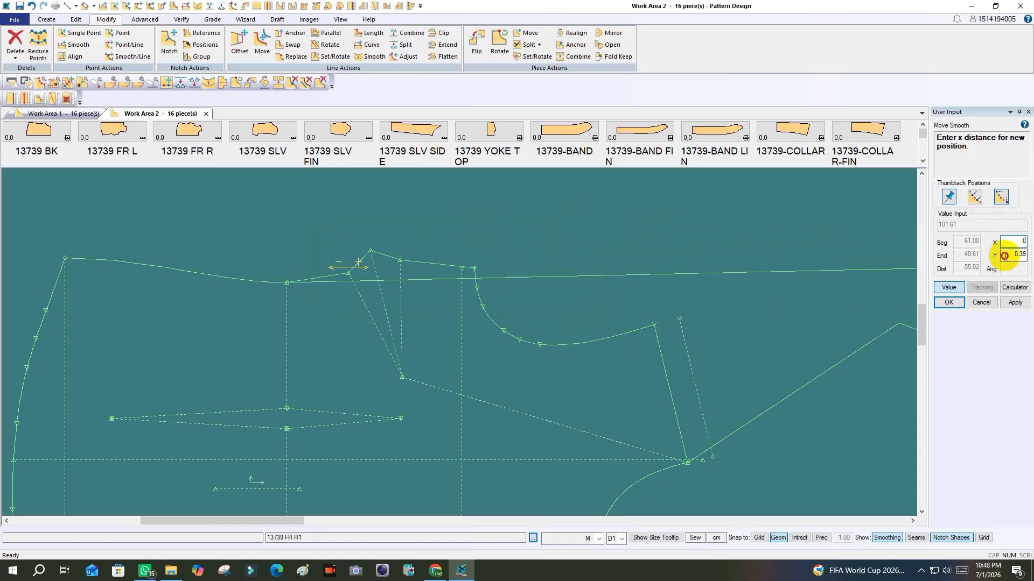
pyautogui.click(1011, 241)
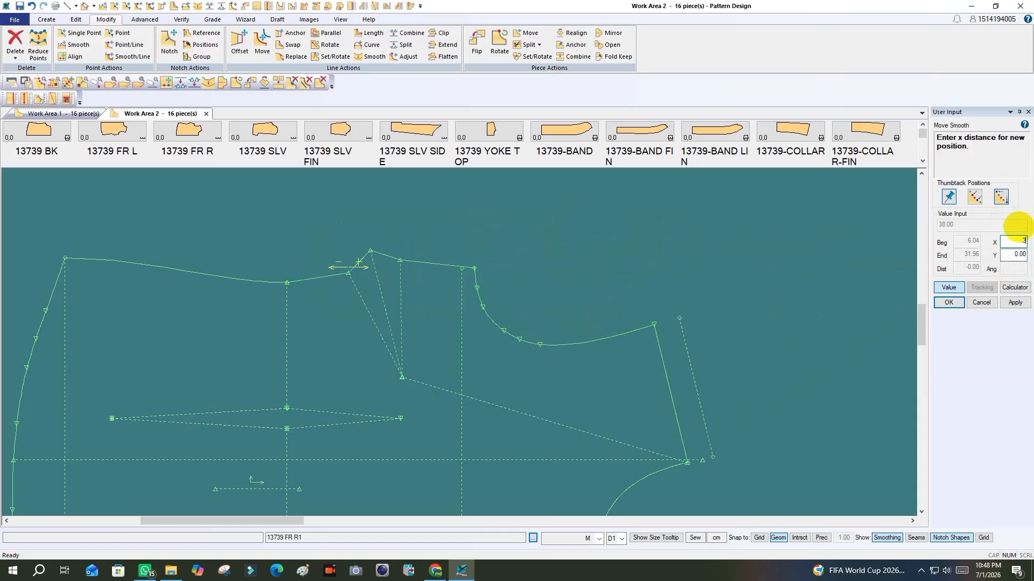
pyautogui.write('.5')
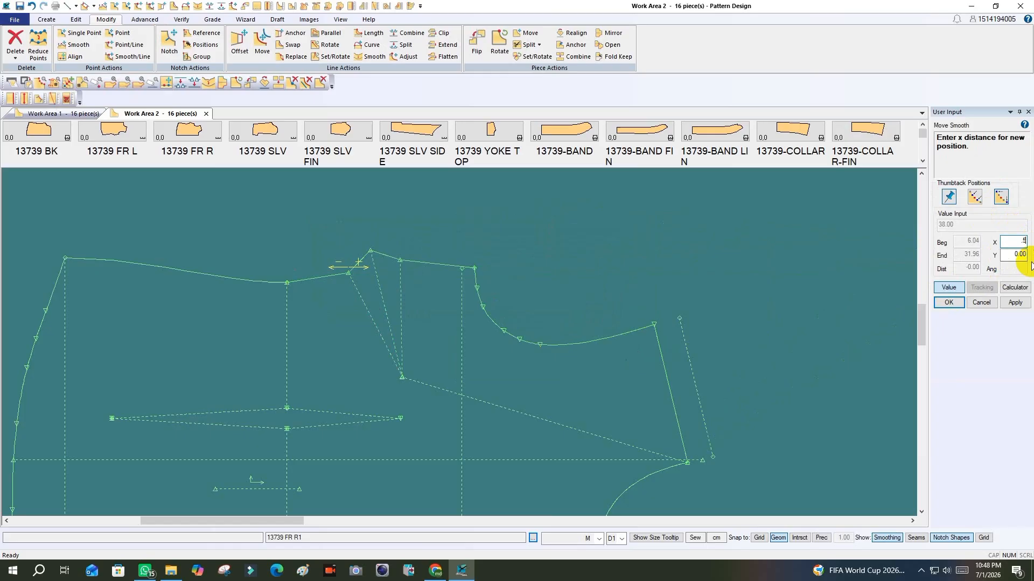
pyautogui.click(1016, 304)
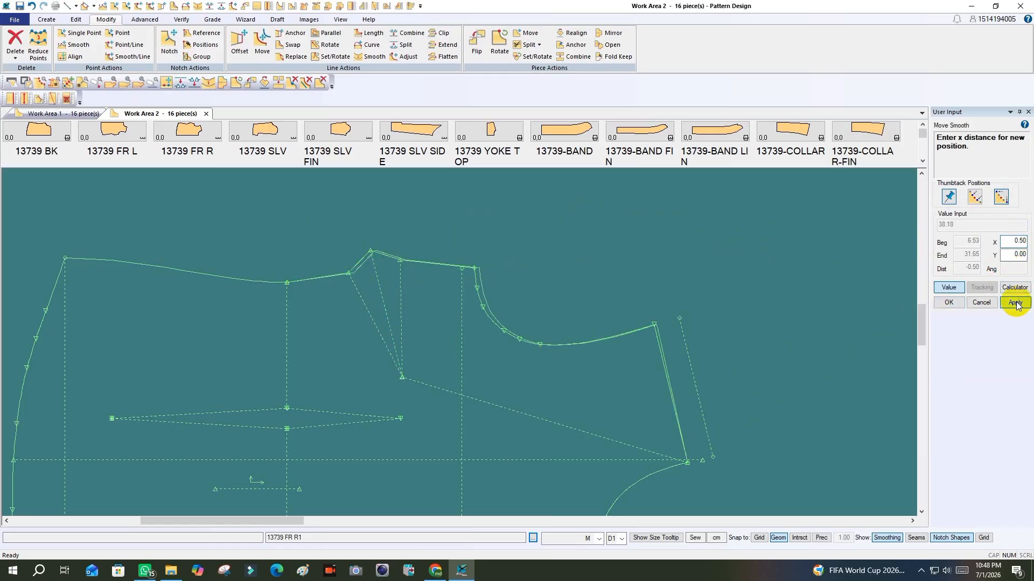
pyautogui.click(1004, 238)
pyautogui.moveTo(1004, 239); pyautogui.dragTo(1031, 237)
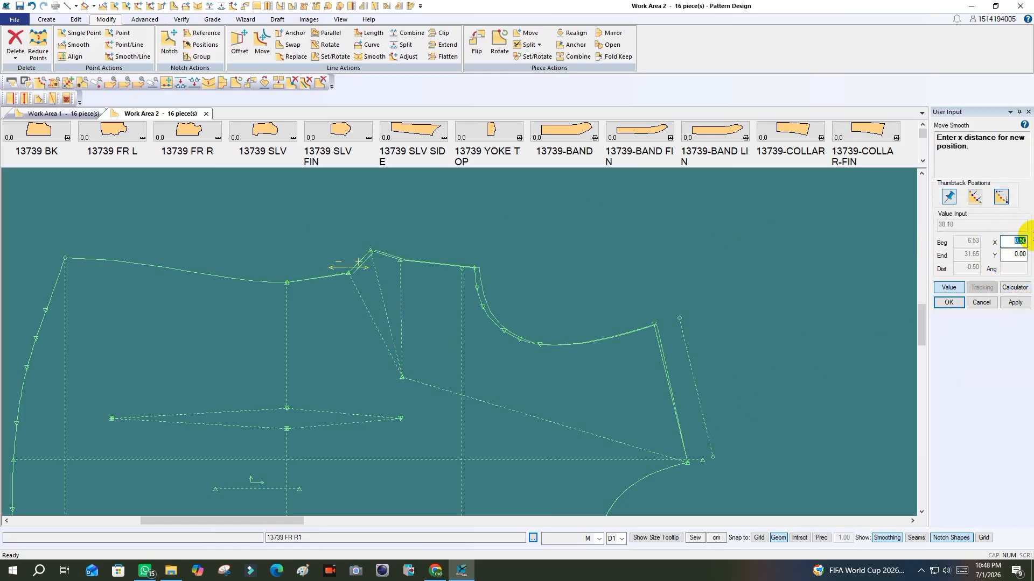
pyautogui.write('.5')
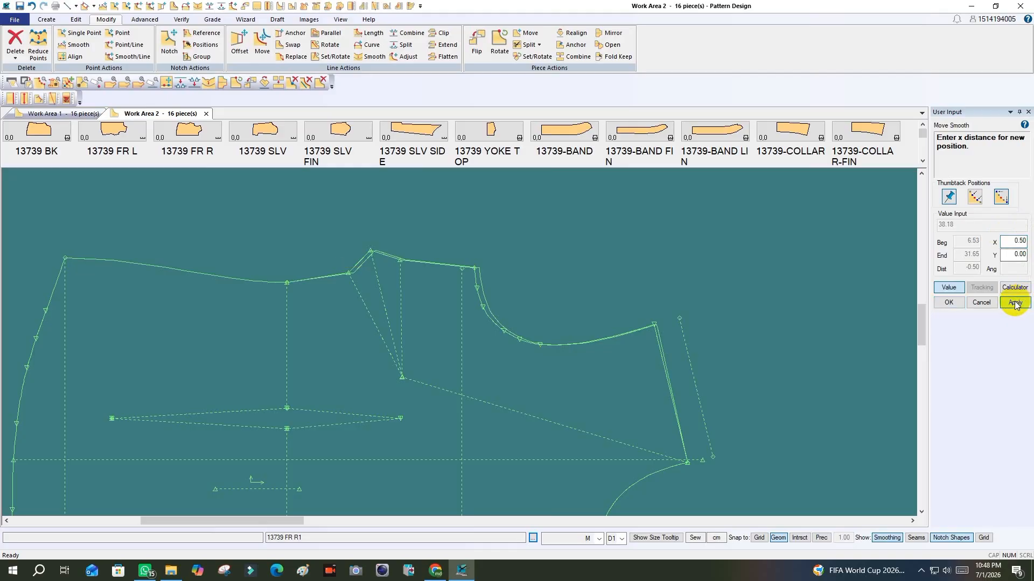
# Preview the same smooth move with an X distance of 5 cm, cancel it and leave the Move Smooth command
pyautogui.moveTo(1008, 243); pyautogui.dragTo(1028, 240)
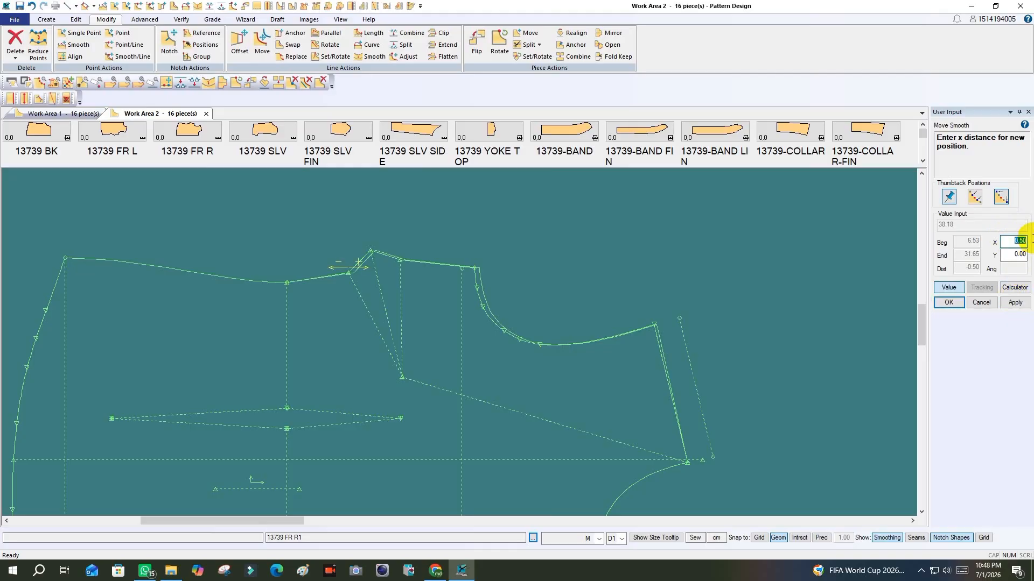
pyautogui.write('5')
pyautogui.click(1015, 302)
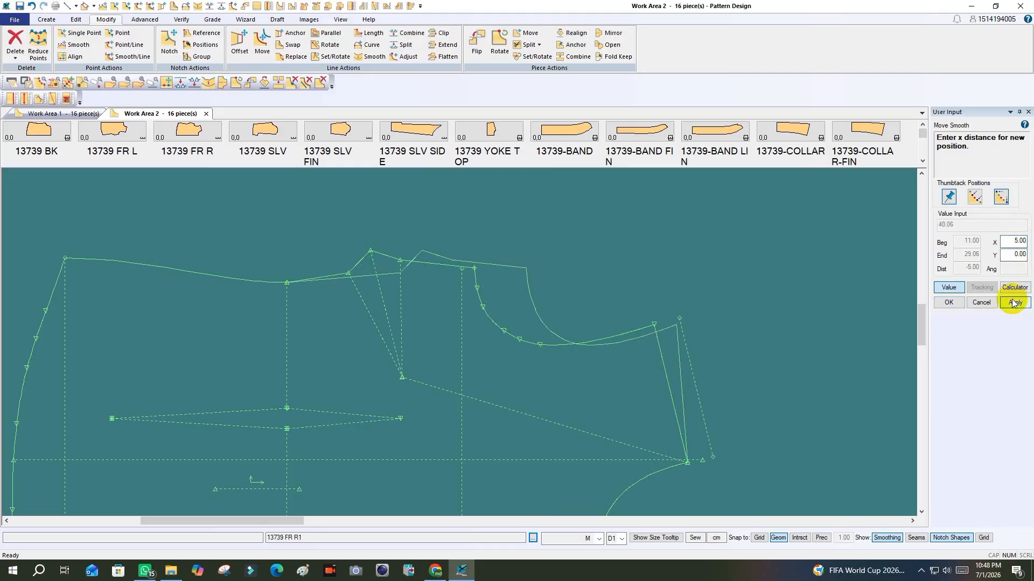
pyautogui.click(957, 305)
pyautogui.click(978, 303)
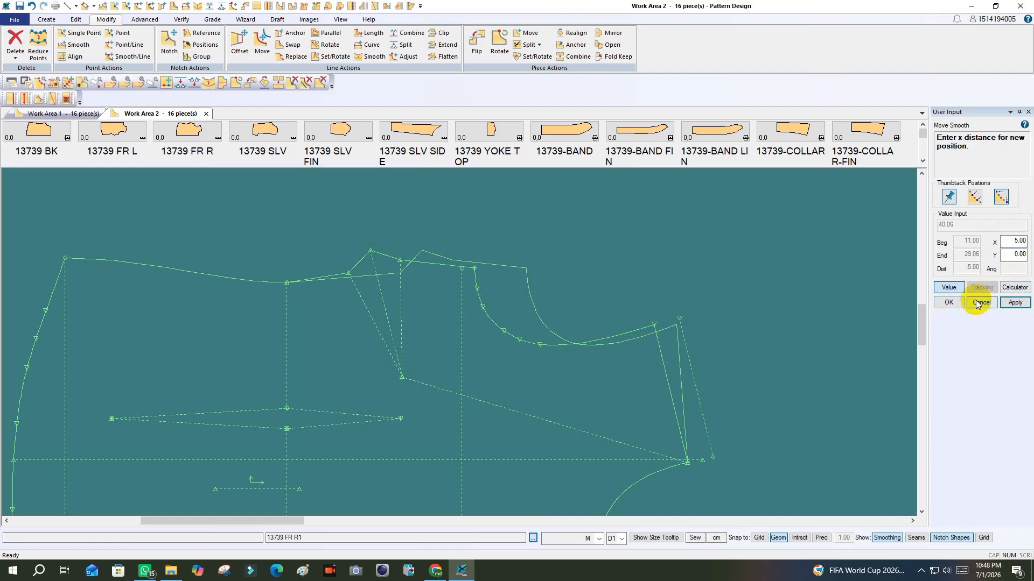
pyautogui.scroll(-1, 547, 309)
pyautogui.scroll(3, 371, 249)
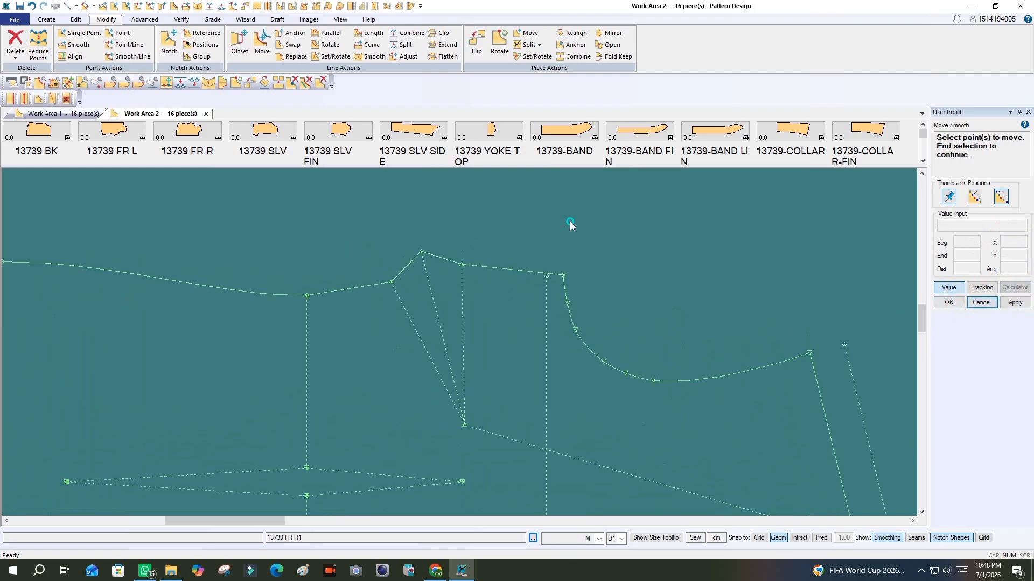
pyautogui.press('Escape')
pyautogui.scroll(-1, 402, 291)
pyautogui.scroll(-4, 401, 290)
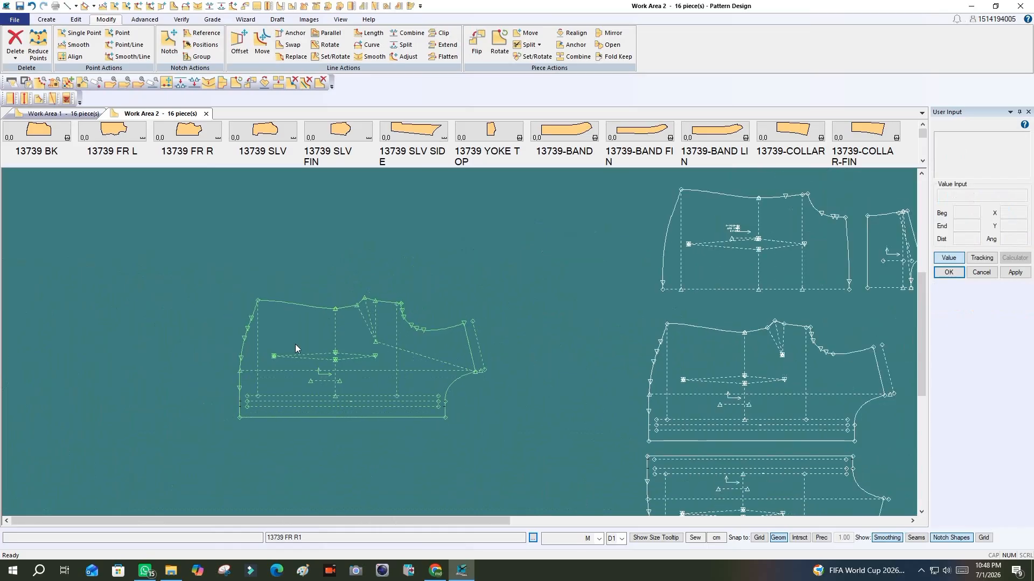
pyautogui.scroll(3, 367, 367)
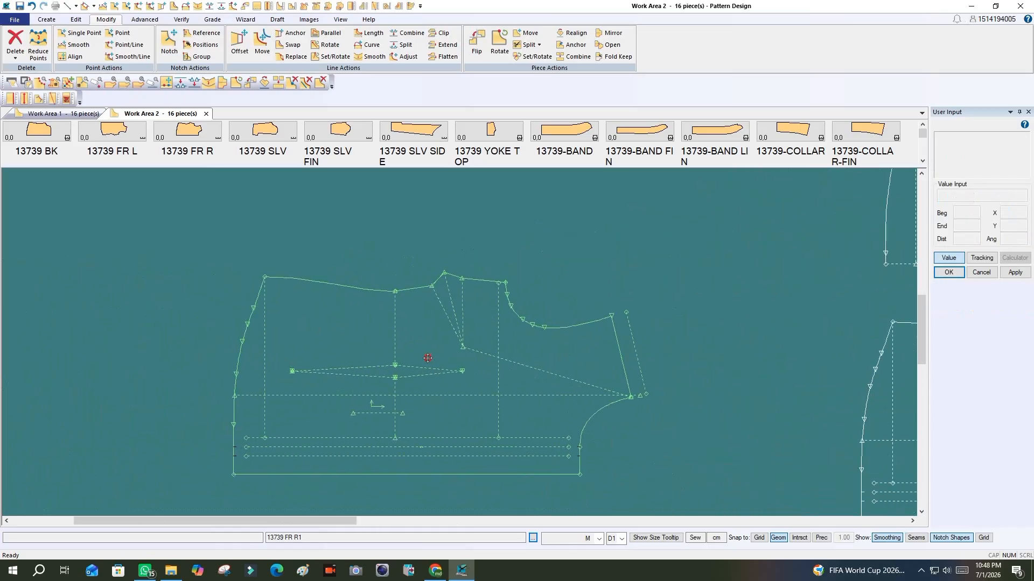
pyautogui.moveTo(437, 388); pyautogui.dragTo(454, 377, button='middle')
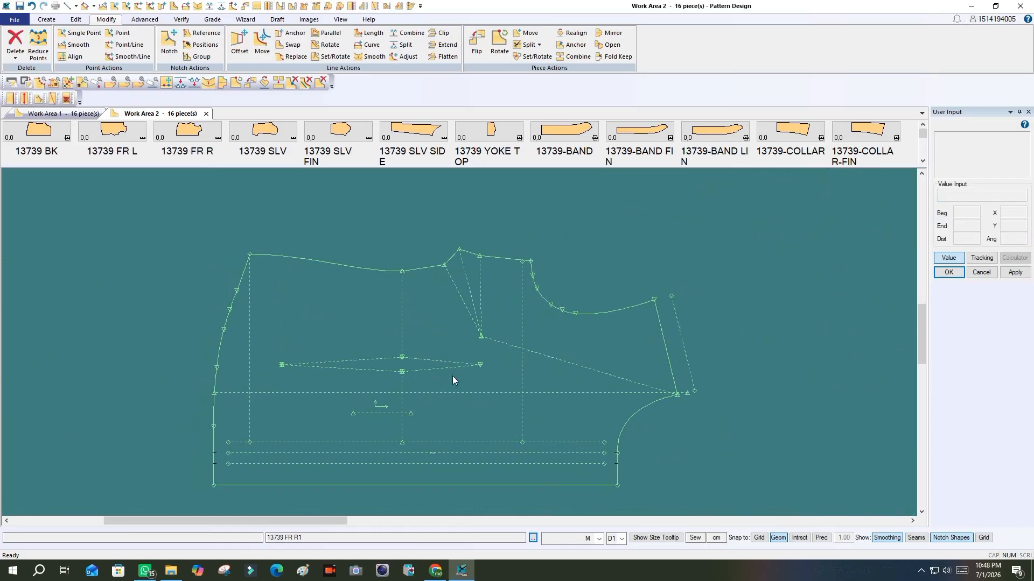